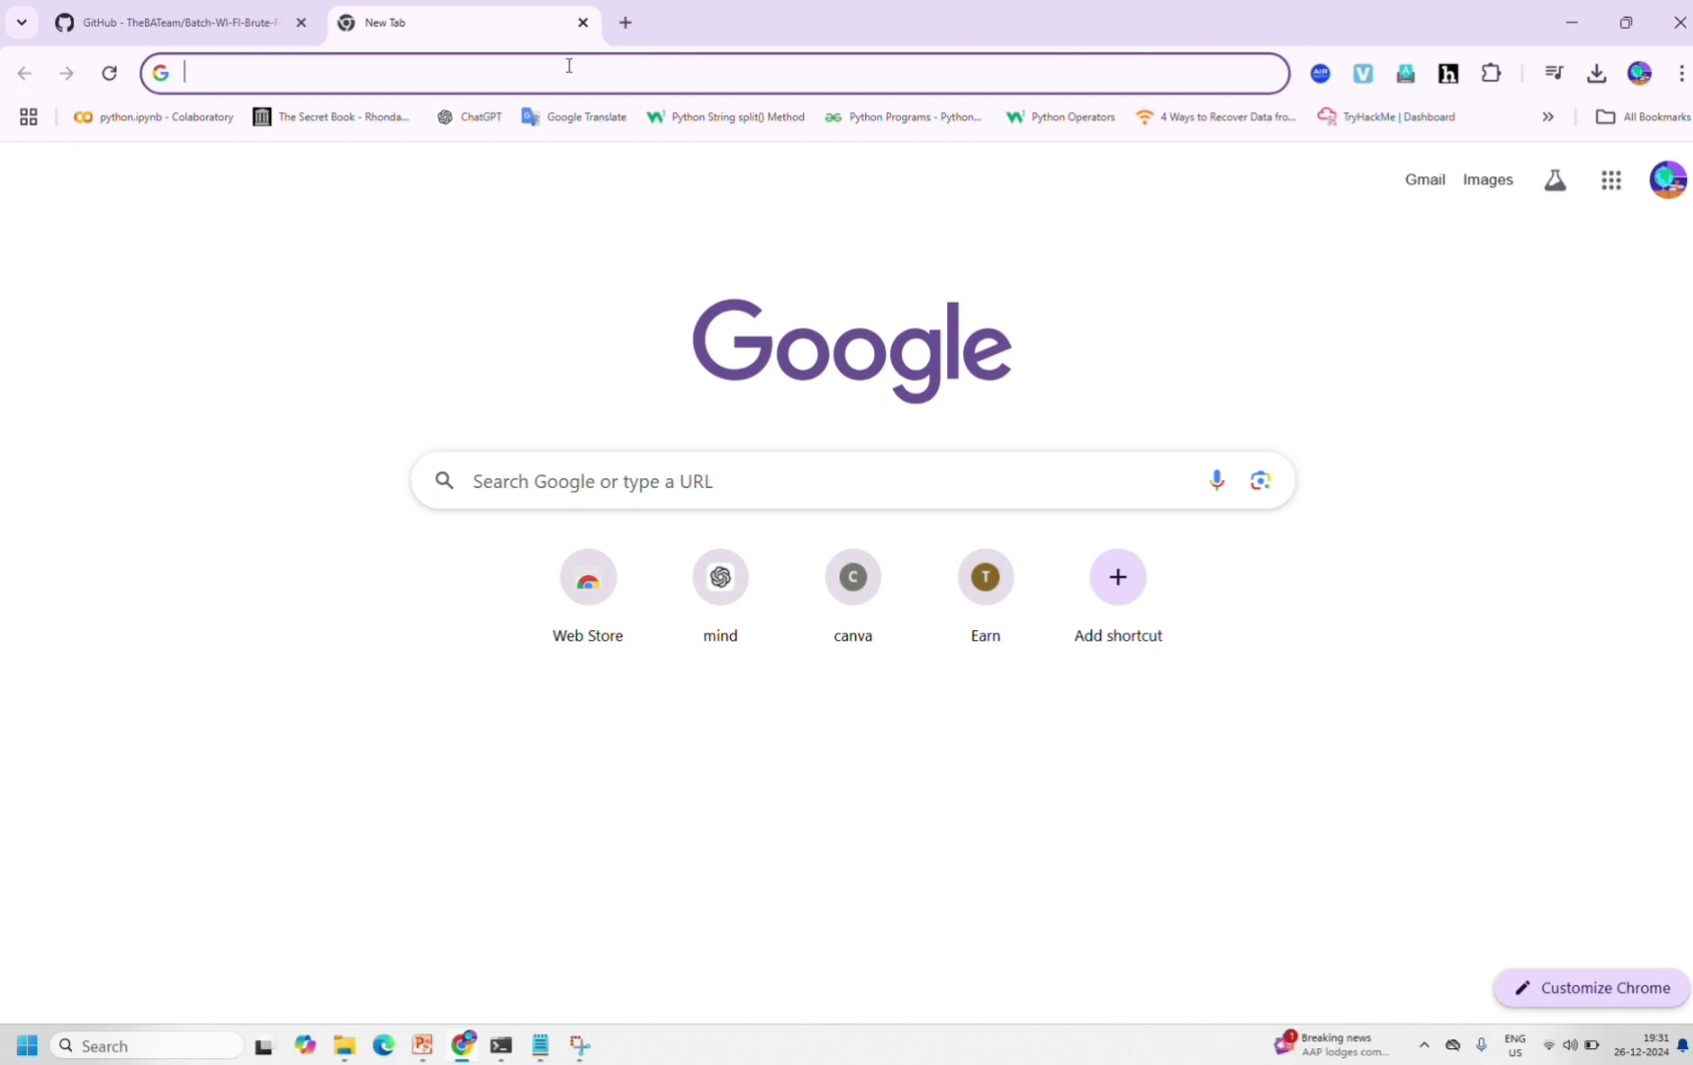
{"action": "type", "text": "seclis"}
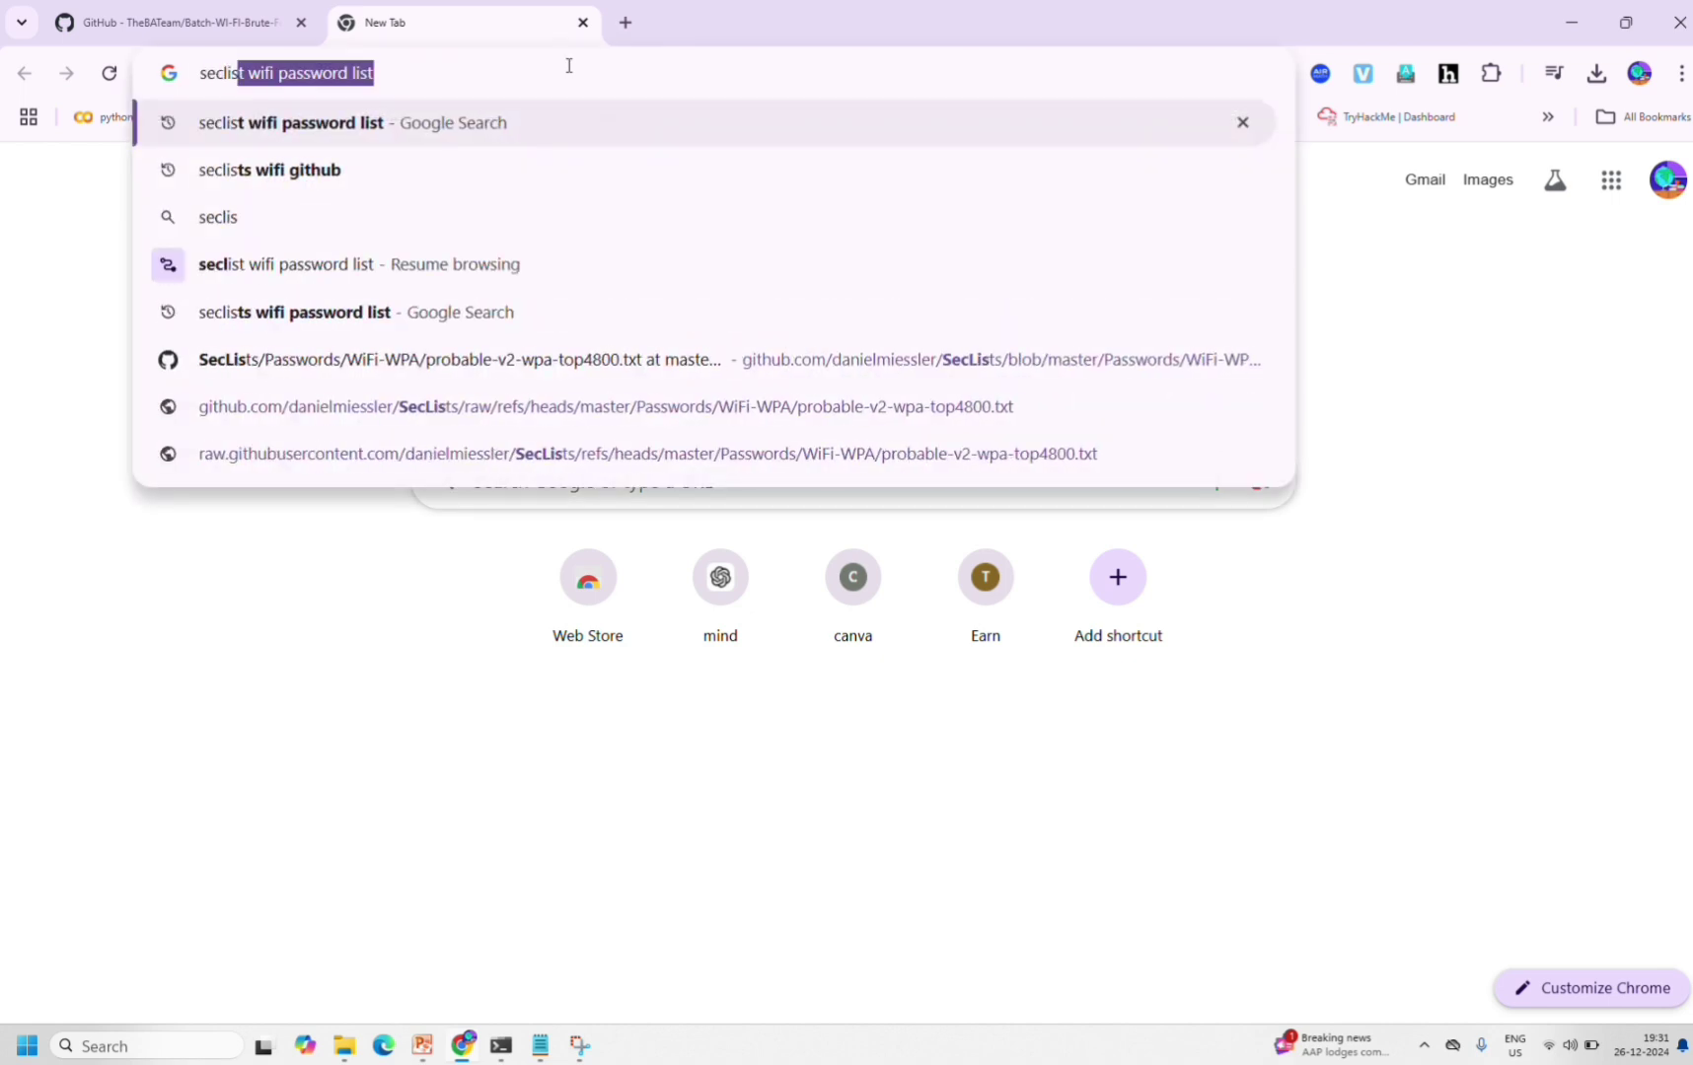
{"action": "type", "text": "t wifi"}
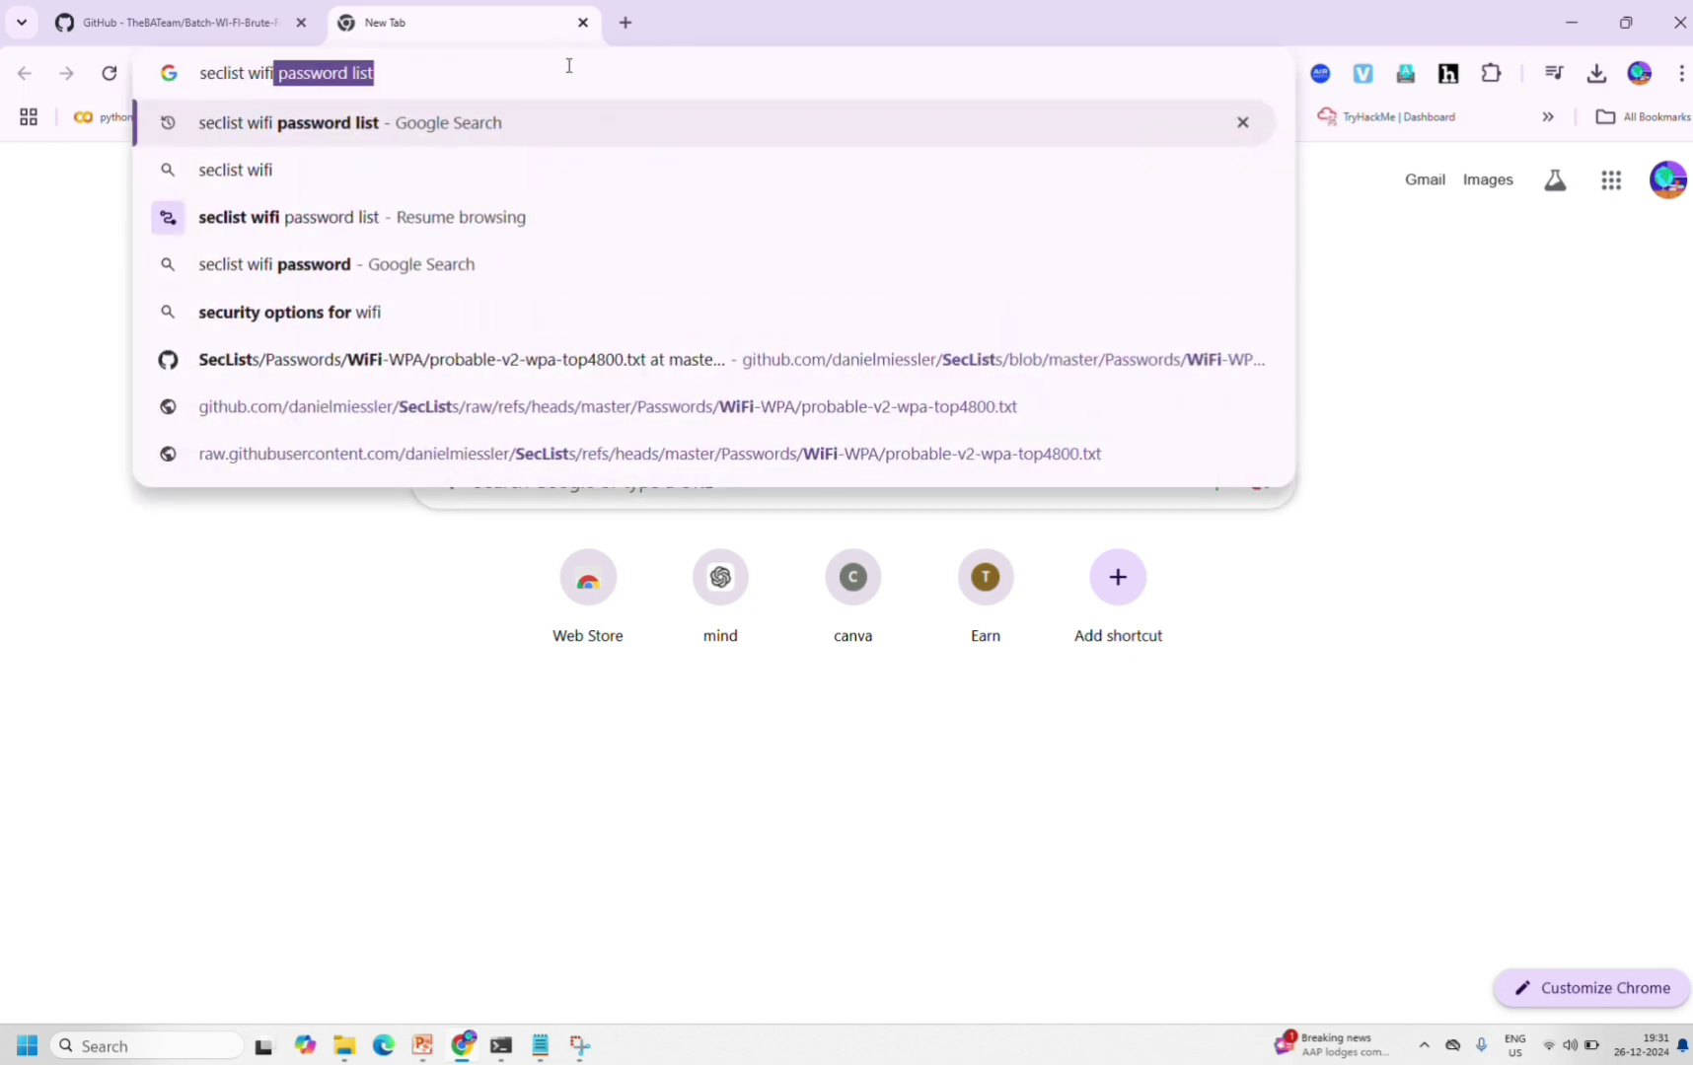
{"action": "type", "text": " passwor"}
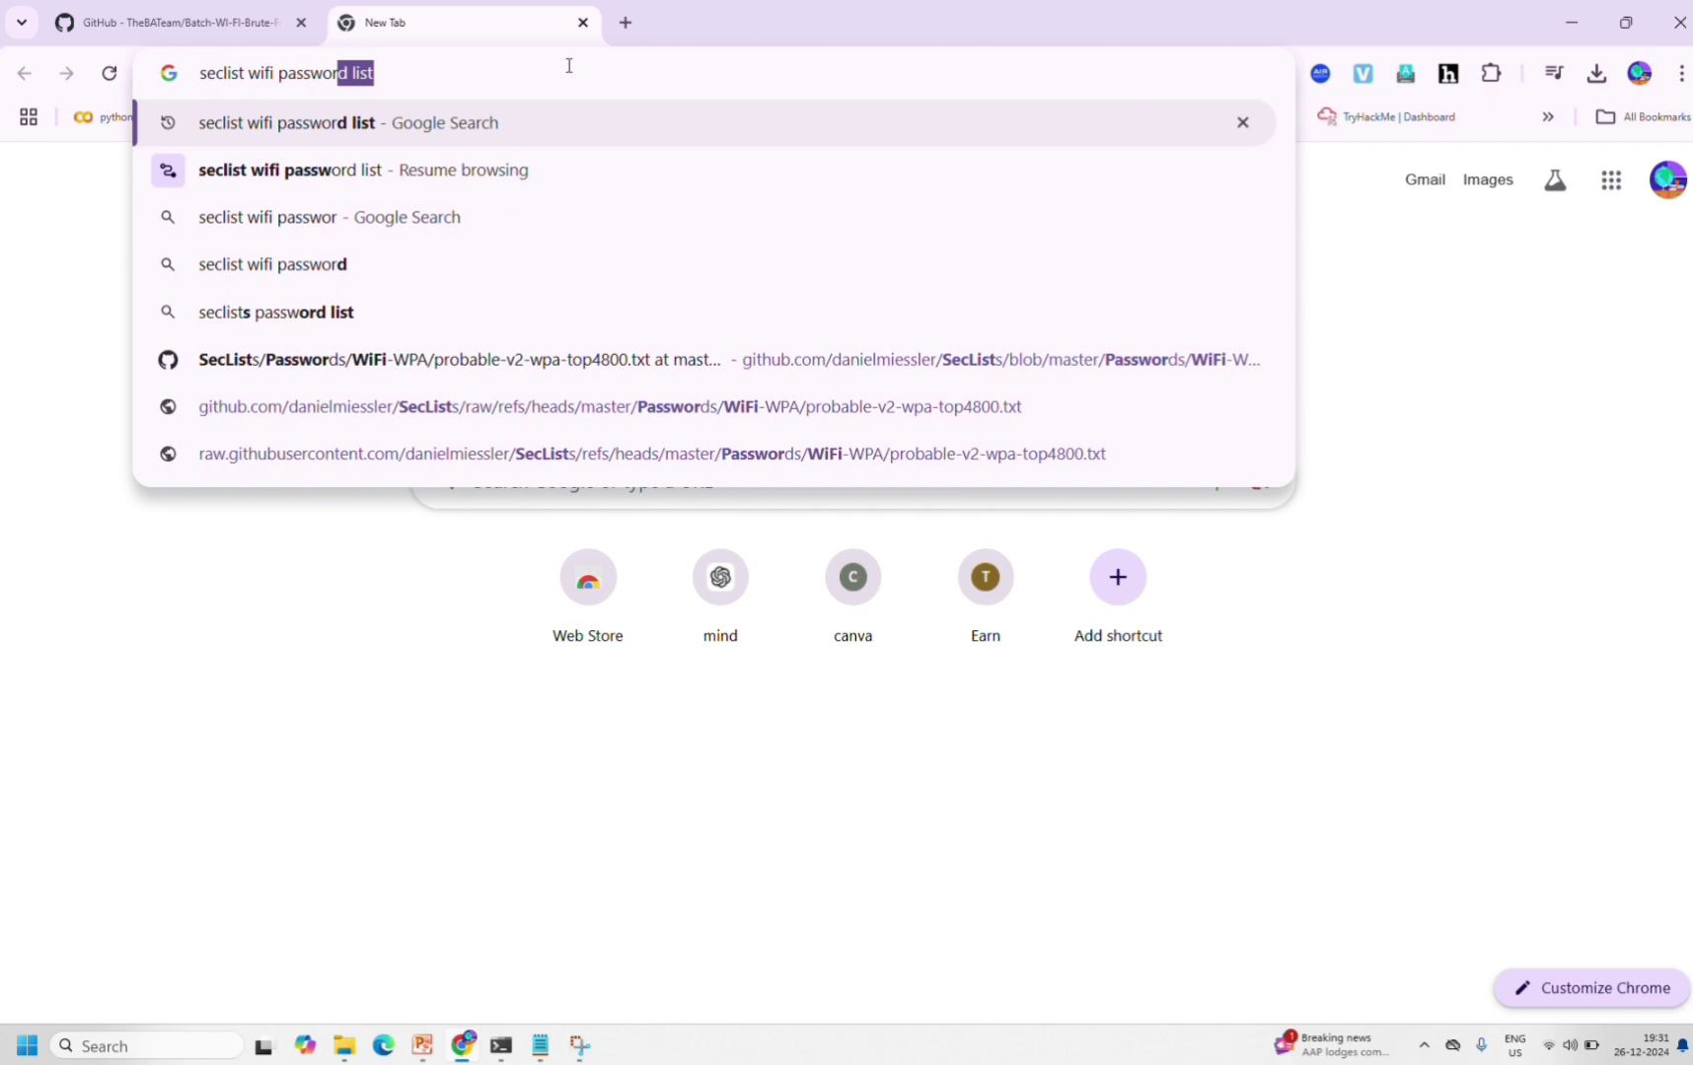
{"action": "type", "text": "d list gith"}
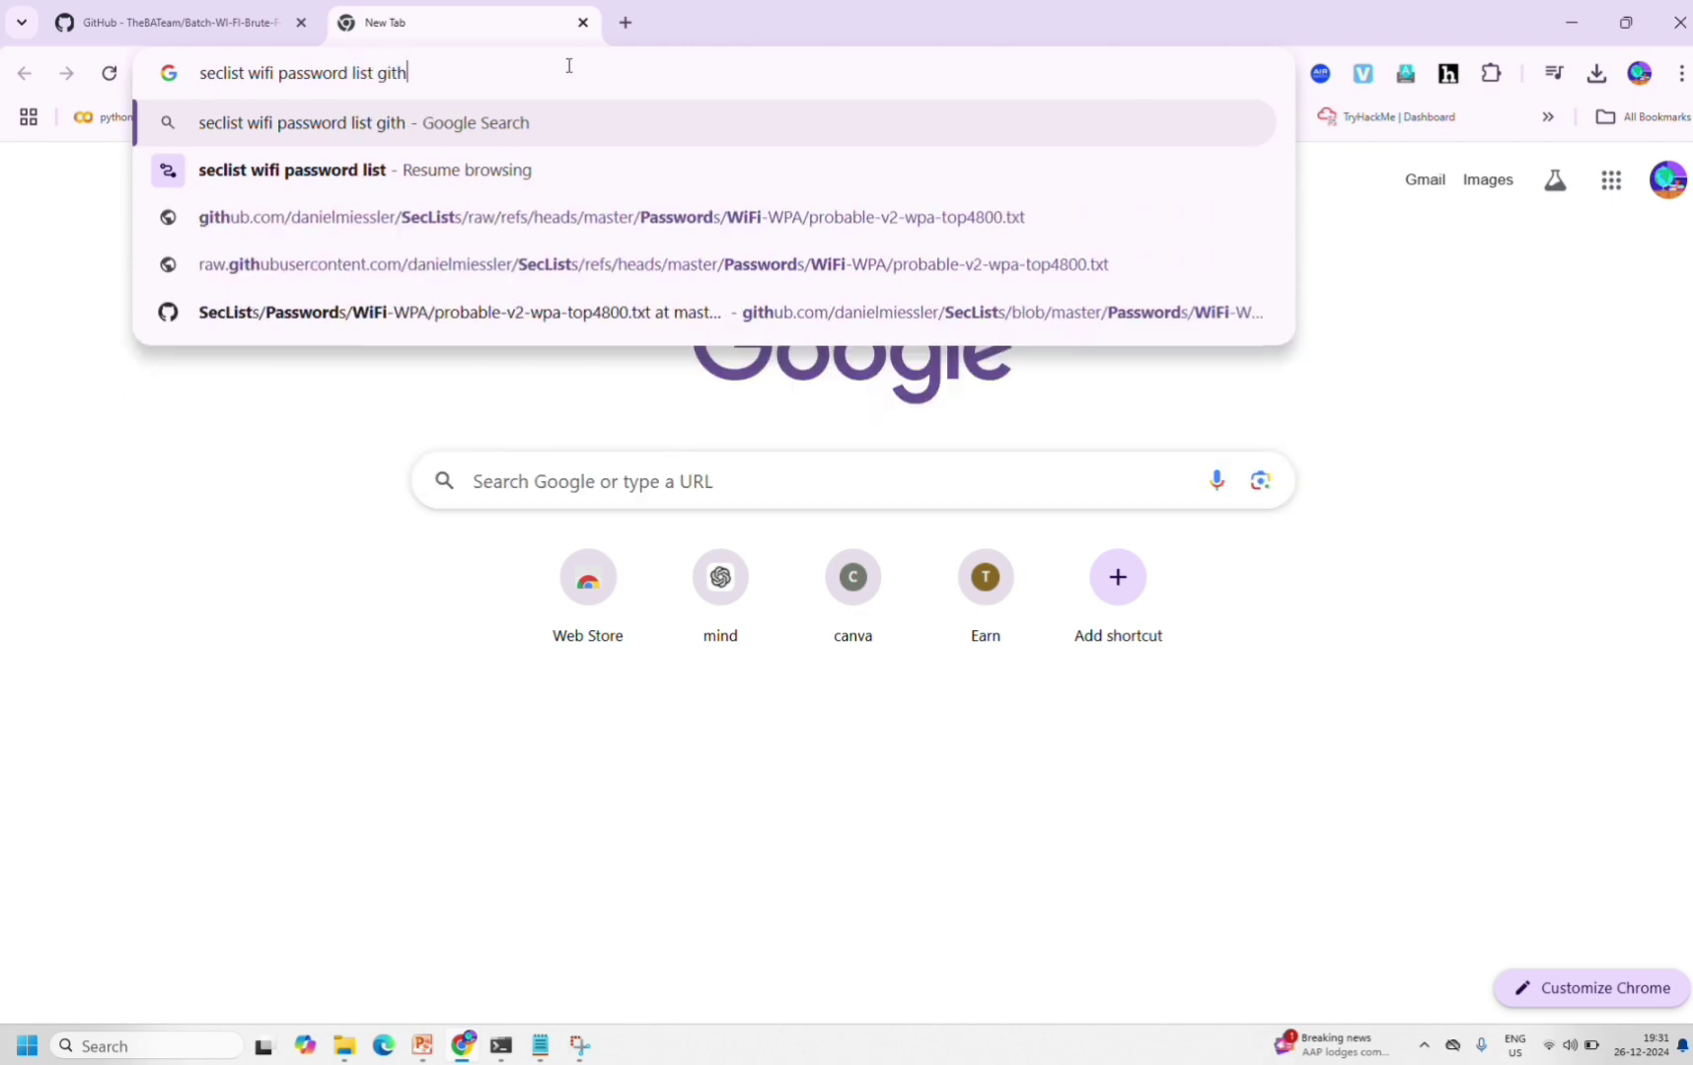
{"action": "type", "text": "ub"}
- Search for the SecLists WPA list and open probable-v2-wpa-top4800.txt as raw text
{"action": "key", "text": "Return"}
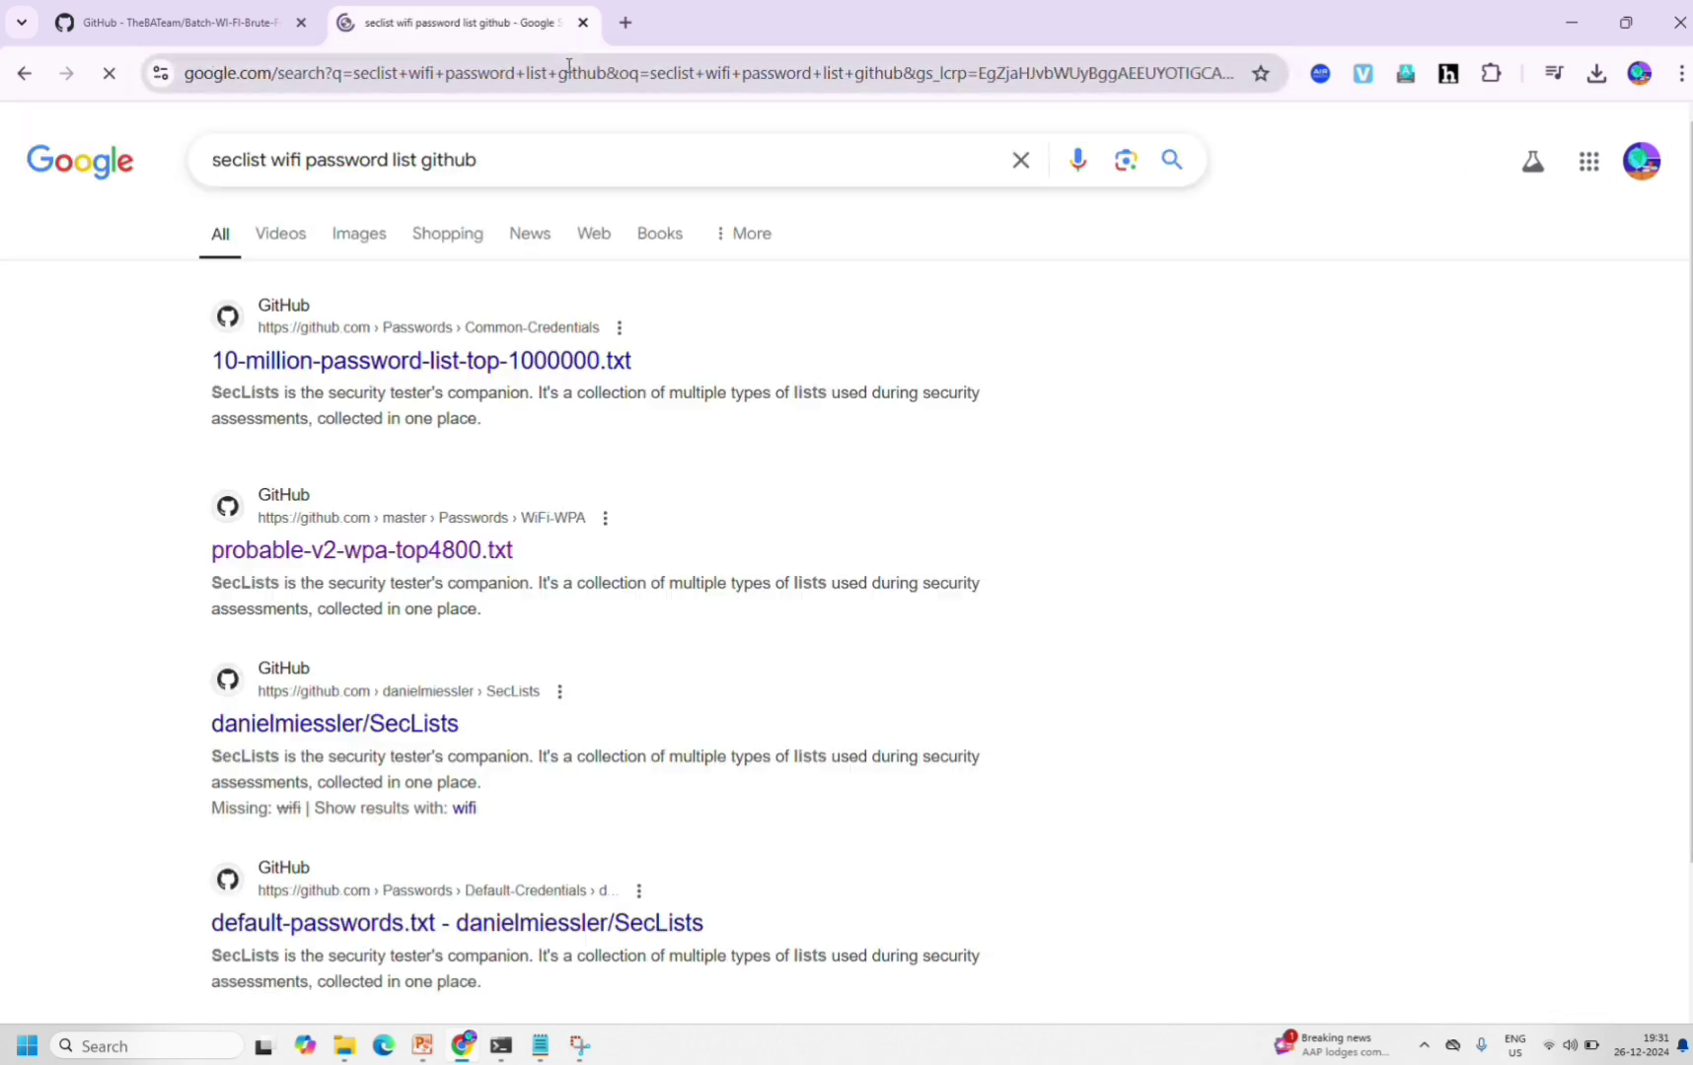
{"action": "left_click", "coordinate": [404, 556]}
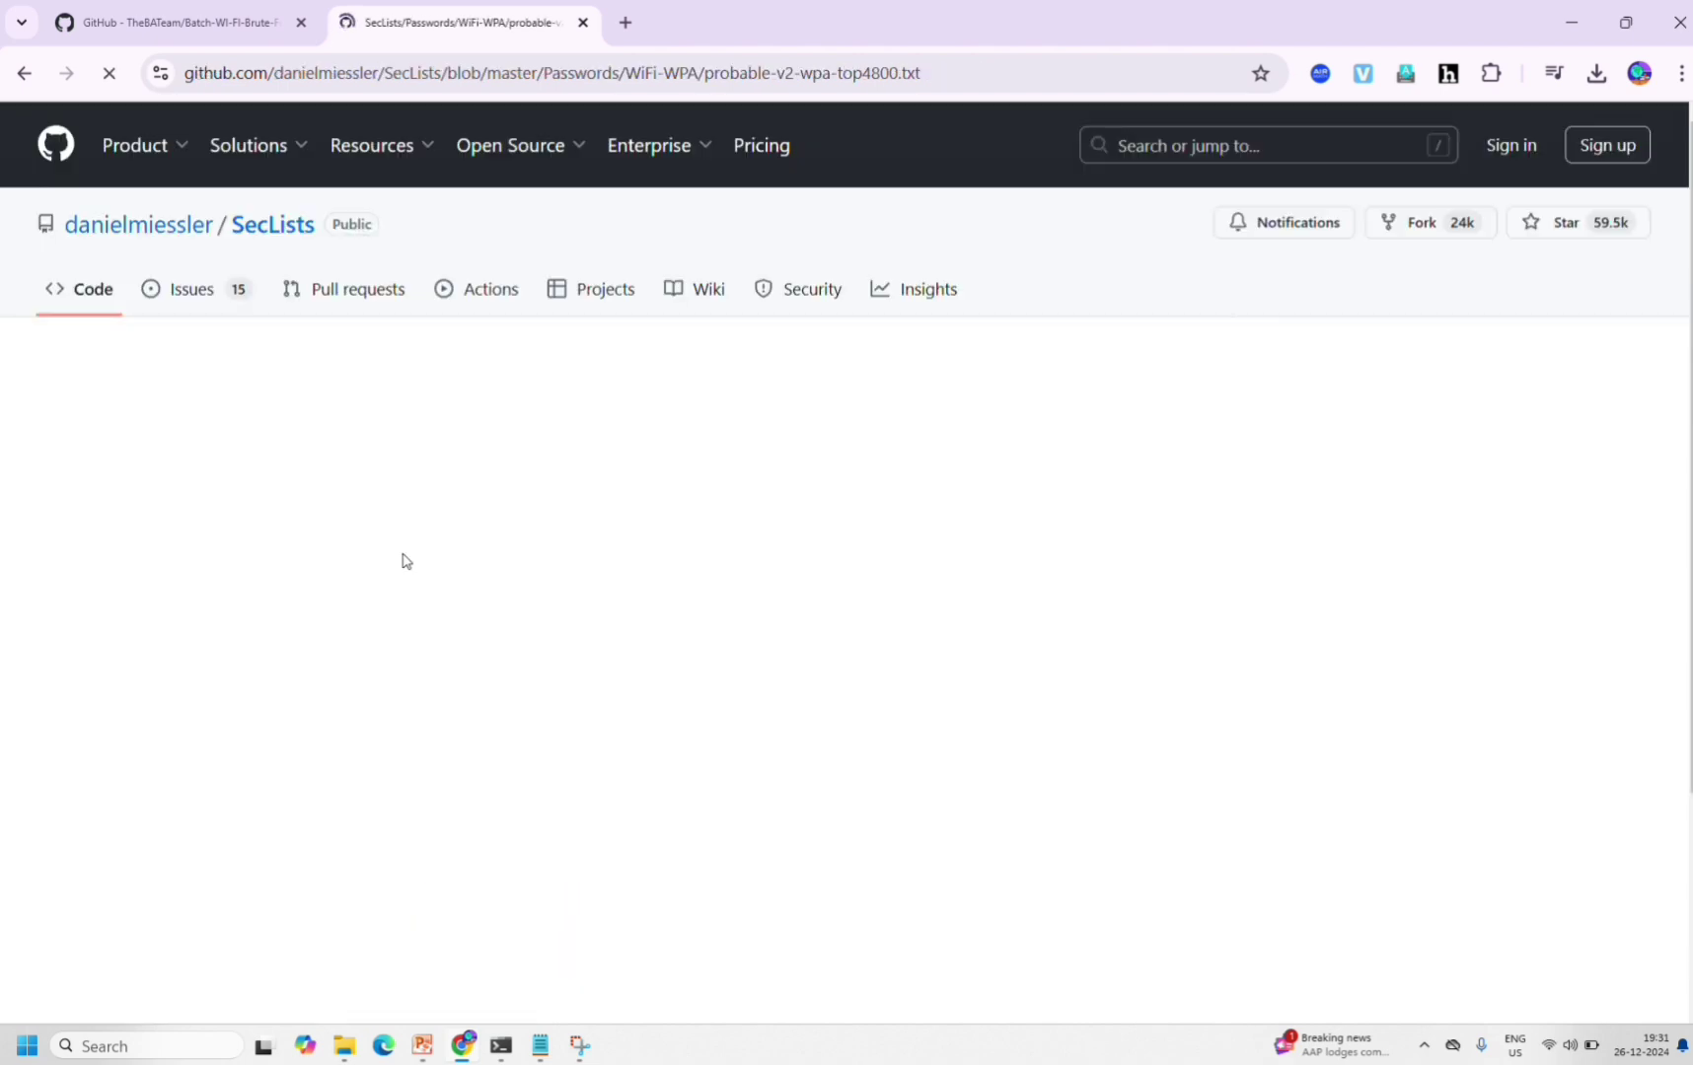
{"action": "left_click", "coordinate": [1455, 491]}
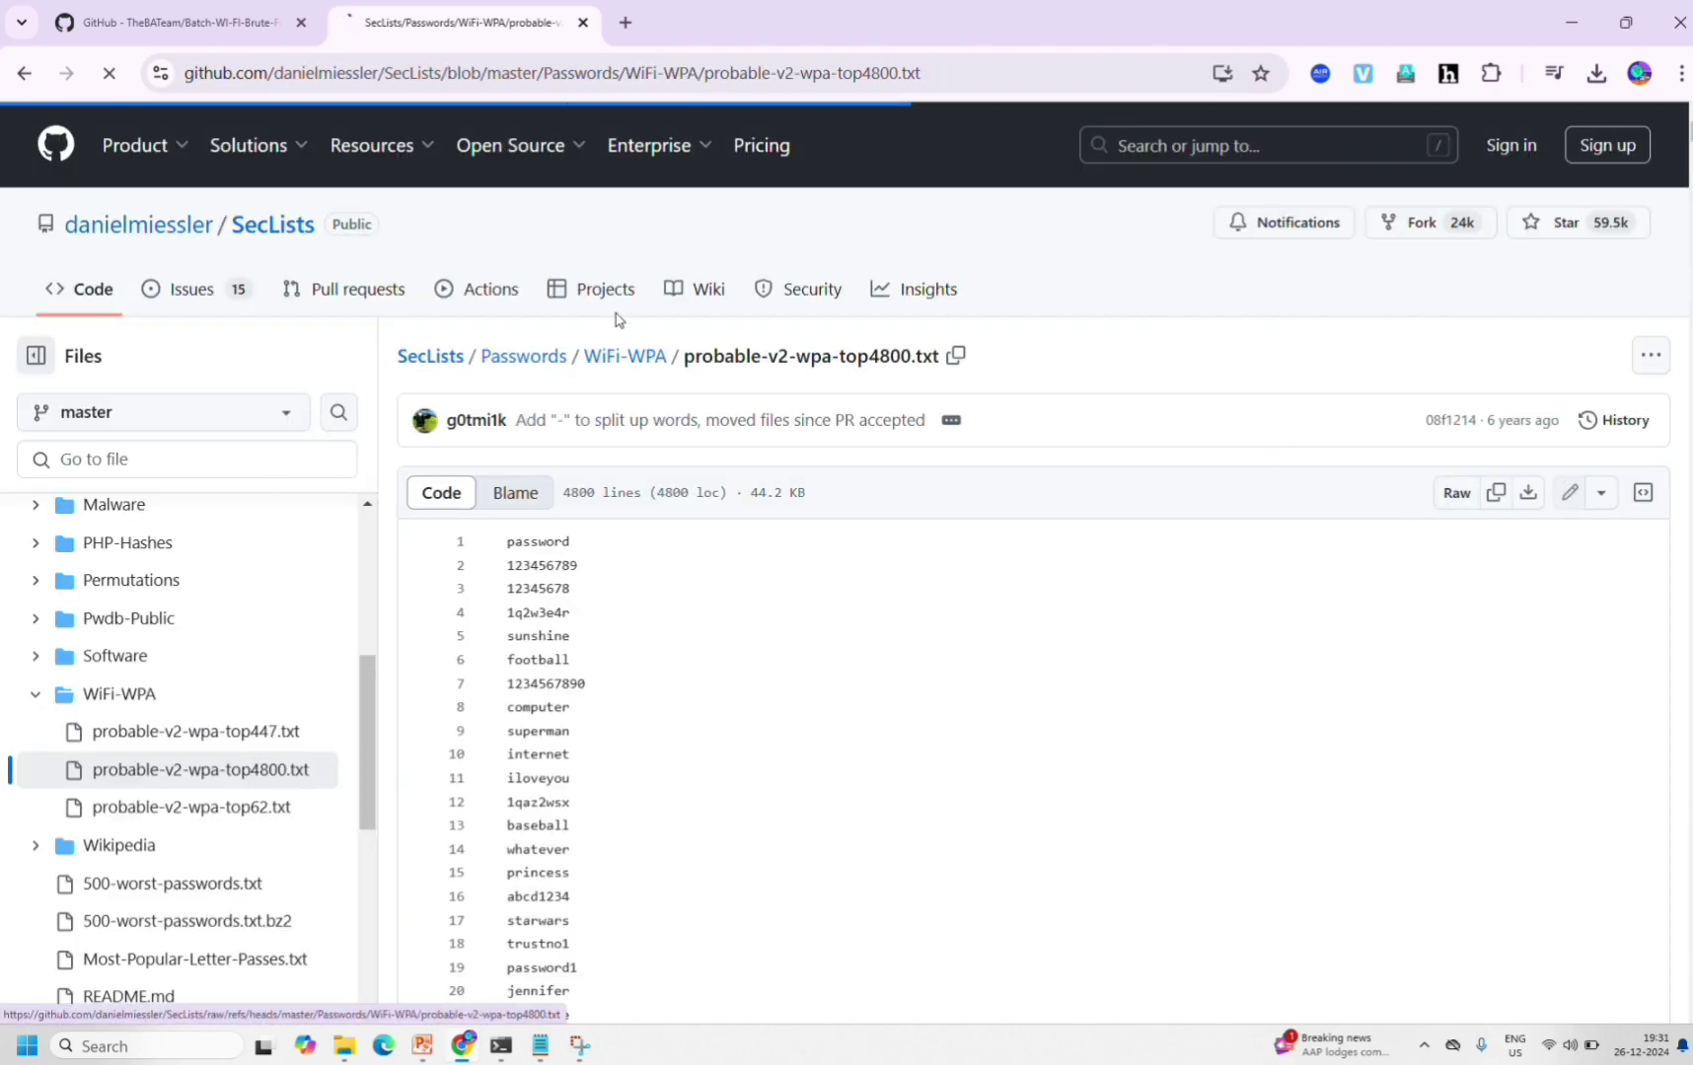
{"action": "scroll", "coordinate": [415, 407], "scroll_direction": "down", "scroll_amount": 8}
{"action": "scroll", "coordinate": [414, 408], "scroll_direction": "down", "scroll_amount": 8}
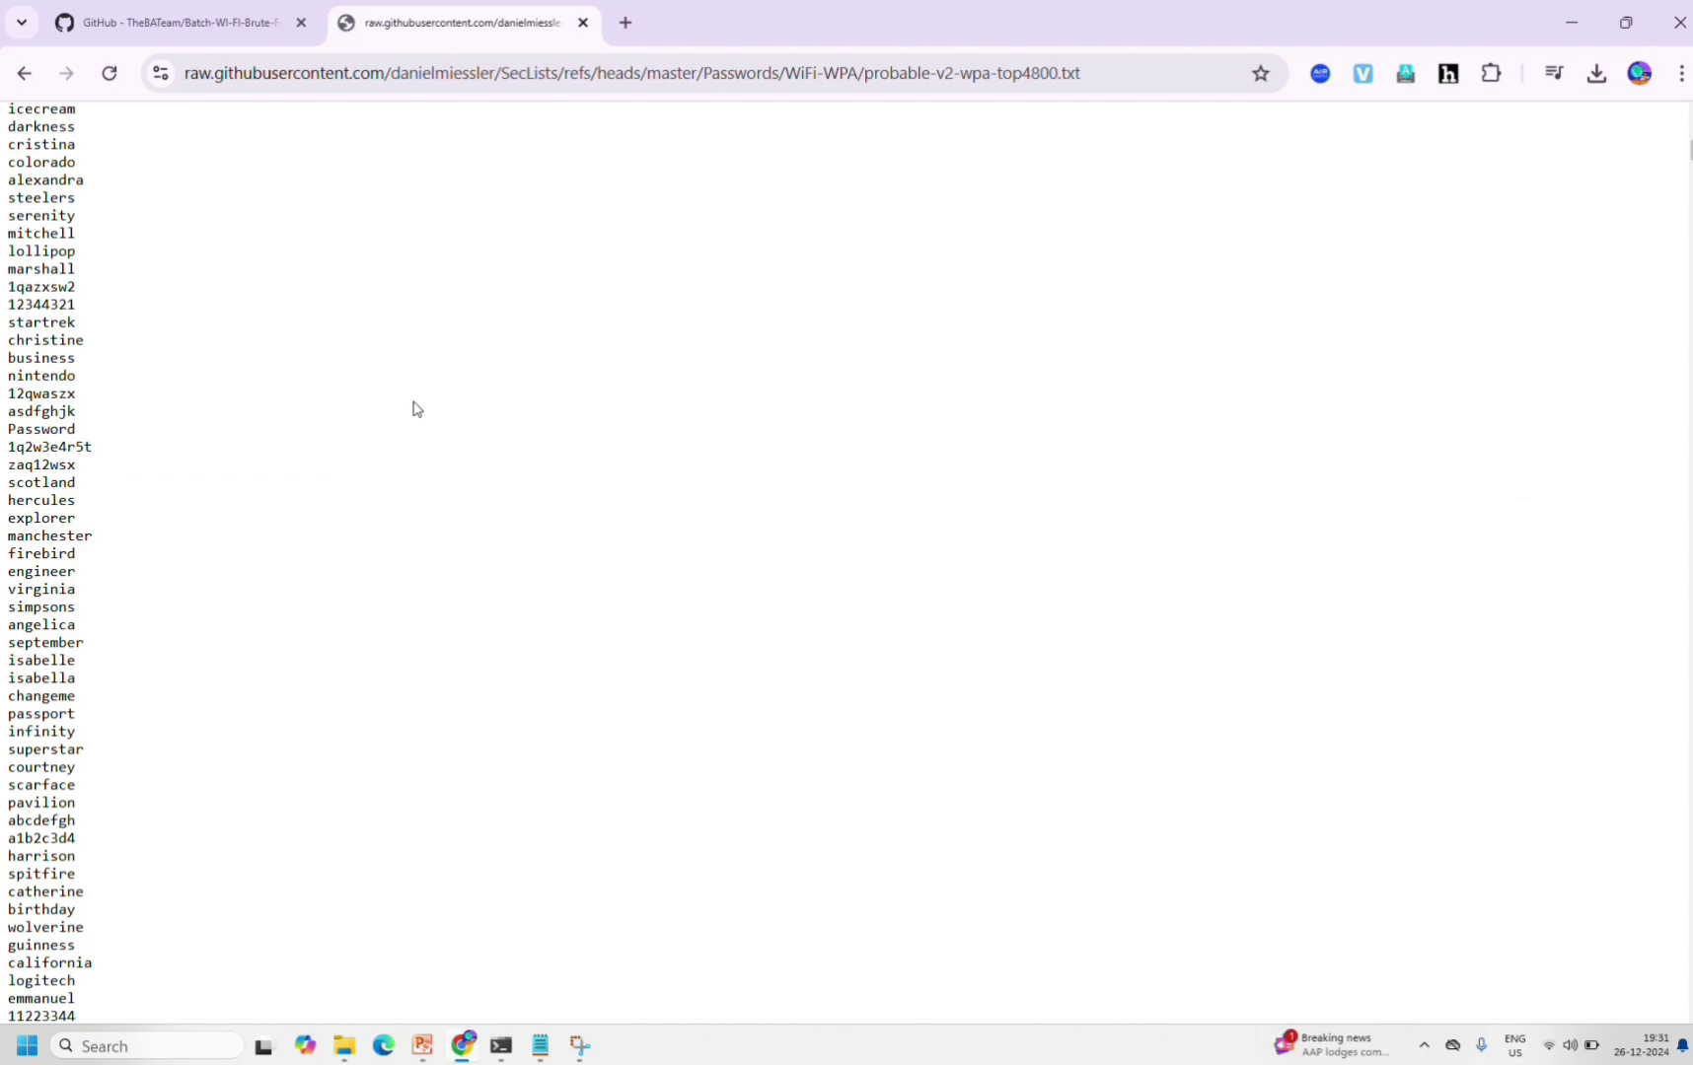
{"action": "scroll", "coordinate": [414, 408], "scroll_direction": "down", "scroll_amount": 8}
{"action": "scroll", "coordinate": [415, 407], "scroll_direction": "down", "scroll_amount": 8}
{"action": "scroll", "coordinate": [414, 408], "scroll_direction": "down", "scroll_amount": 8}
{"action": "scroll", "coordinate": [414, 408], "scroll_direction": "down", "scroll_amount": 8}
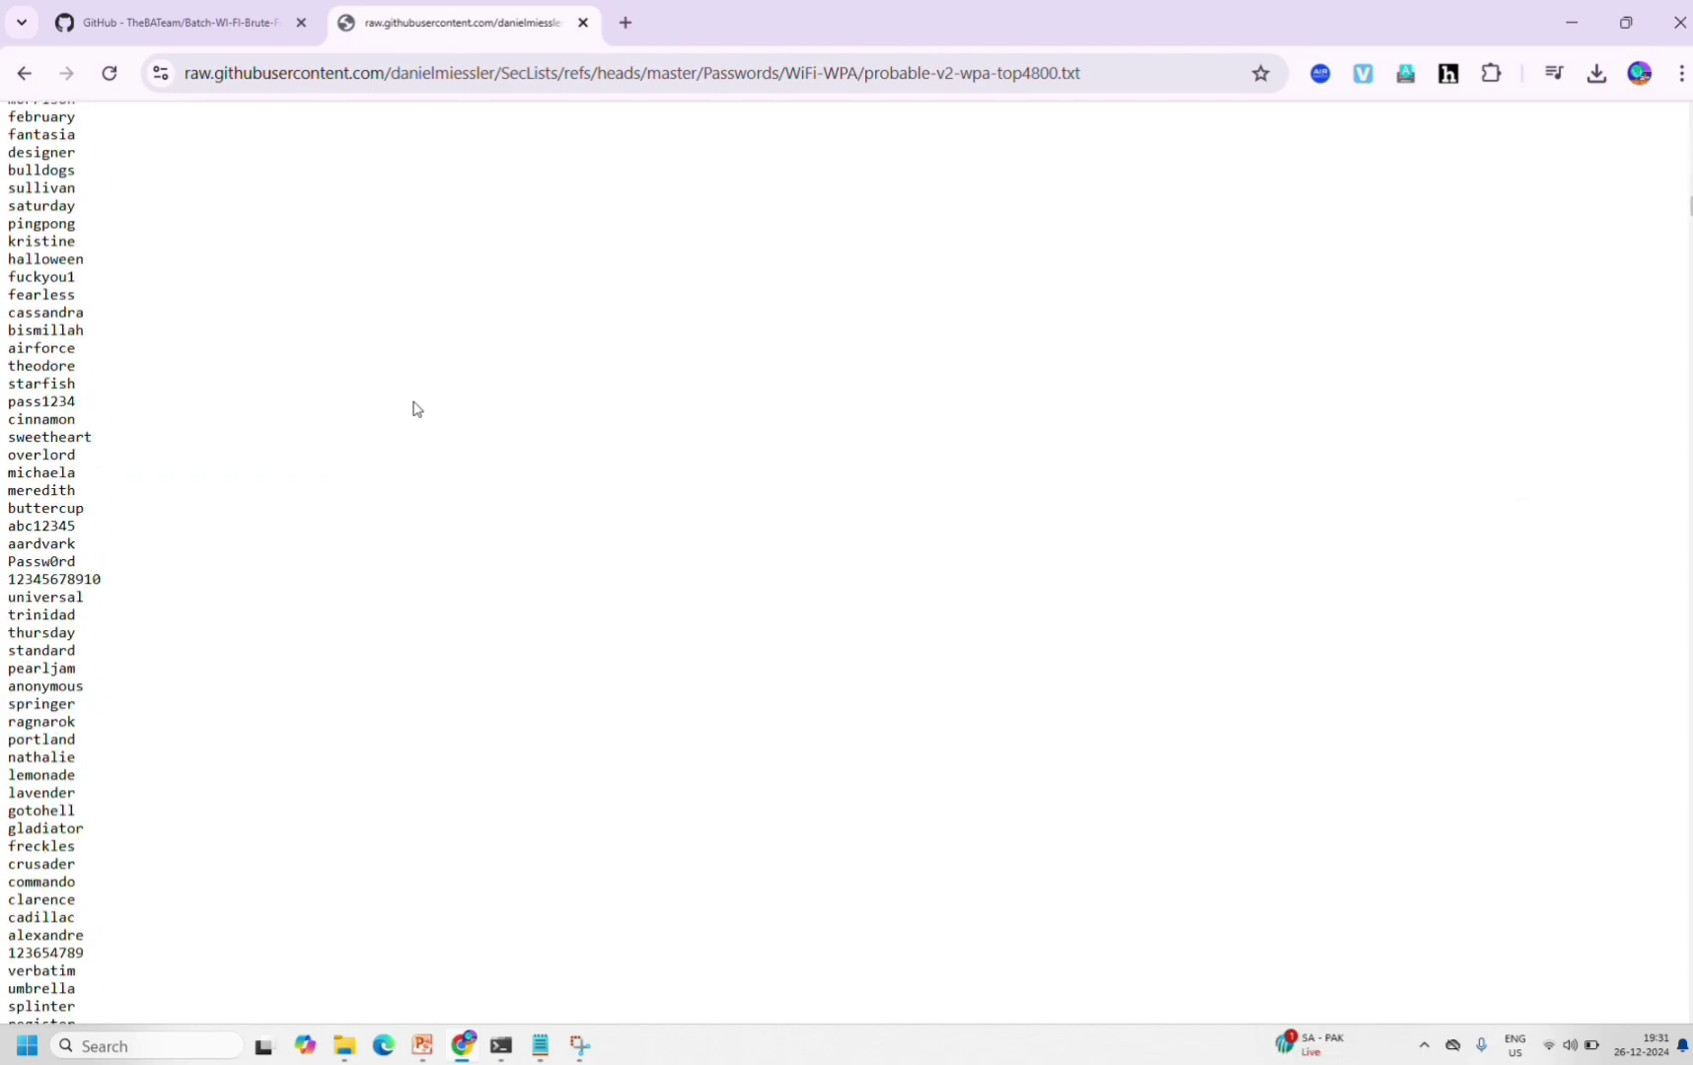
{"action": "scroll", "coordinate": [414, 407], "scroll_direction": "down", "scroll_amount": 8}
{"action": "scroll", "coordinate": [414, 407], "scroll_direction": "down", "scroll_amount": 8}
{"action": "scroll", "coordinate": [414, 407], "scroll_direction": "down", "scroll_amount": 8}
{"action": "scroll", "coordinate": [414, 408], "scroll_direction": "down", "scroll_amount": 8}
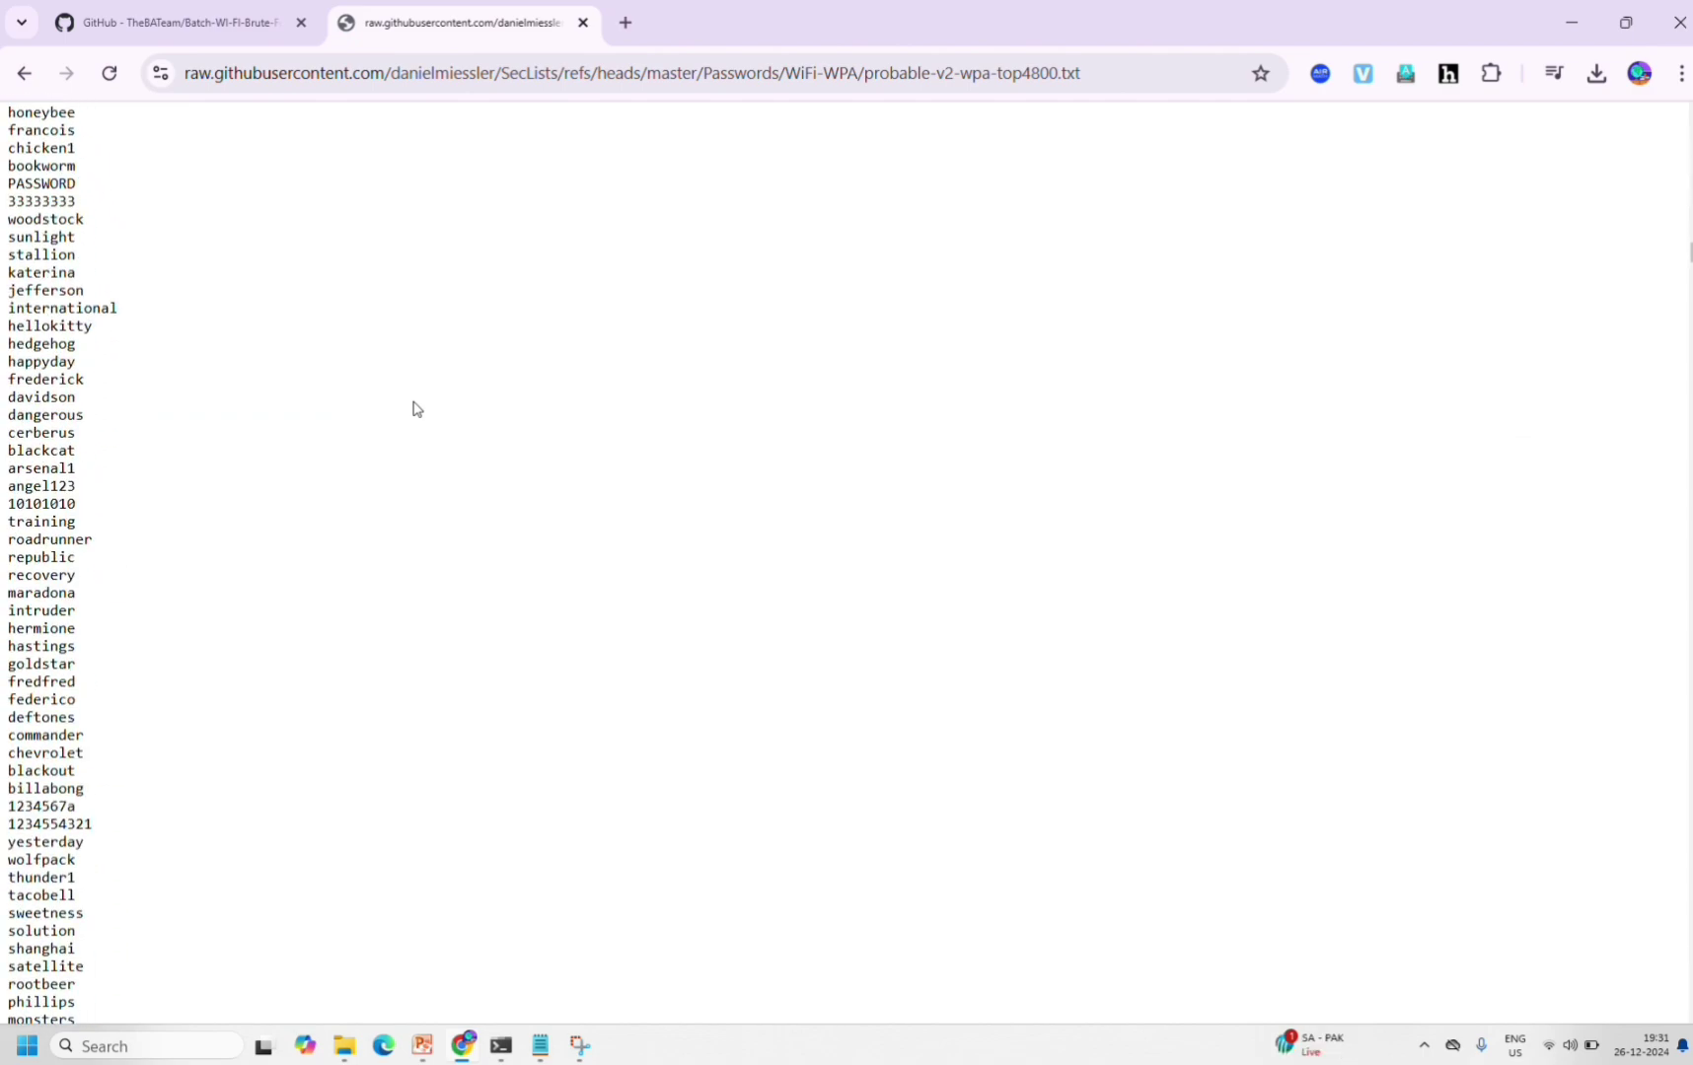
{"action": "scroll", "coordinate": [414, 408], "scroll_direction": "down", "scroll_amount": 5}
- Switch back to the Batch-WI-FI-Brute-Forcer repository tab in Chrome
{"action": "key", "text": "alt+Tab"}
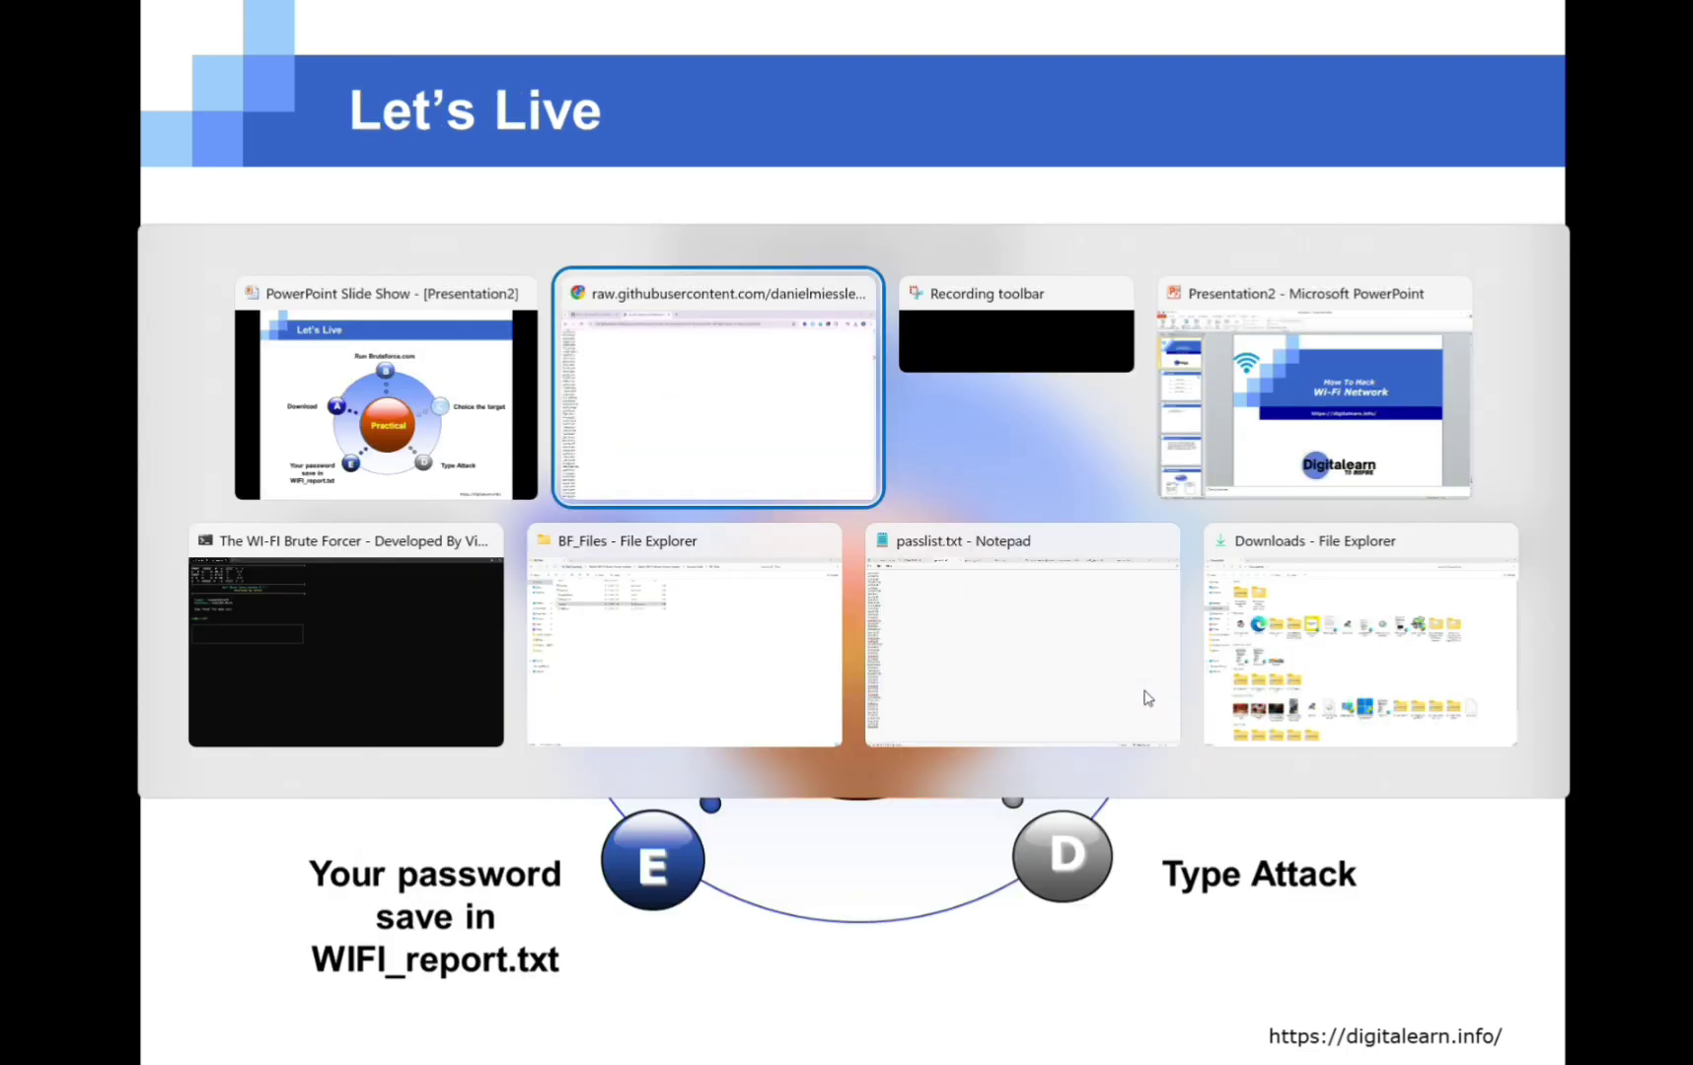
{"action": "key", "text": "alt+Tab"}
{"action": "left_click", "coordinate": [618, 73]}
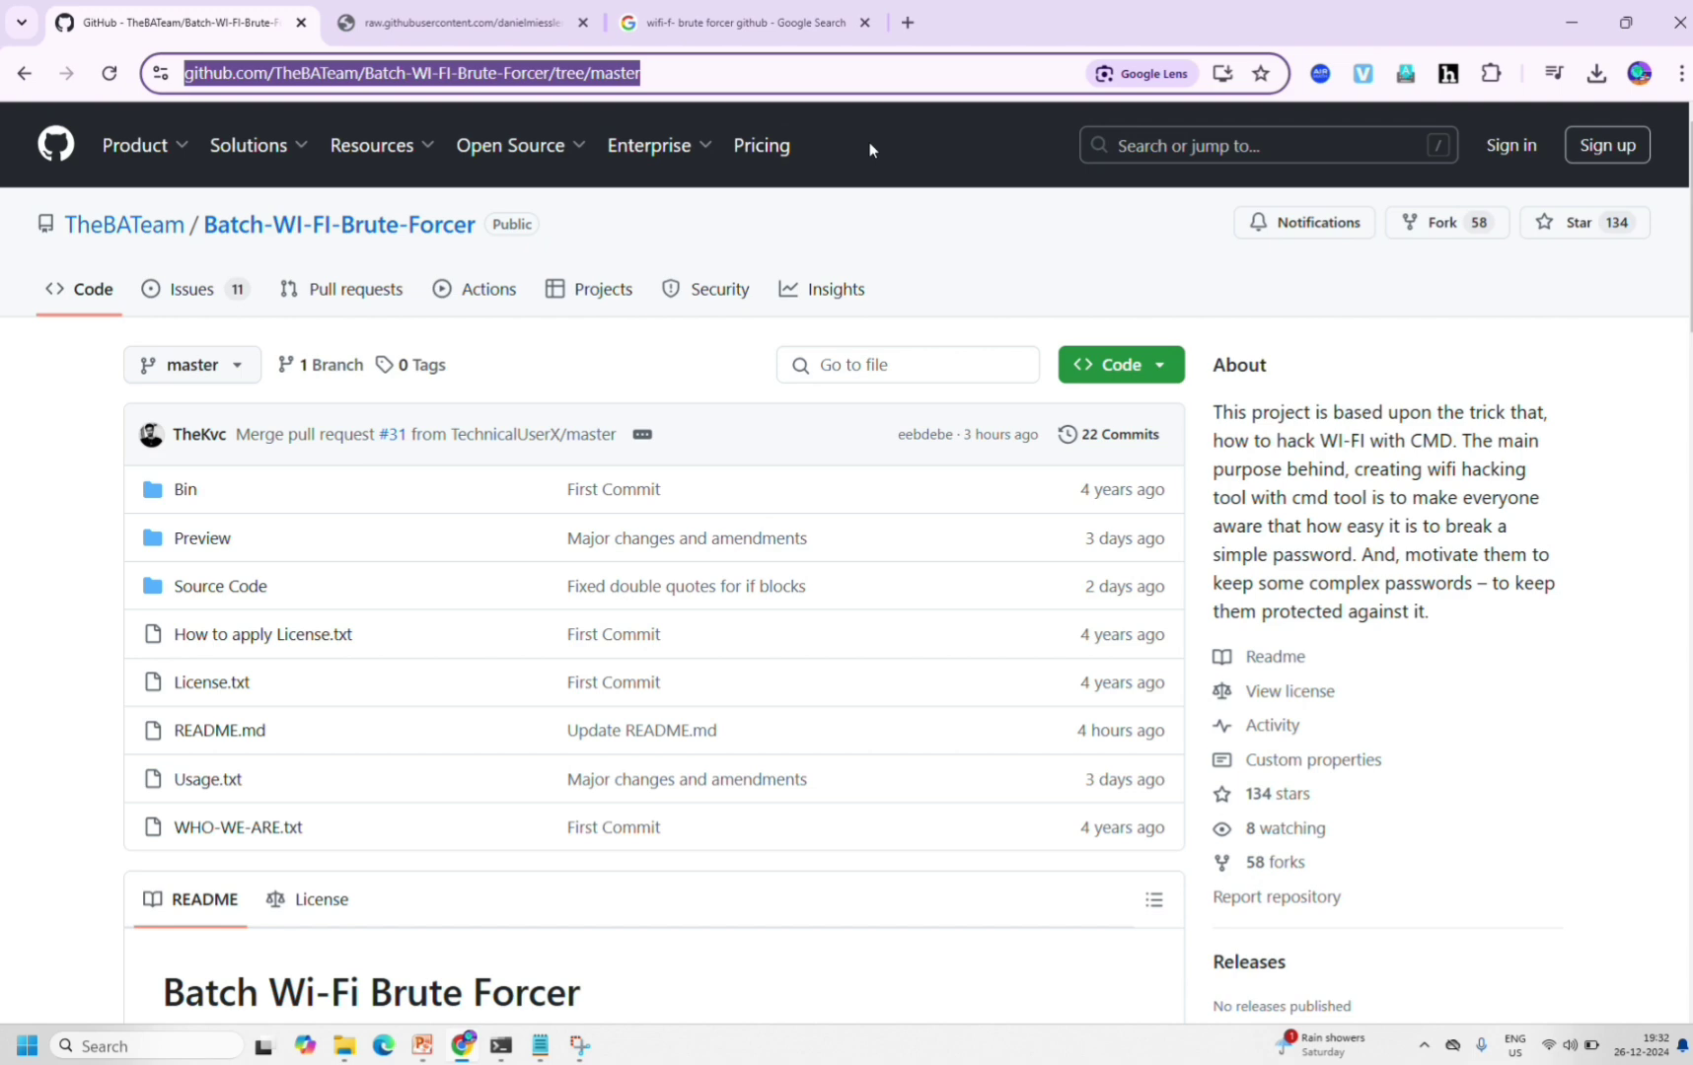
{"action": "left_click", "coordinate": [900, 277]}
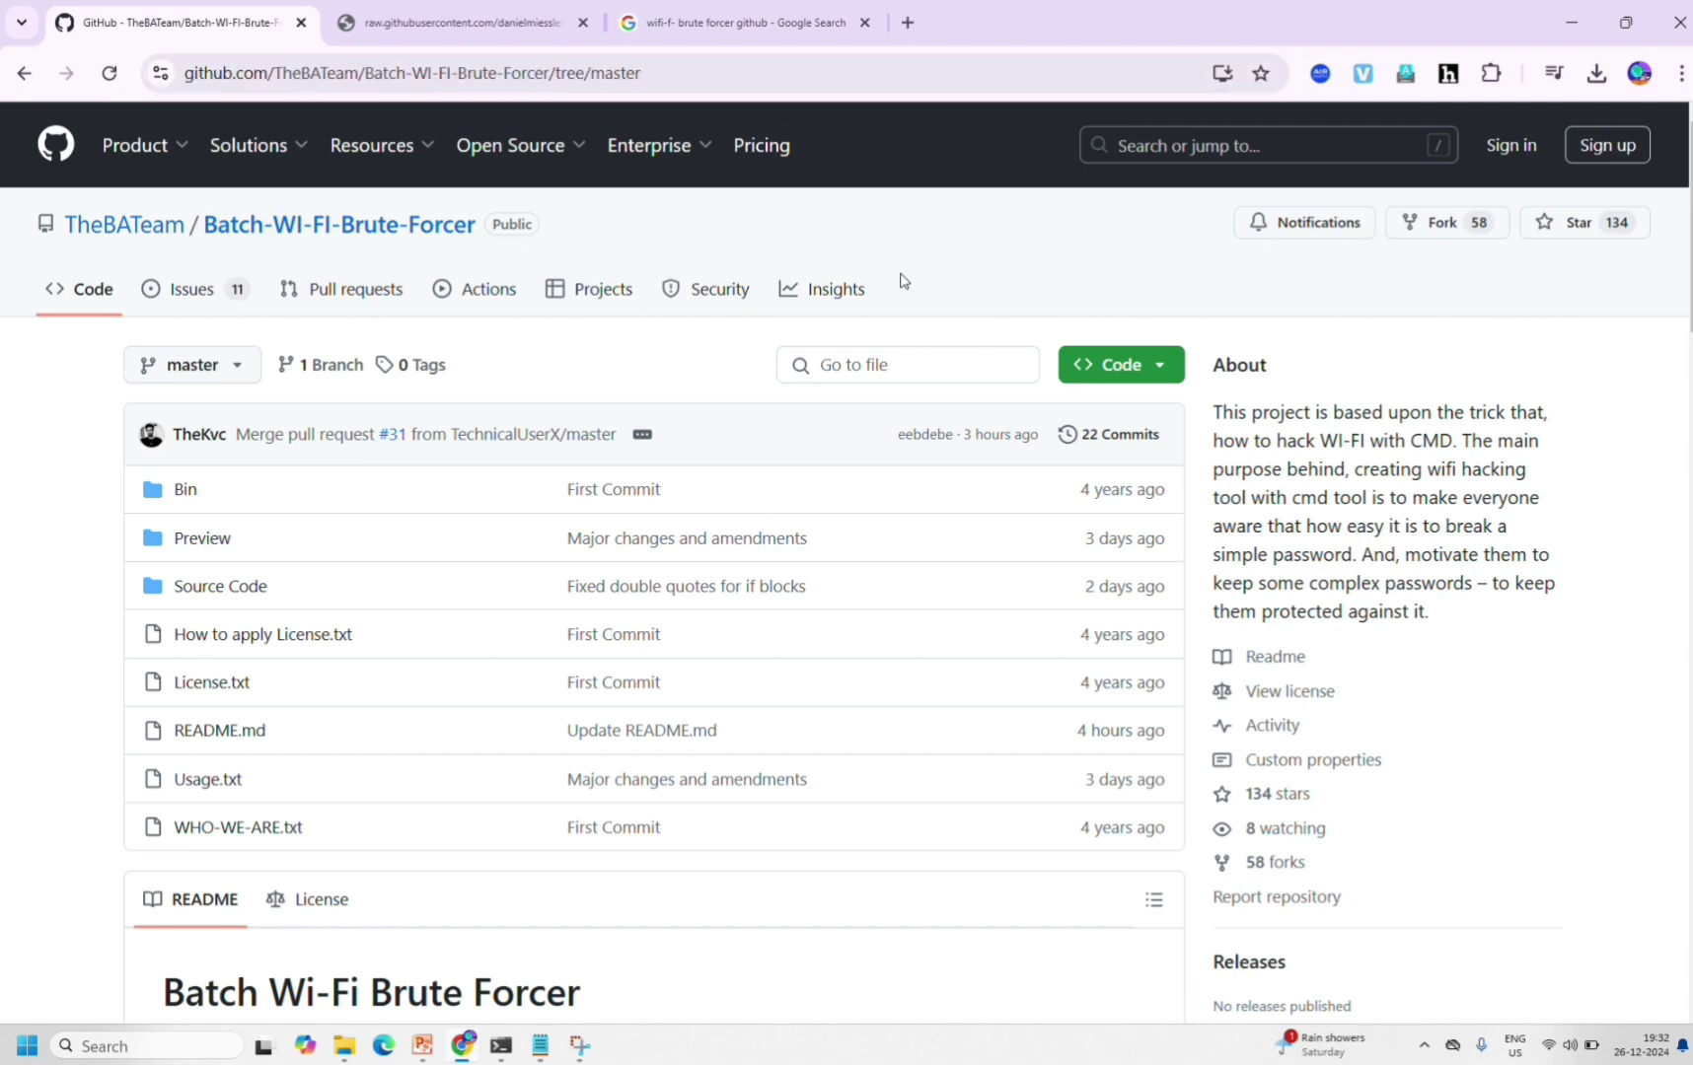
{"action": "scroll", "coordinate": [529, 529], "scroll_direction": "down", "scroll_amount": 4}
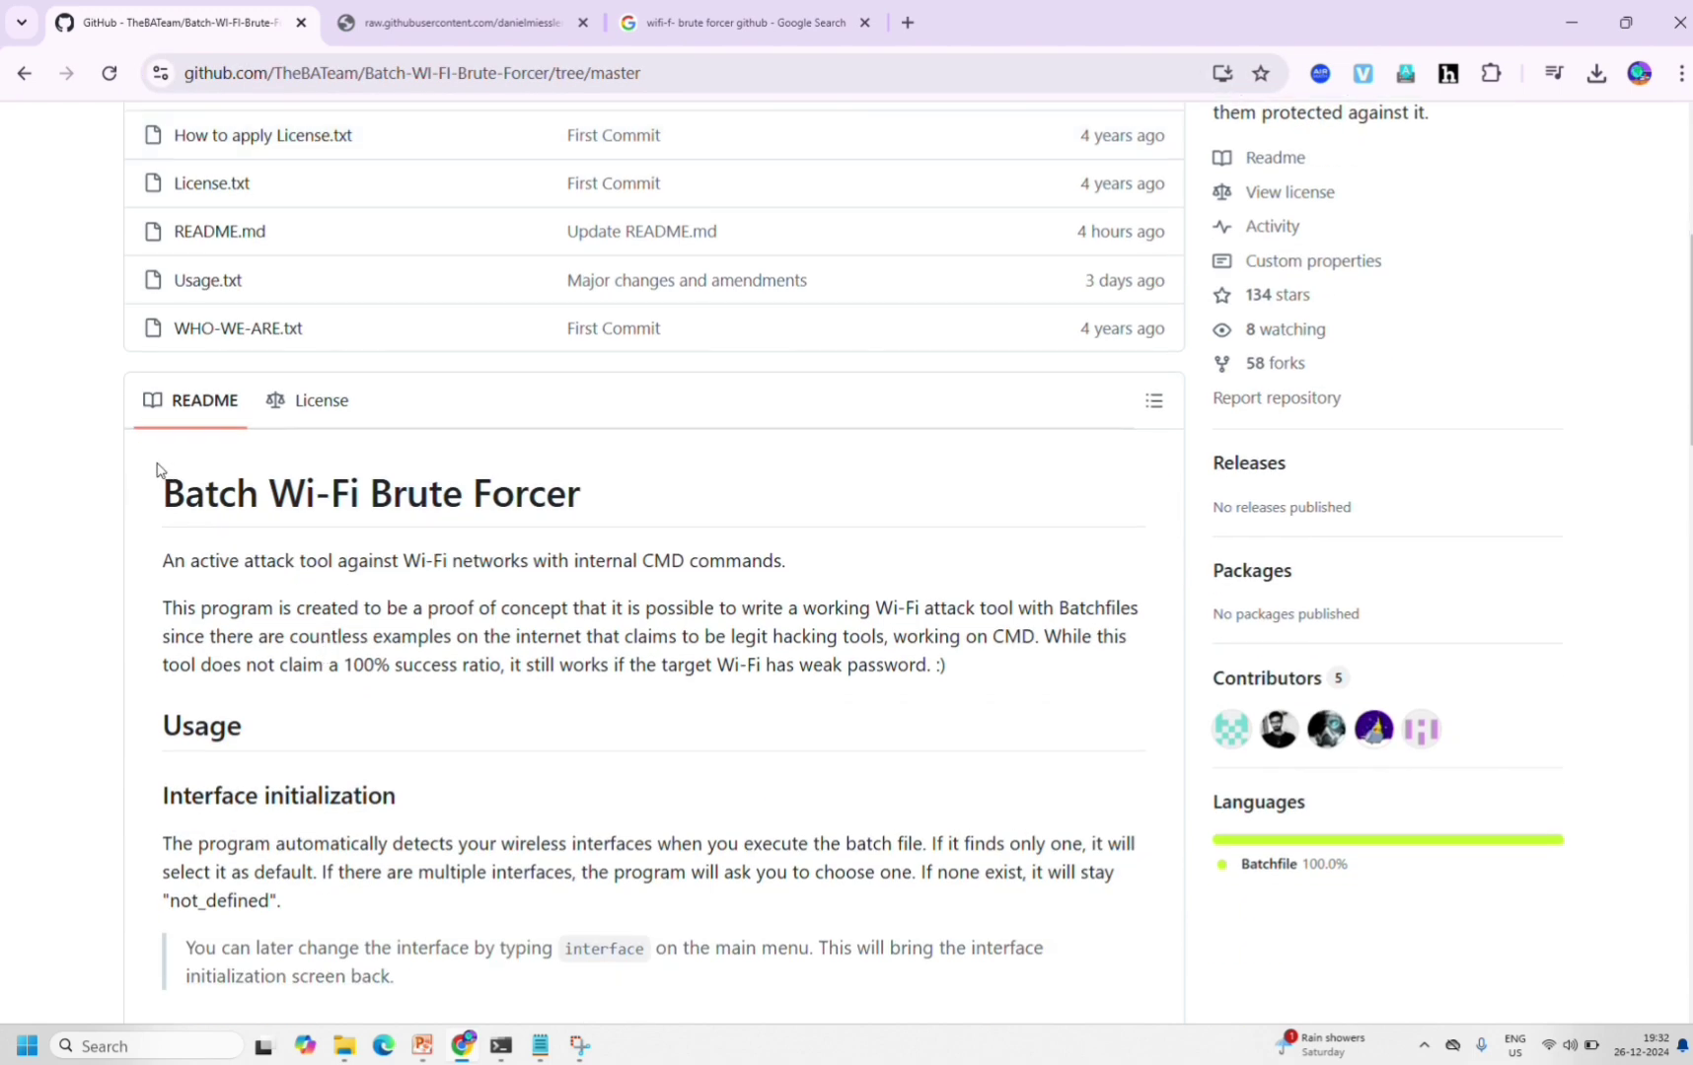
- Highlight README phrases: heading, active attack, internal CMD commands, 100% success, weak password
{"action": "left_click_drag", "start_coordinate": [159, 482], "coordinate": [698, 490]}
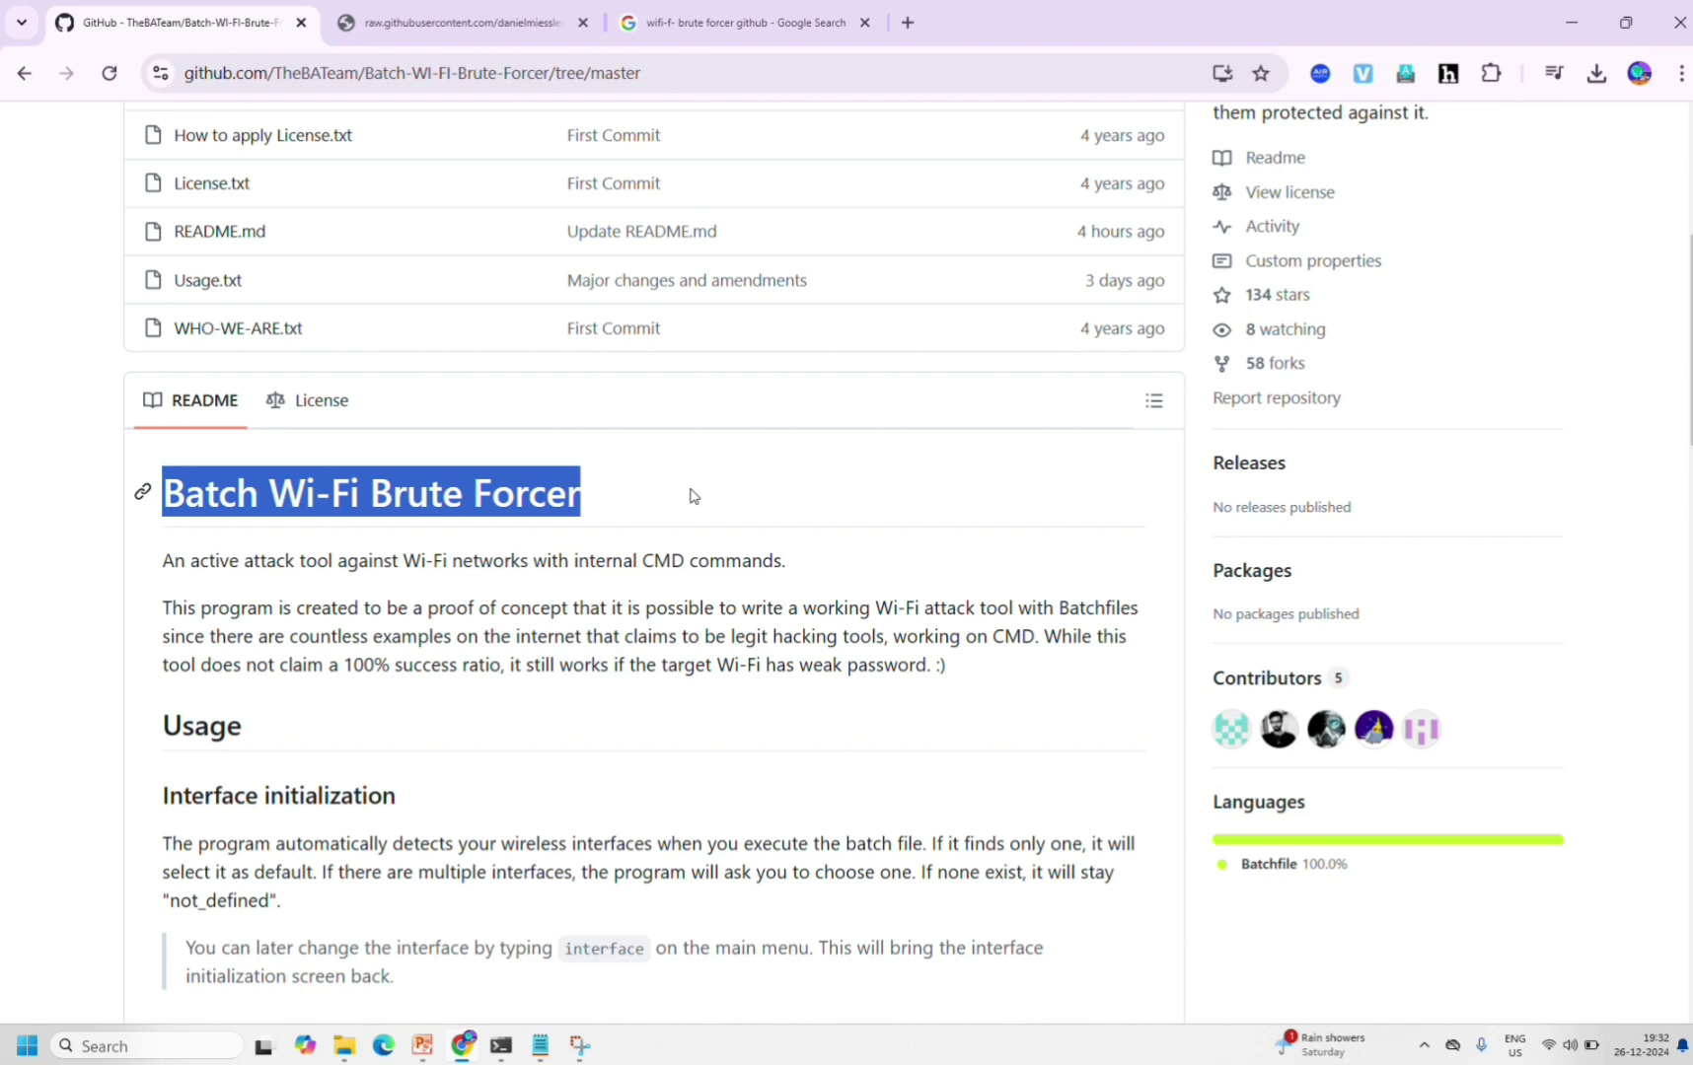
{"action": "left_click", "coordinate": [201, 572]}
{"action": "left_click_drag", "start_coordinate": [191, 561], "coordinate": [302, 565]}
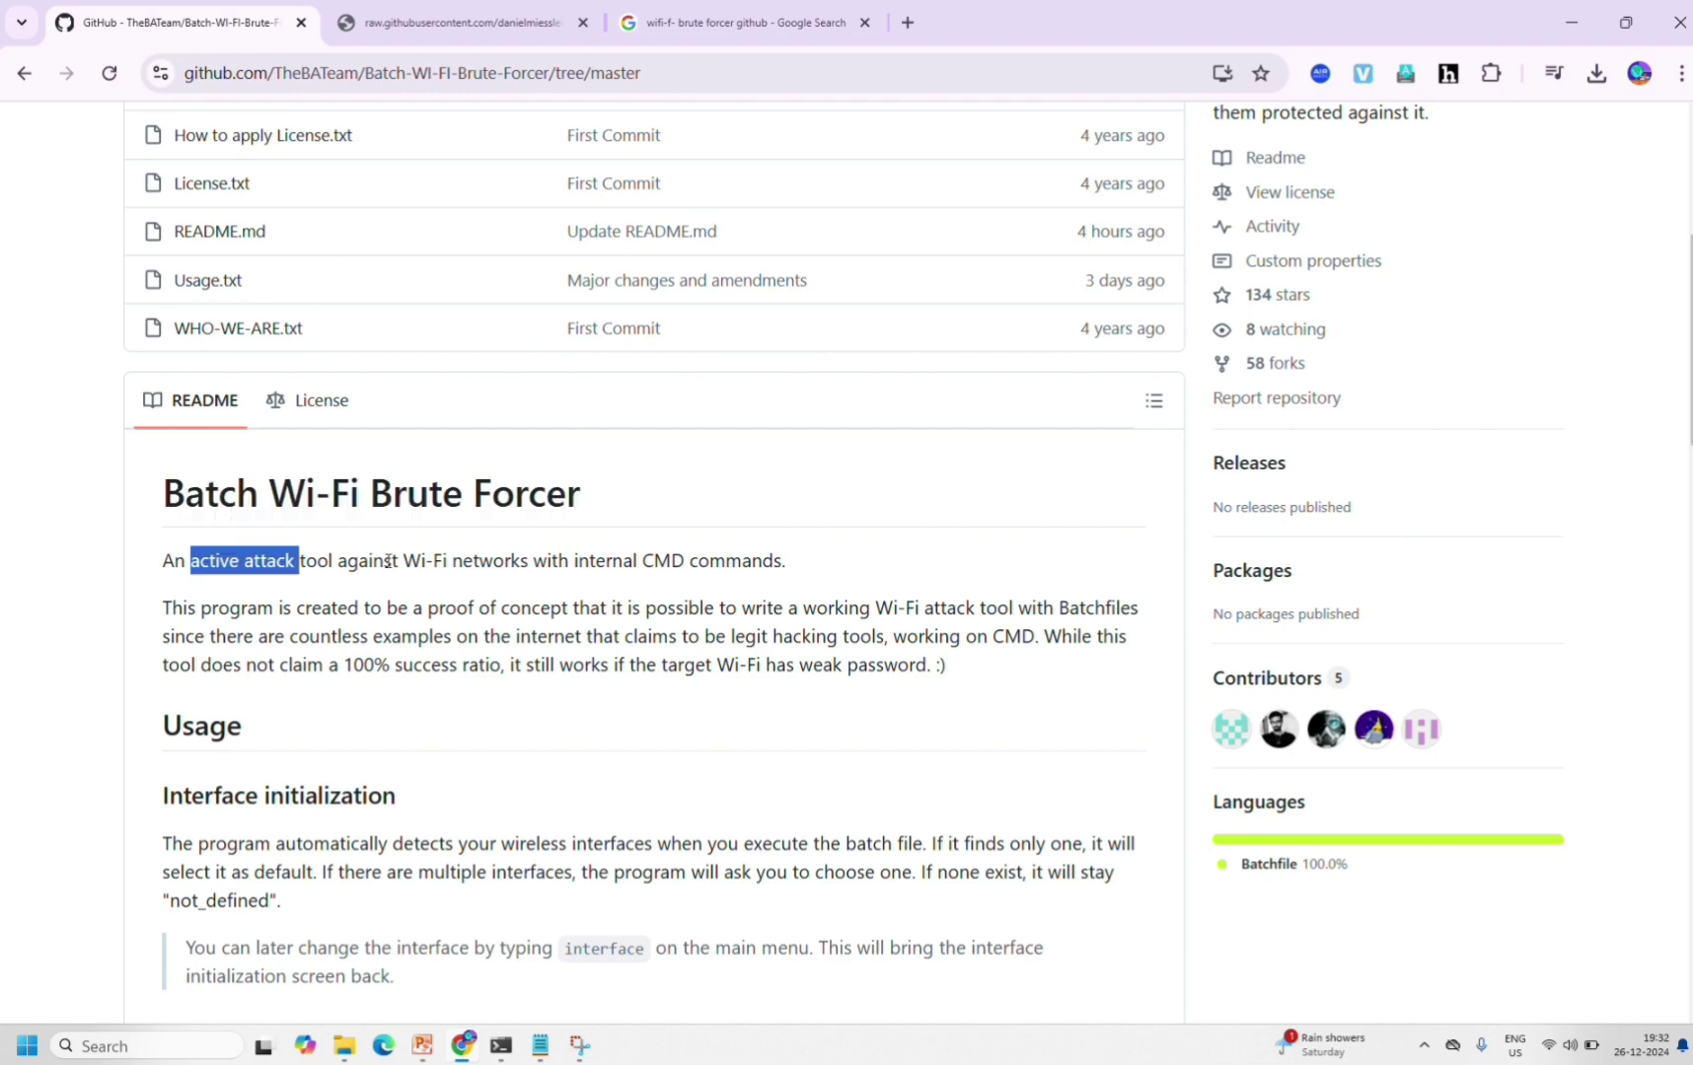
{"action": "left_click_drag", "start_coordinate": [581, 560], "coordinate": [795, 578]}
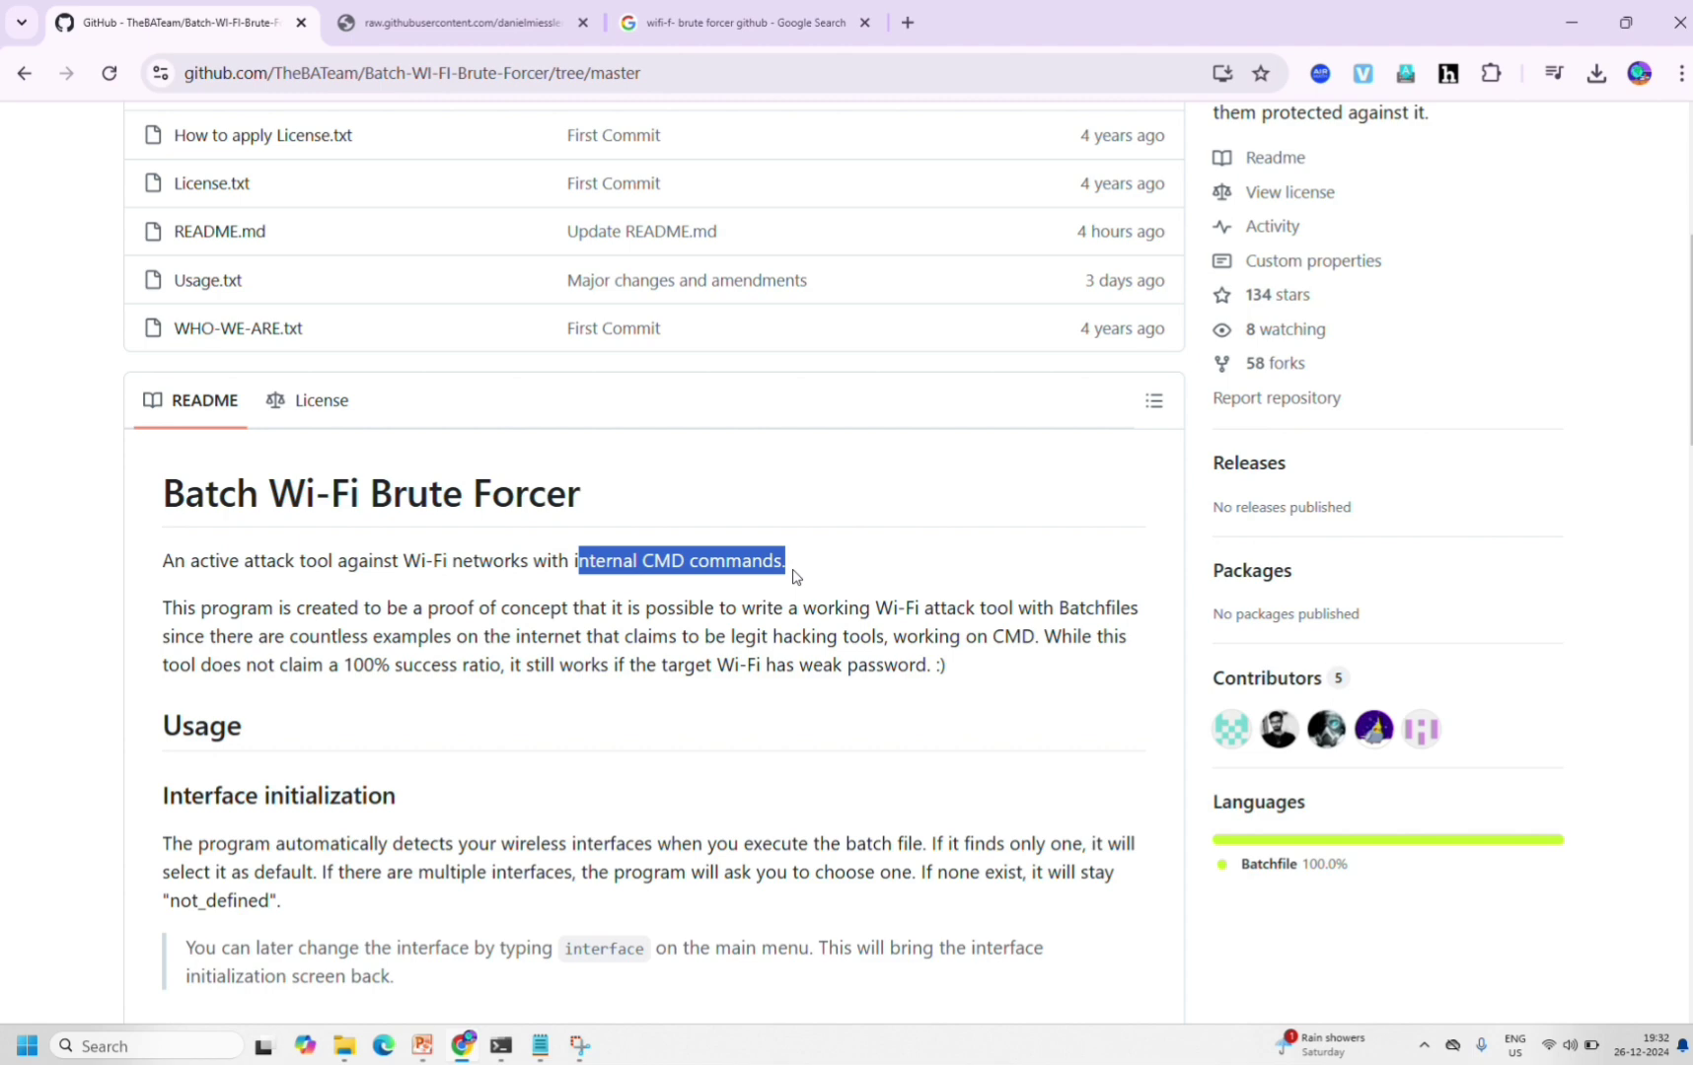
{"action": "scroll", "coordinate": [529, 608], "scroll_direction": "down", "scroll_amount": 1}
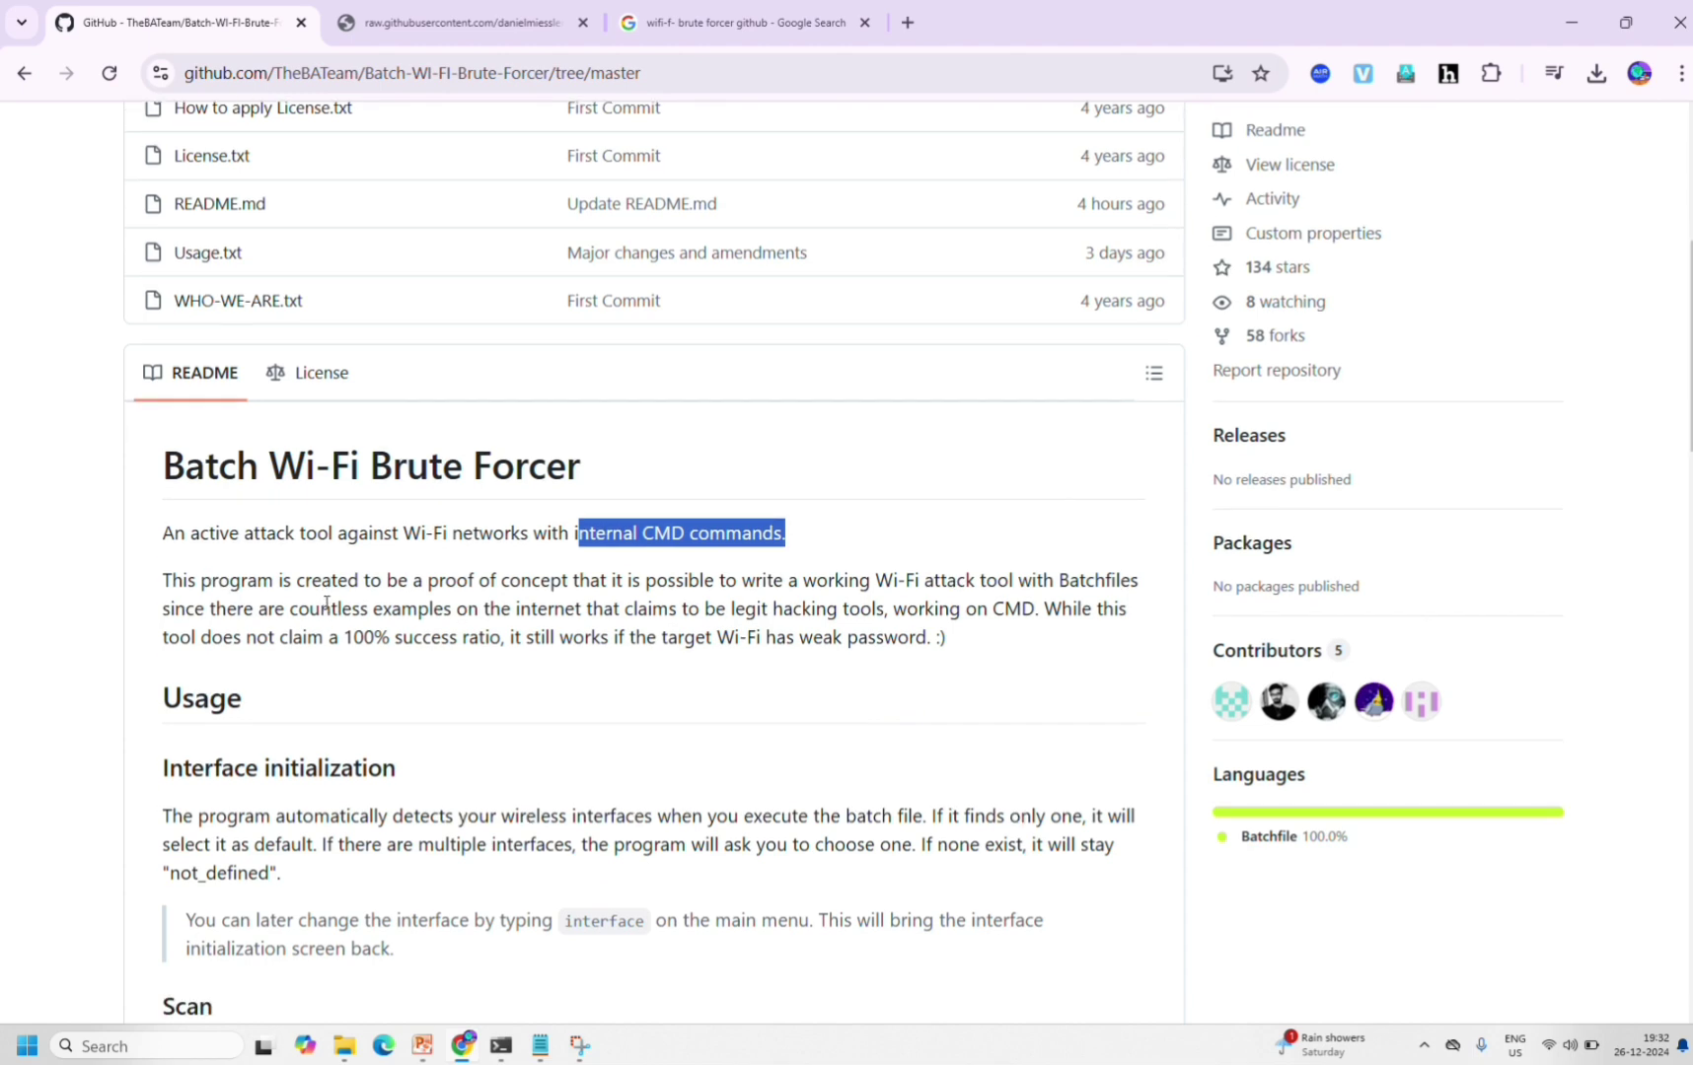
{"action": "left_click_drag", "start_coordinate": [348, 580], "coordinate": [741, 584]}
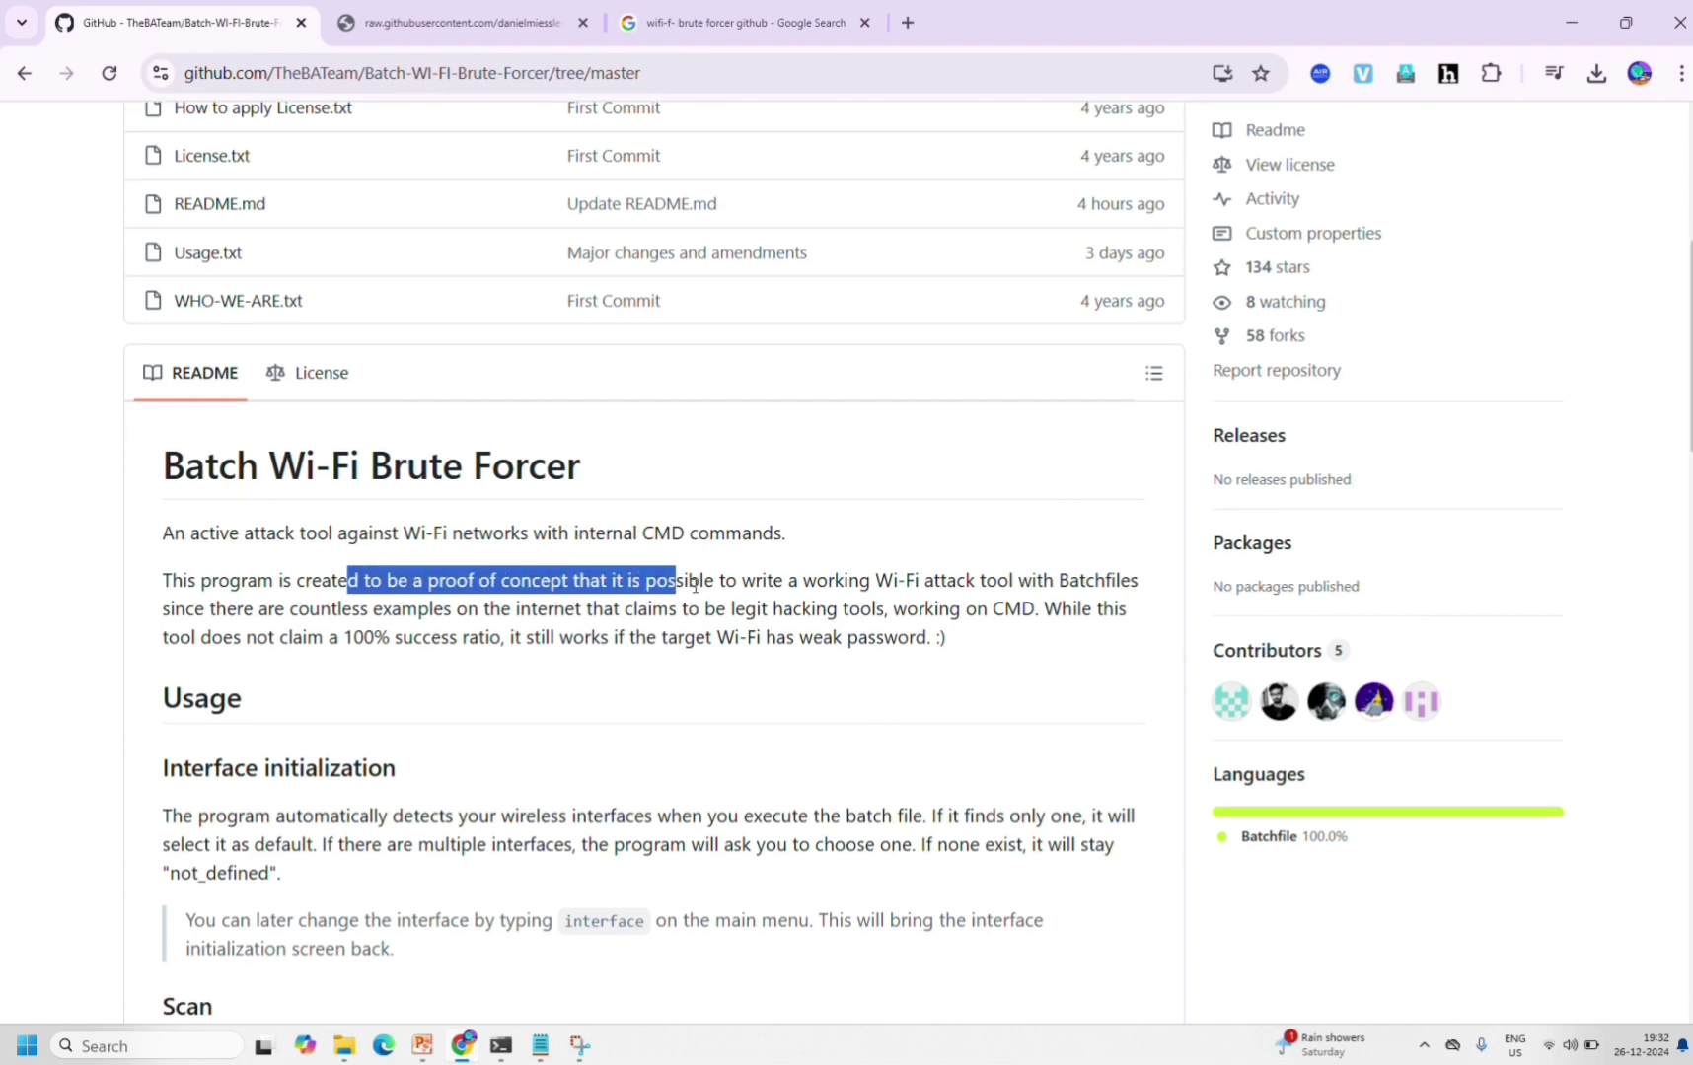
{"action": "mouse_move", "coordinate": [741, 584]}
{"action": "left_mouse_down"}
{"action": "mouse_move", "coordinate": [919, 578]}
{"action": "mouse_move", "coordinate": [1102, 610]}
{"action": "mouse_move", "coordinate": [476, 580]}
{"action": "left_mouse_up"}
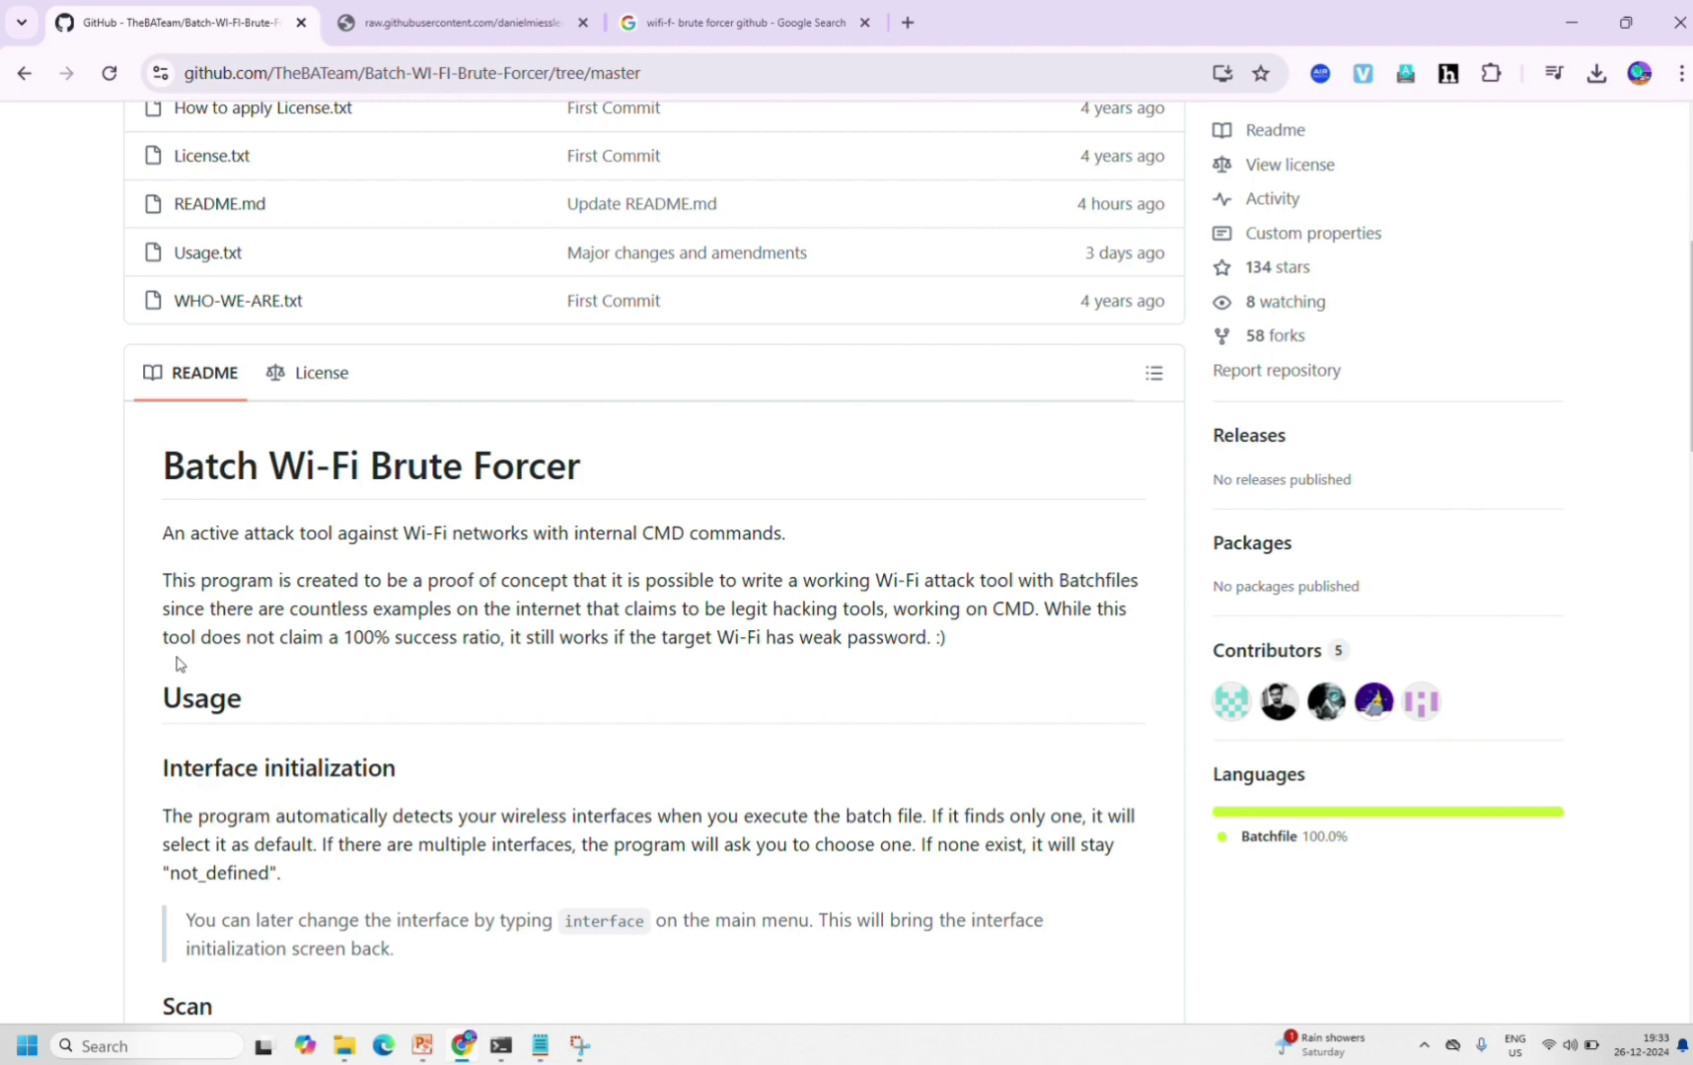
{"action": "left_click_drag", "start_coordinate": [180, 698], "coordinate": [325, 638]}
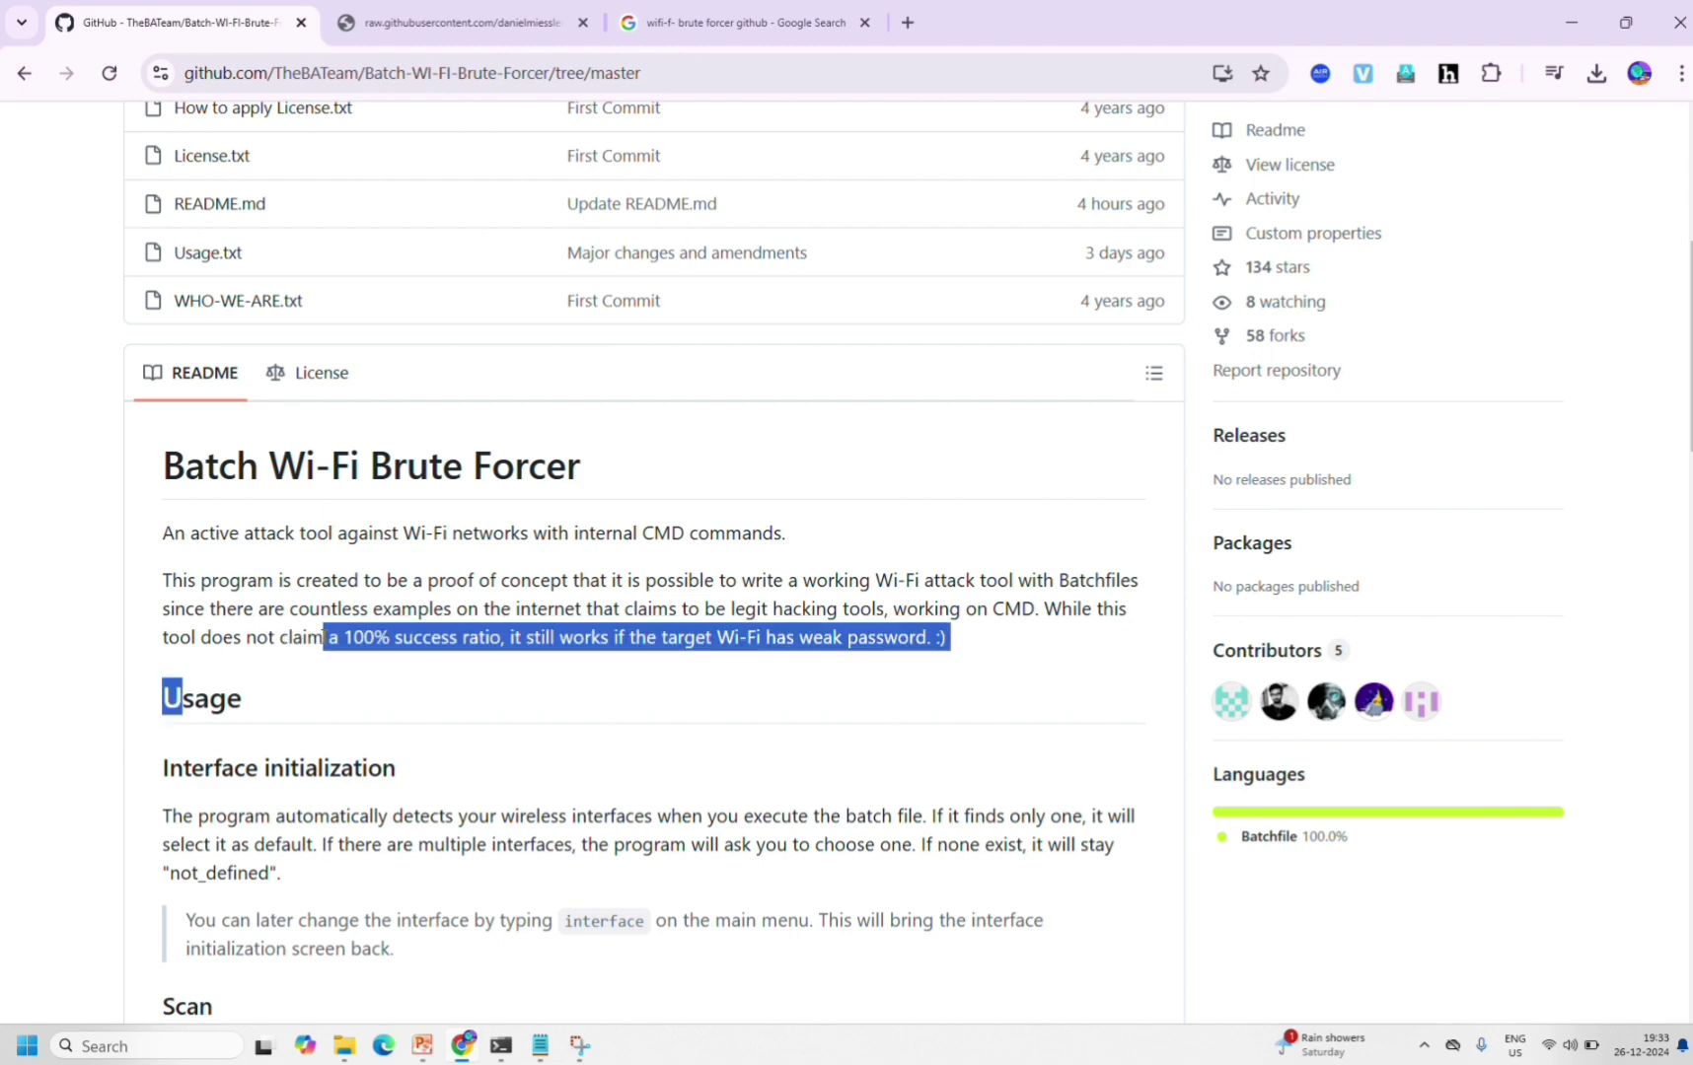
{"action": "left_click", "coordinate": [493, 642]}
{"action": "left_click_drag", "start_coordinate": [516, 638], "coordinate": [994, 643]}
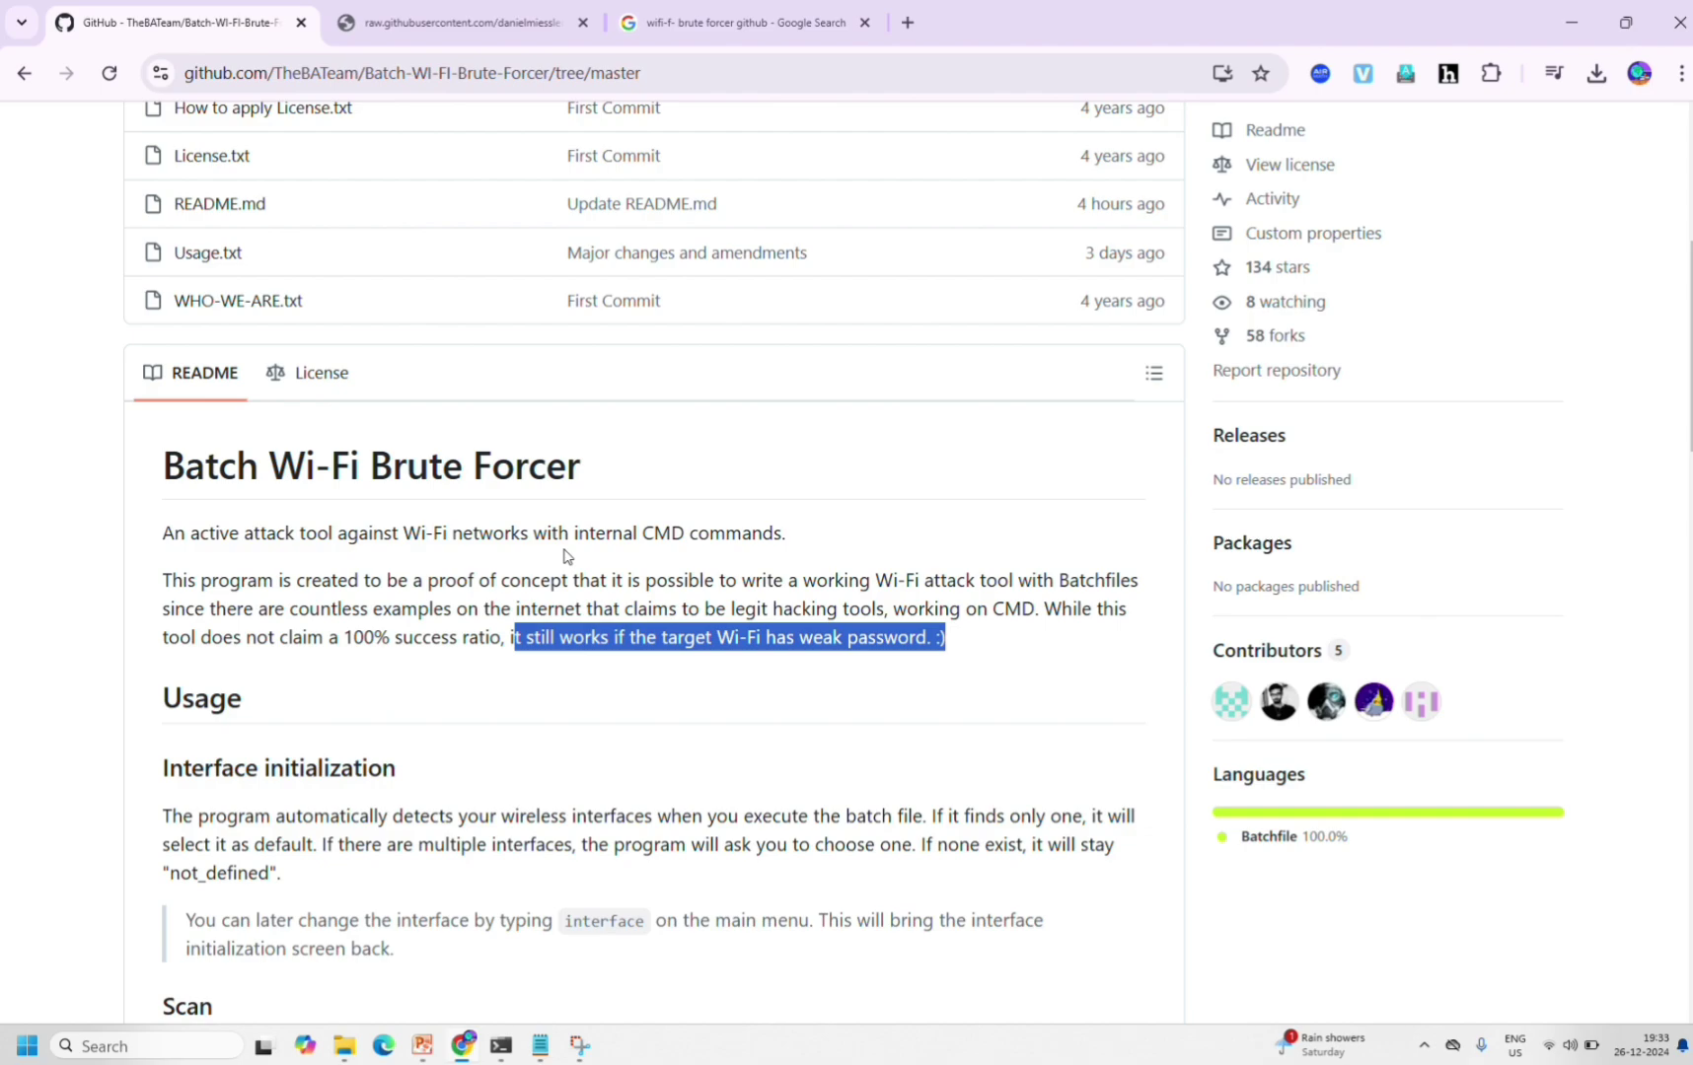
{"action": "scroll", "coordinate": [578, 553], "scroll_direction": "down", "scroll_amount": 8}
{"action": "scroll", "coordinate": [481, 594], "scroll_direction": "down", "scroll_amount": 10}
{"action": "scroll", "coordinate": [482, 593], "scroll_direction": "down", "scroll_amount": 5}
{"action": "scroll", "coordinate": [482, 594], "scroll_direction": "up", "scroll_amount": 6}
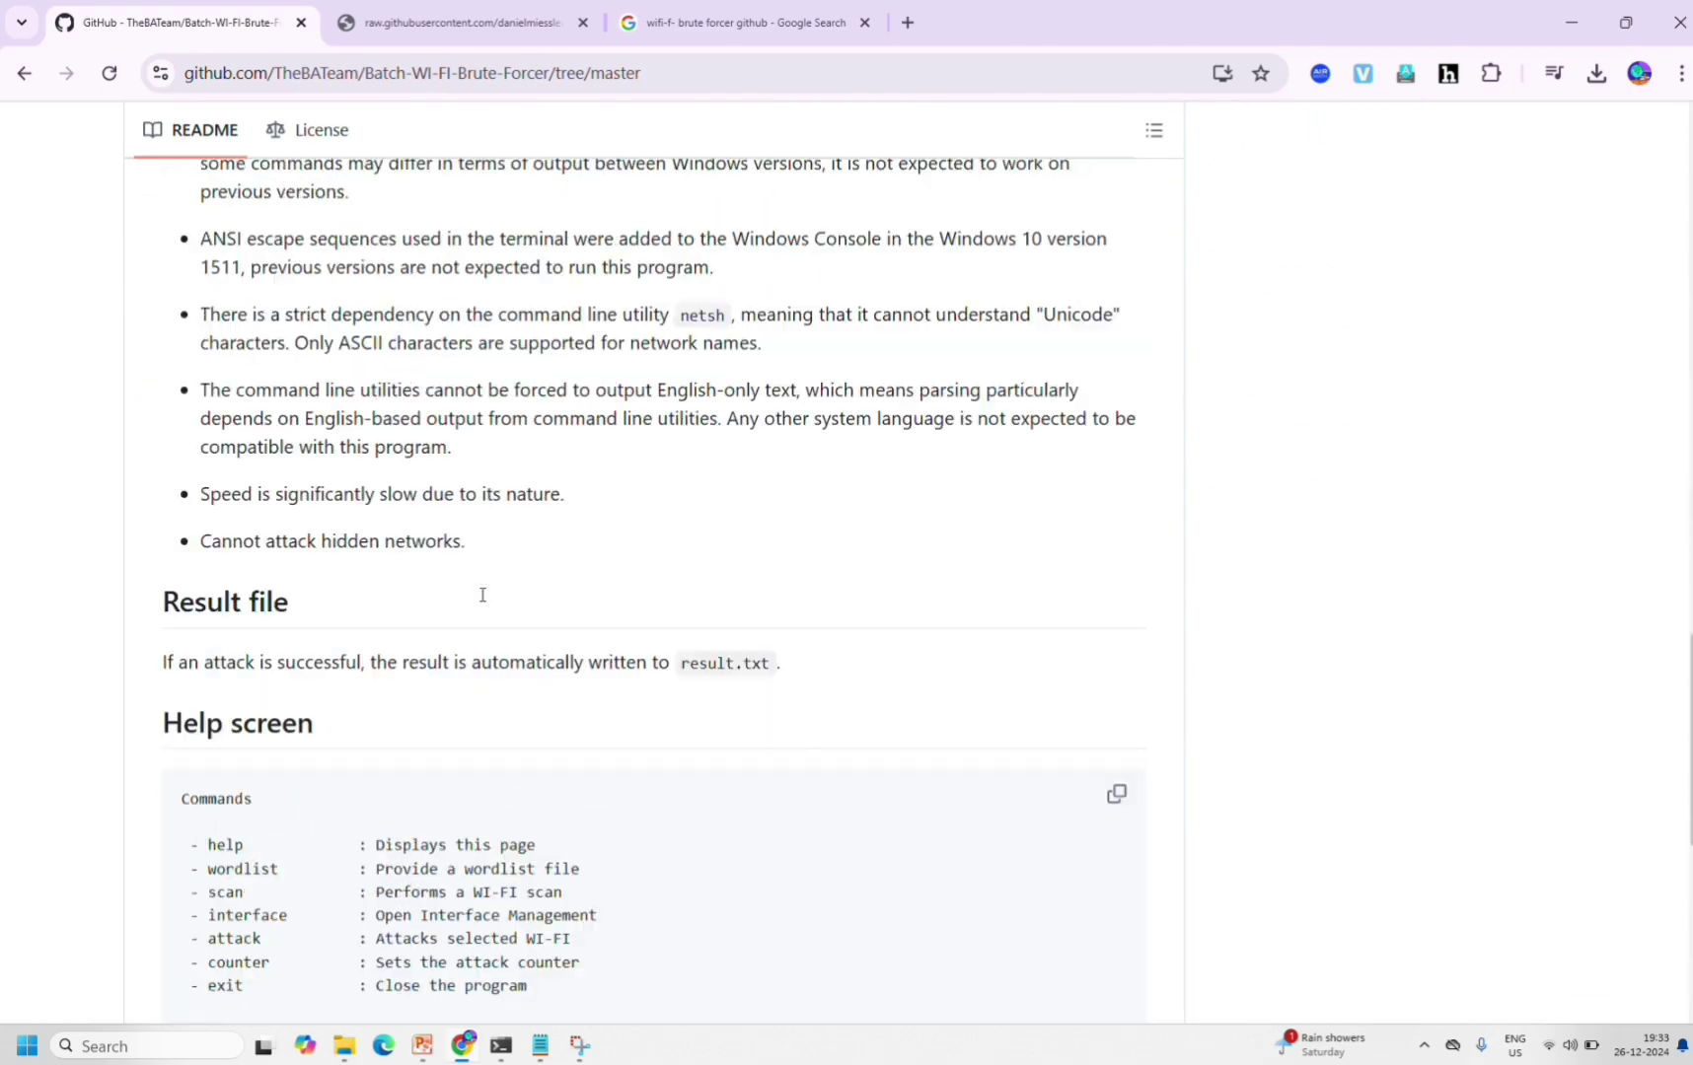
{"action": "scroll", "coordinate": [482, 594], "scroll_direction": "up", "scroll_amount": 8}
{"action": "scroll", "coordinate": [481, 594], "scroll_direction": "up", "scroll_amount": 4}
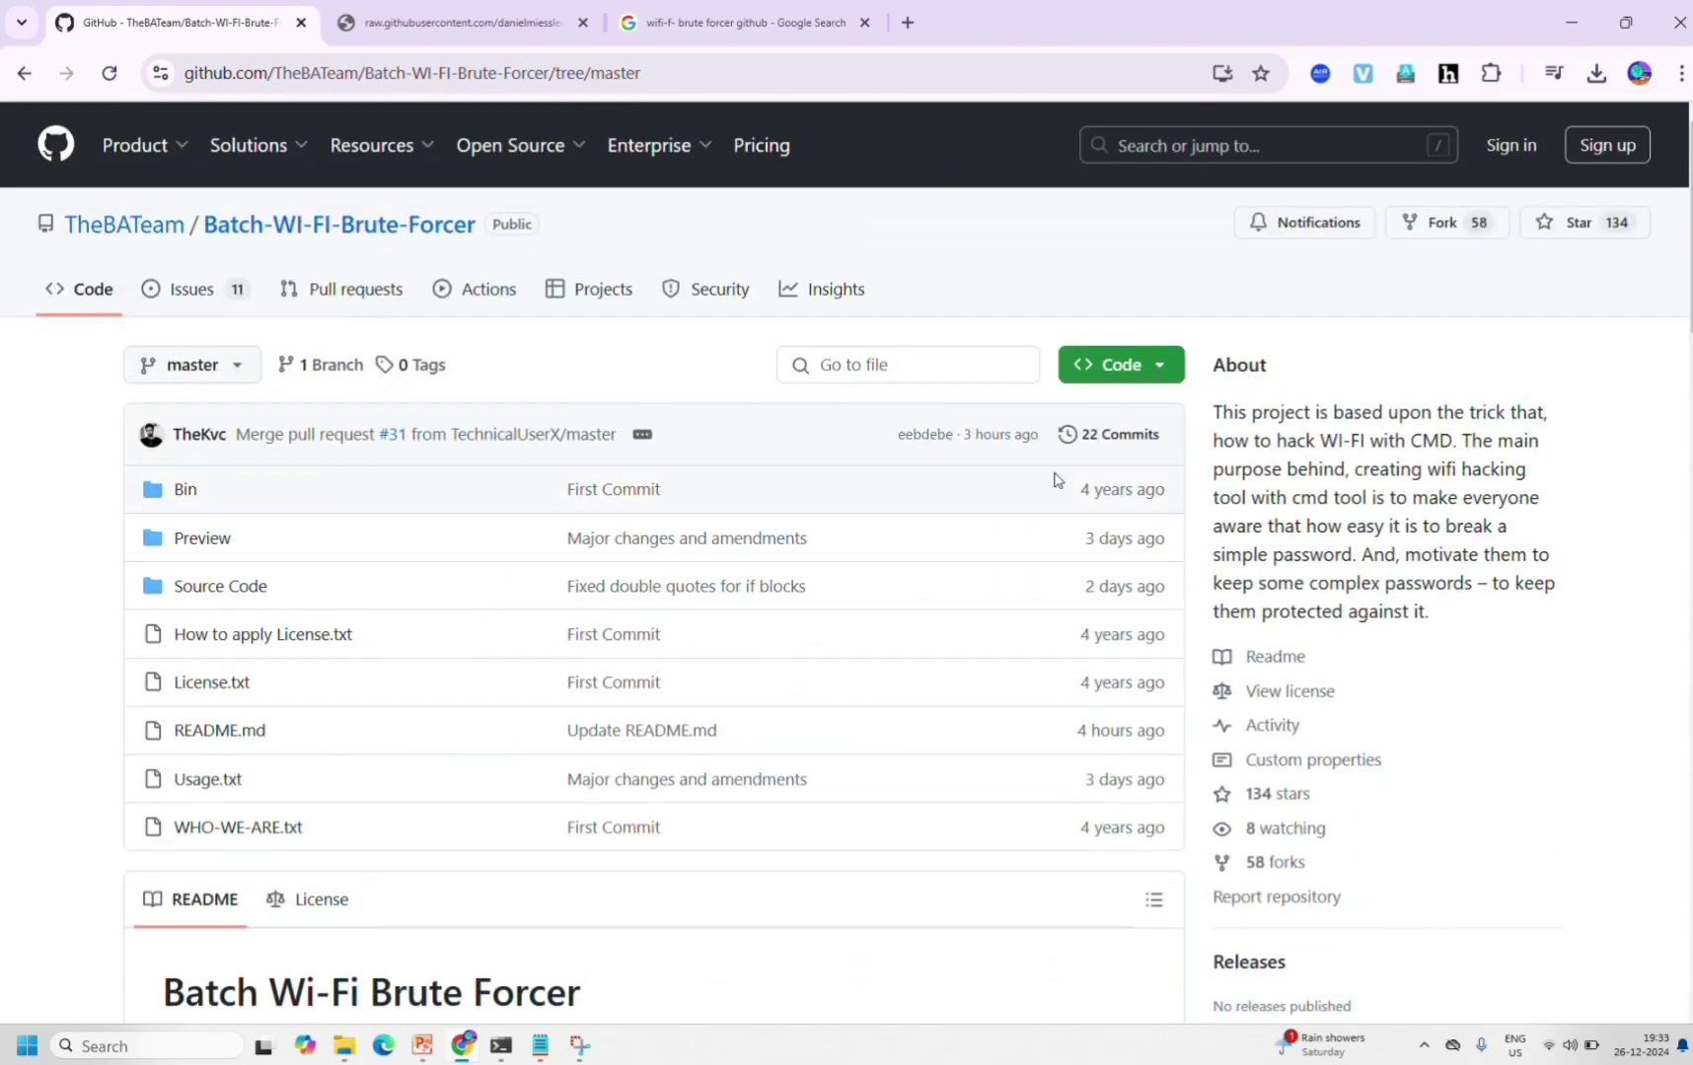
- Download the repository ZIP and reveal Batch-WI-FI-Brute-Forcer-master in the Downloads folder
{"action": "left_click", "coordinate": [1156, 376]}
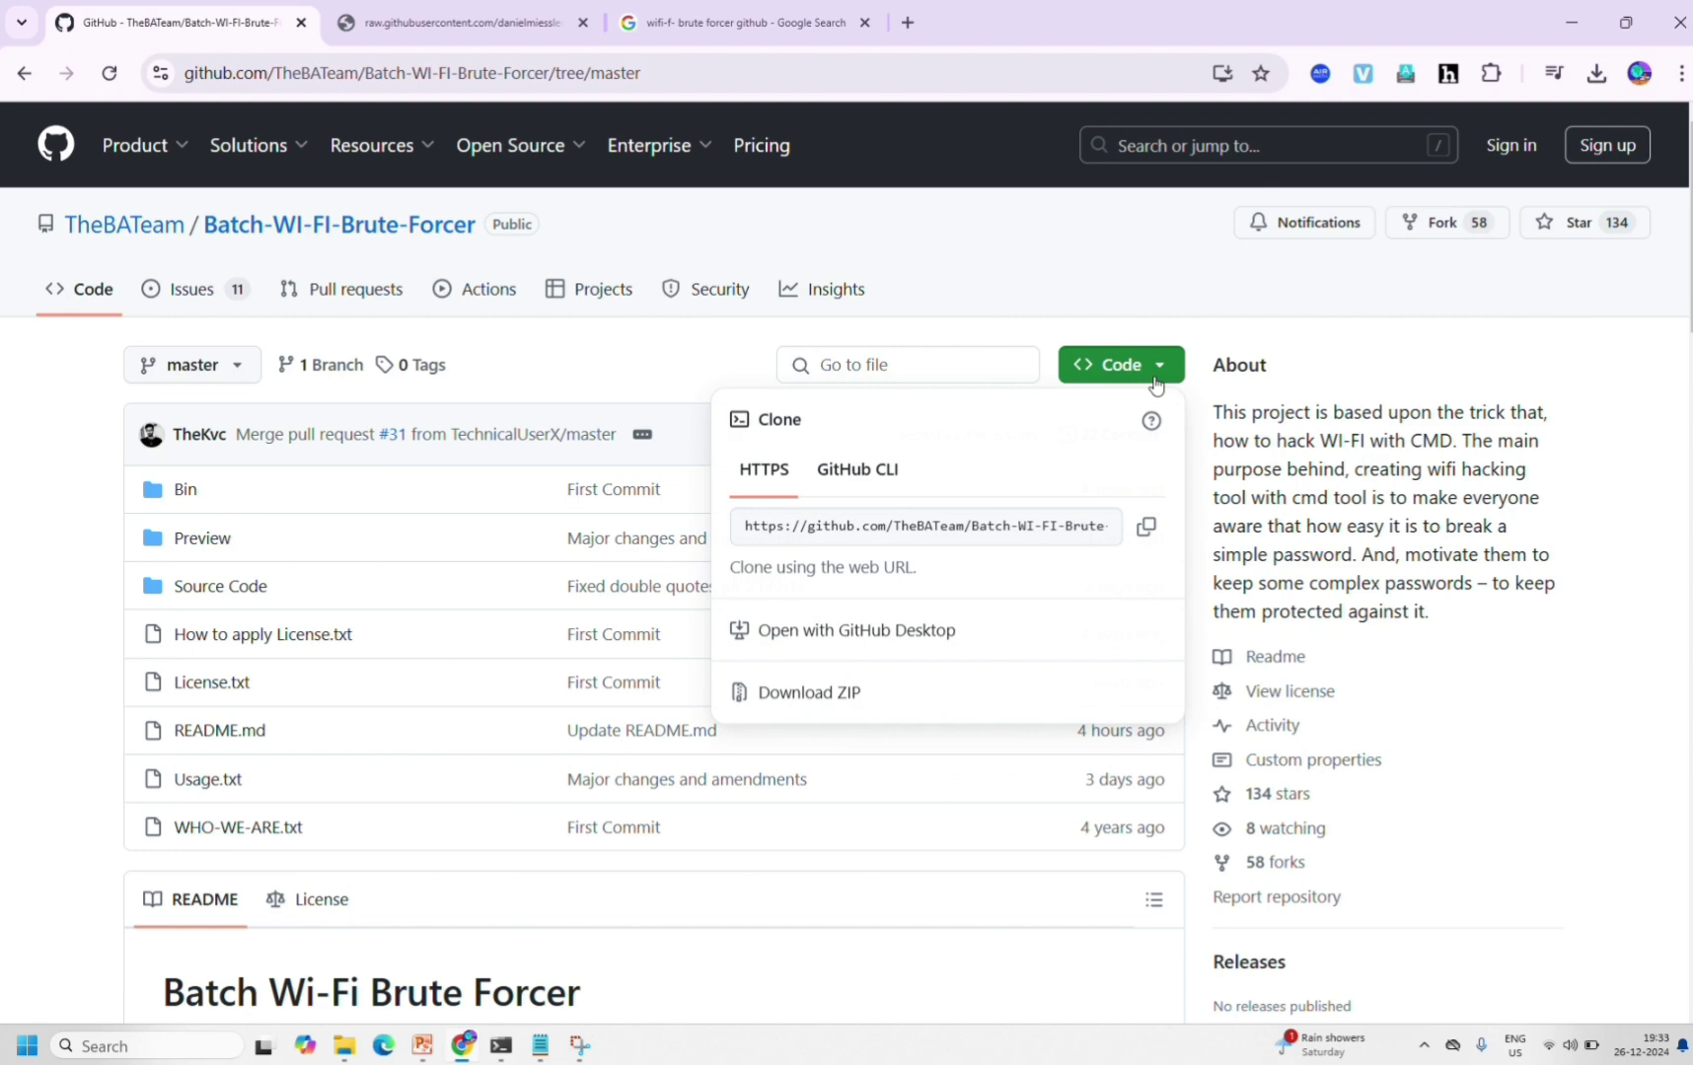
{"action": "left_click", "coordinate": [952, 692]}
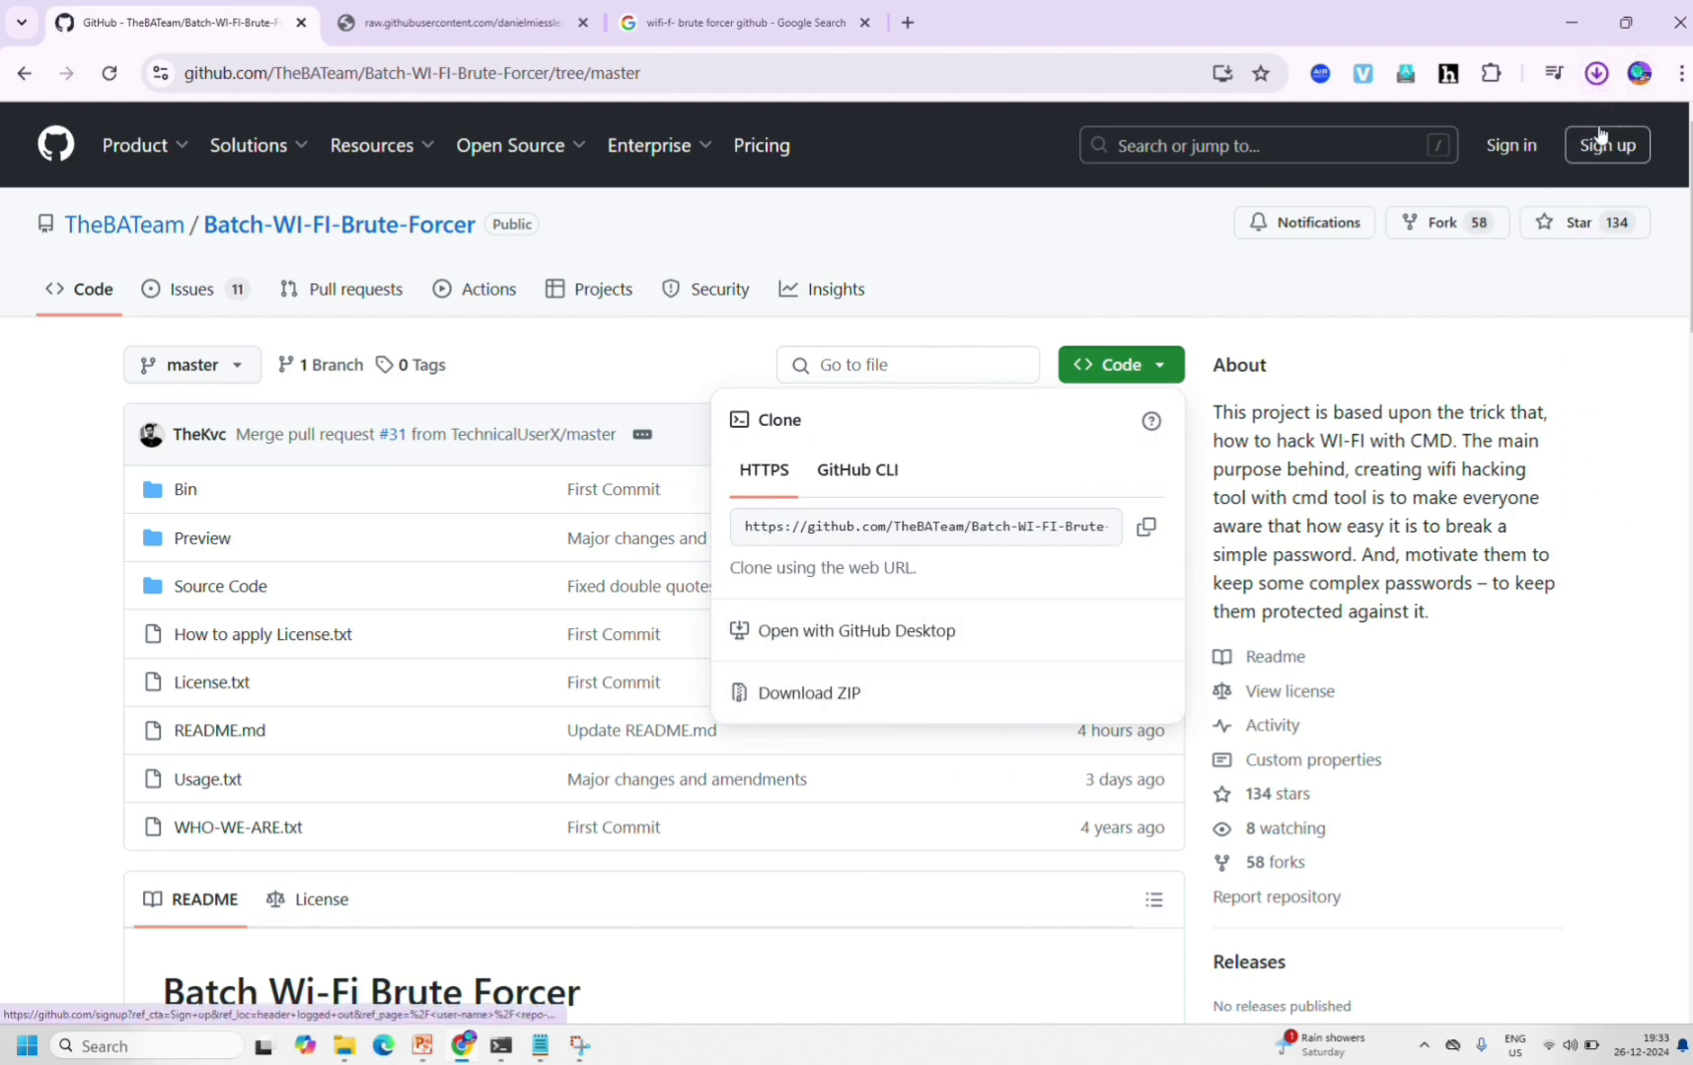
{"action": "left_click", "coordinate": [1596, 73]}
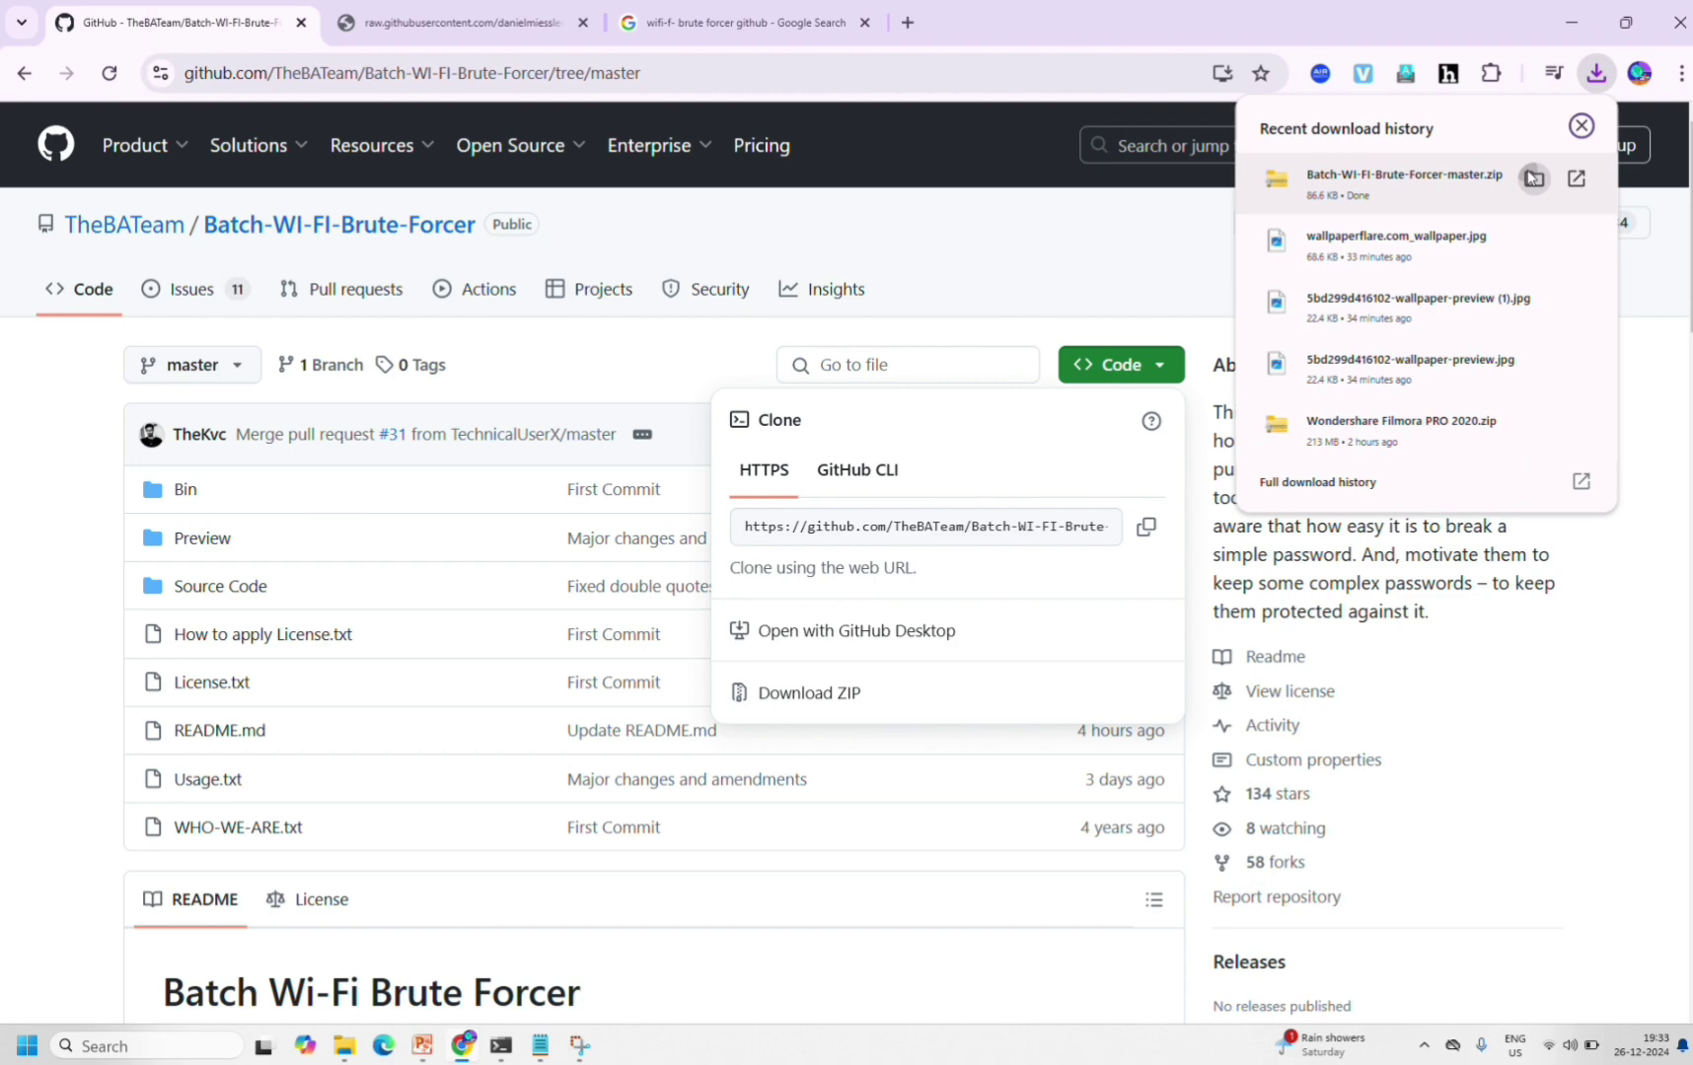
{"action": "left_click", "coordinate": [1533, 177]}
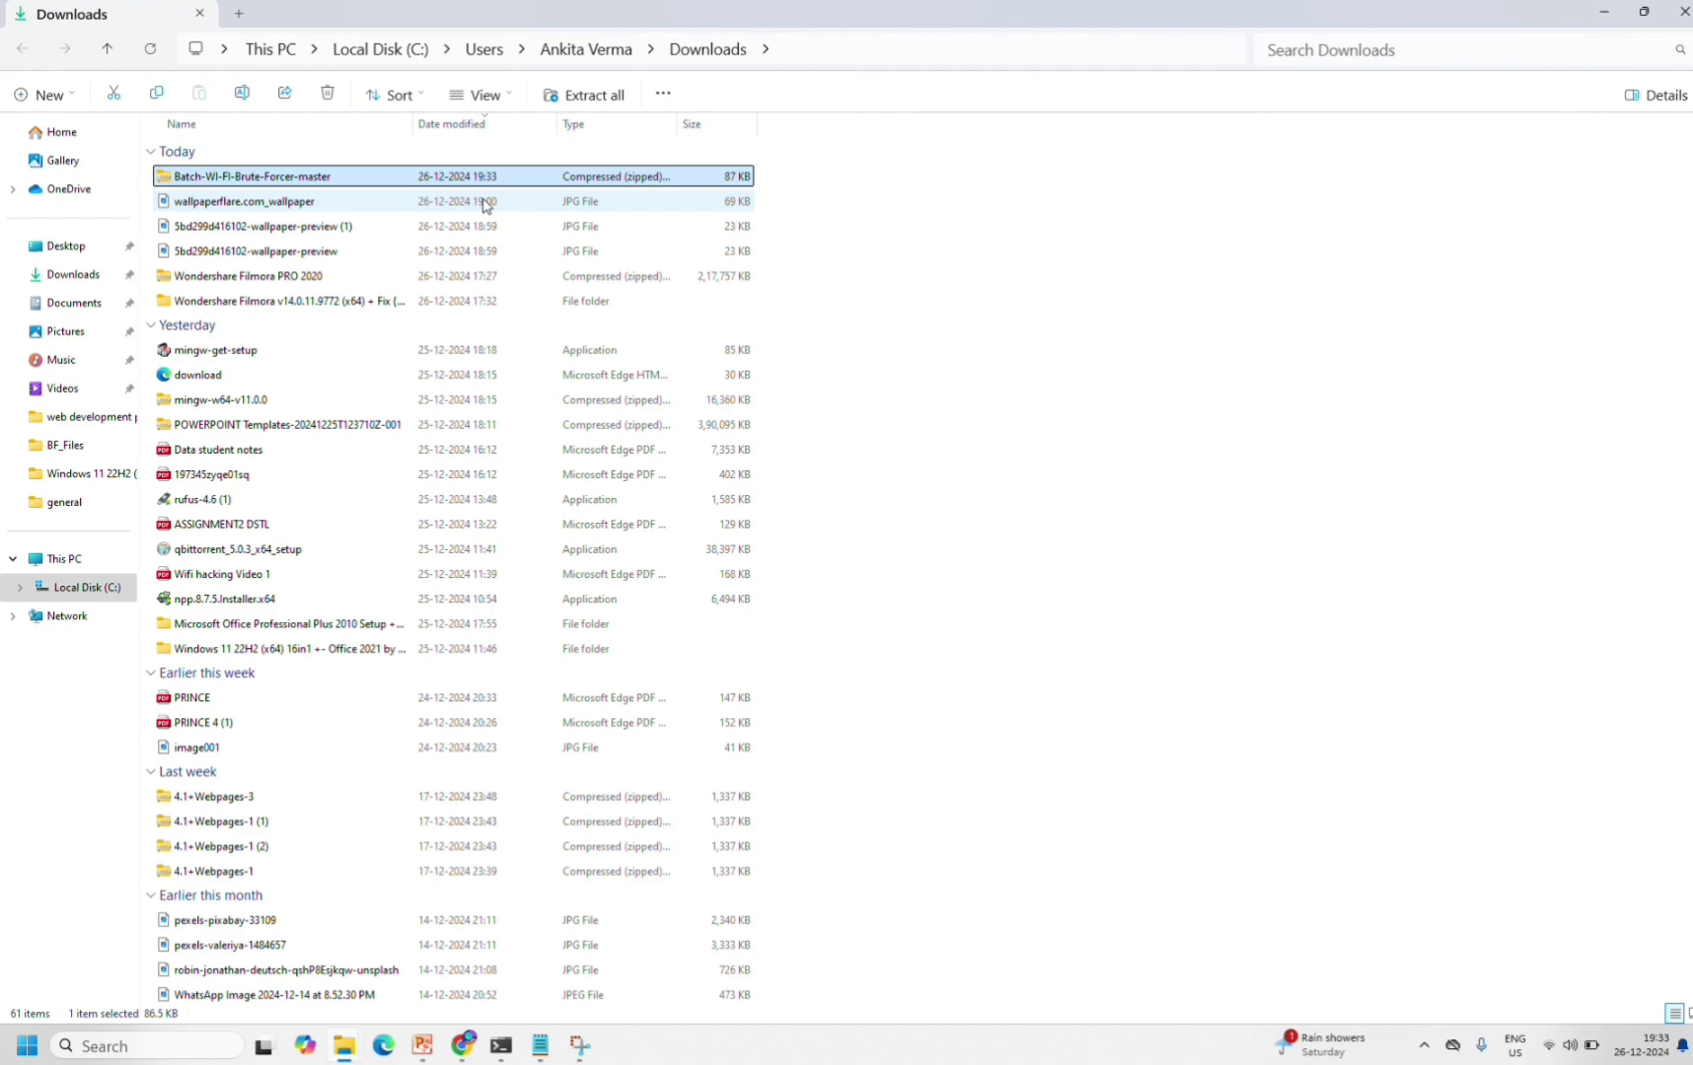
- Extract all files from the Batch-WI-FI-Brute-Forcer-master ZIP, replacing existing files
{"action": "left_click", "coordinate": [436, 151]}
{"action": "left_click", "coordinate": [426, 179]}
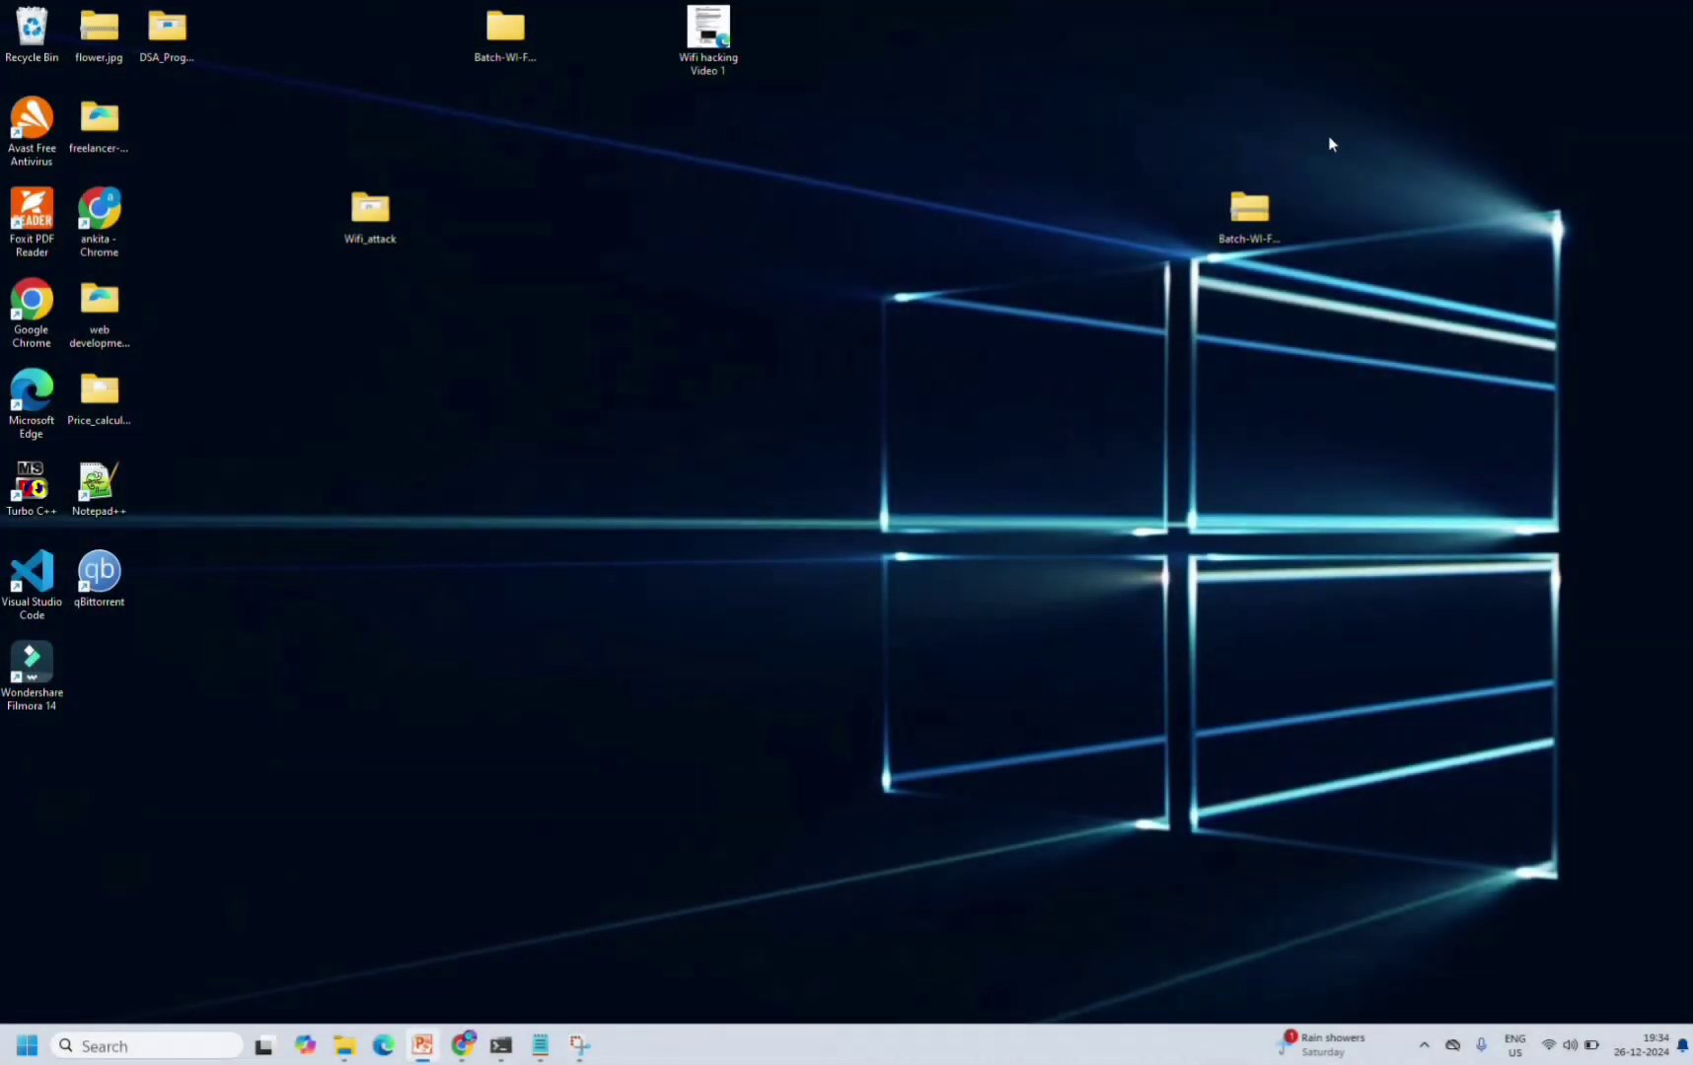
{"action": "right_click", "coordinate": [1230, 227]}
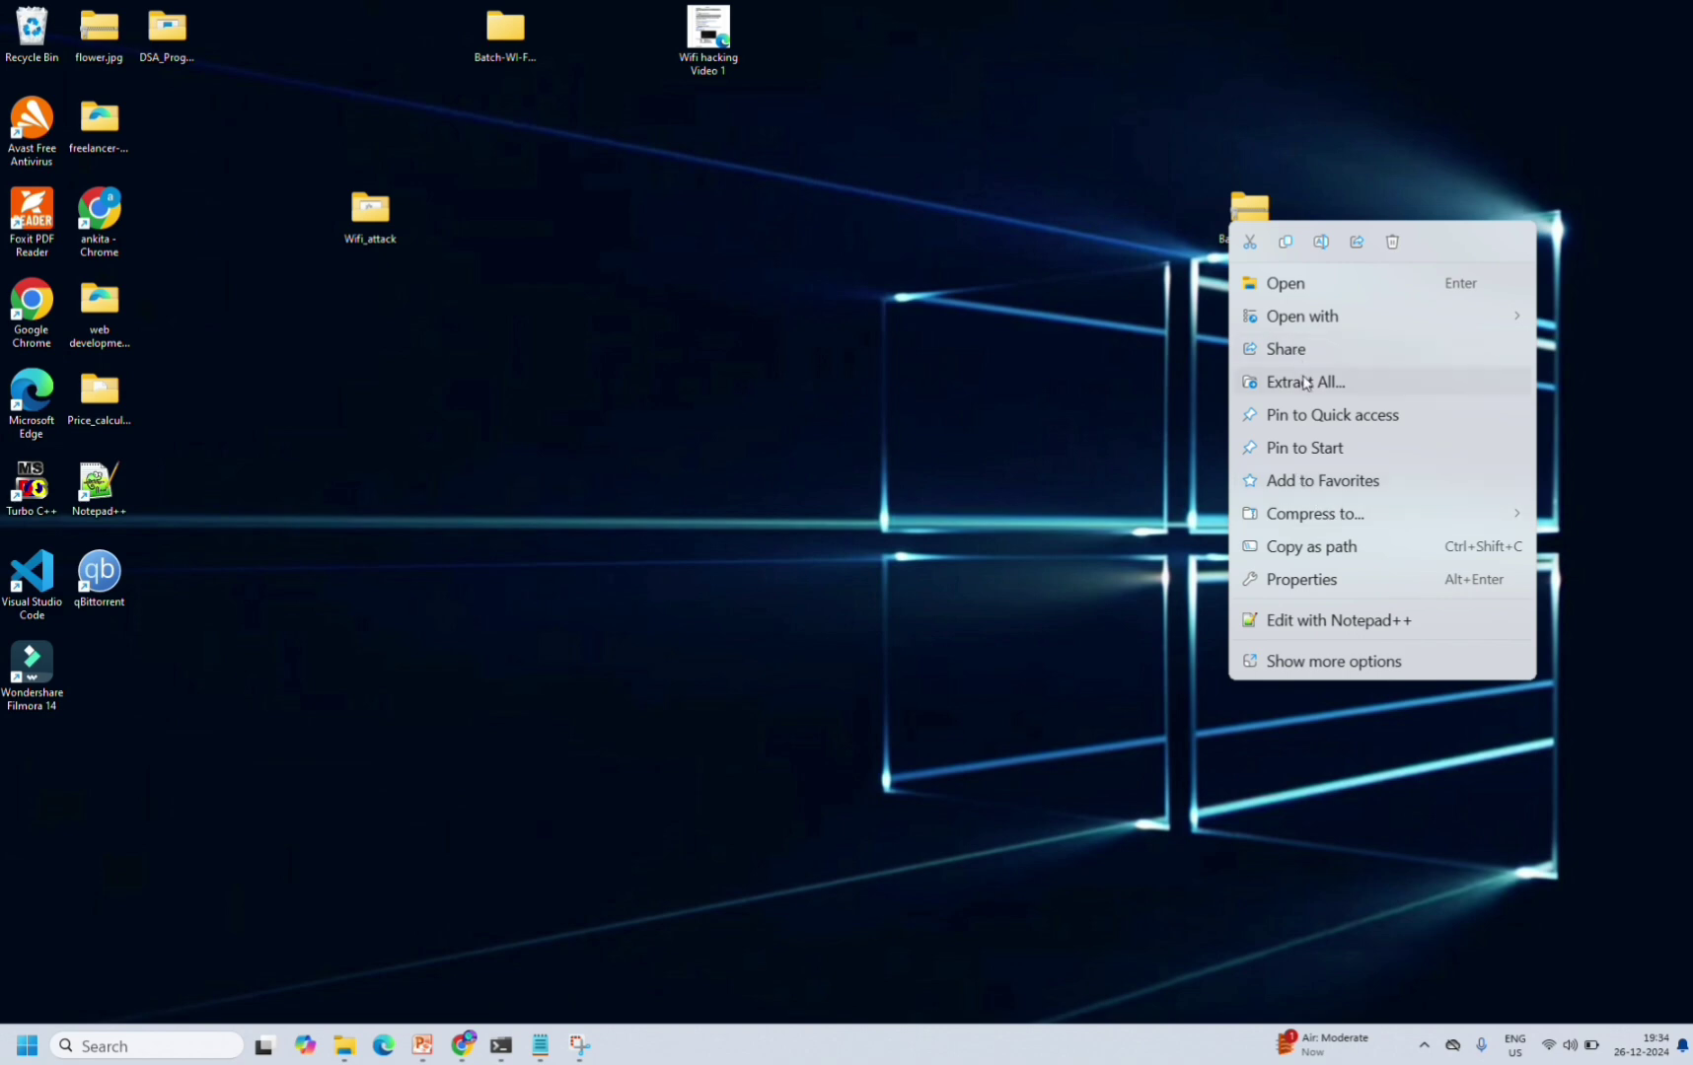
{"action": "left_click", "coordinate": [1305, 383]}
{"action": "key", "text": "Return"}
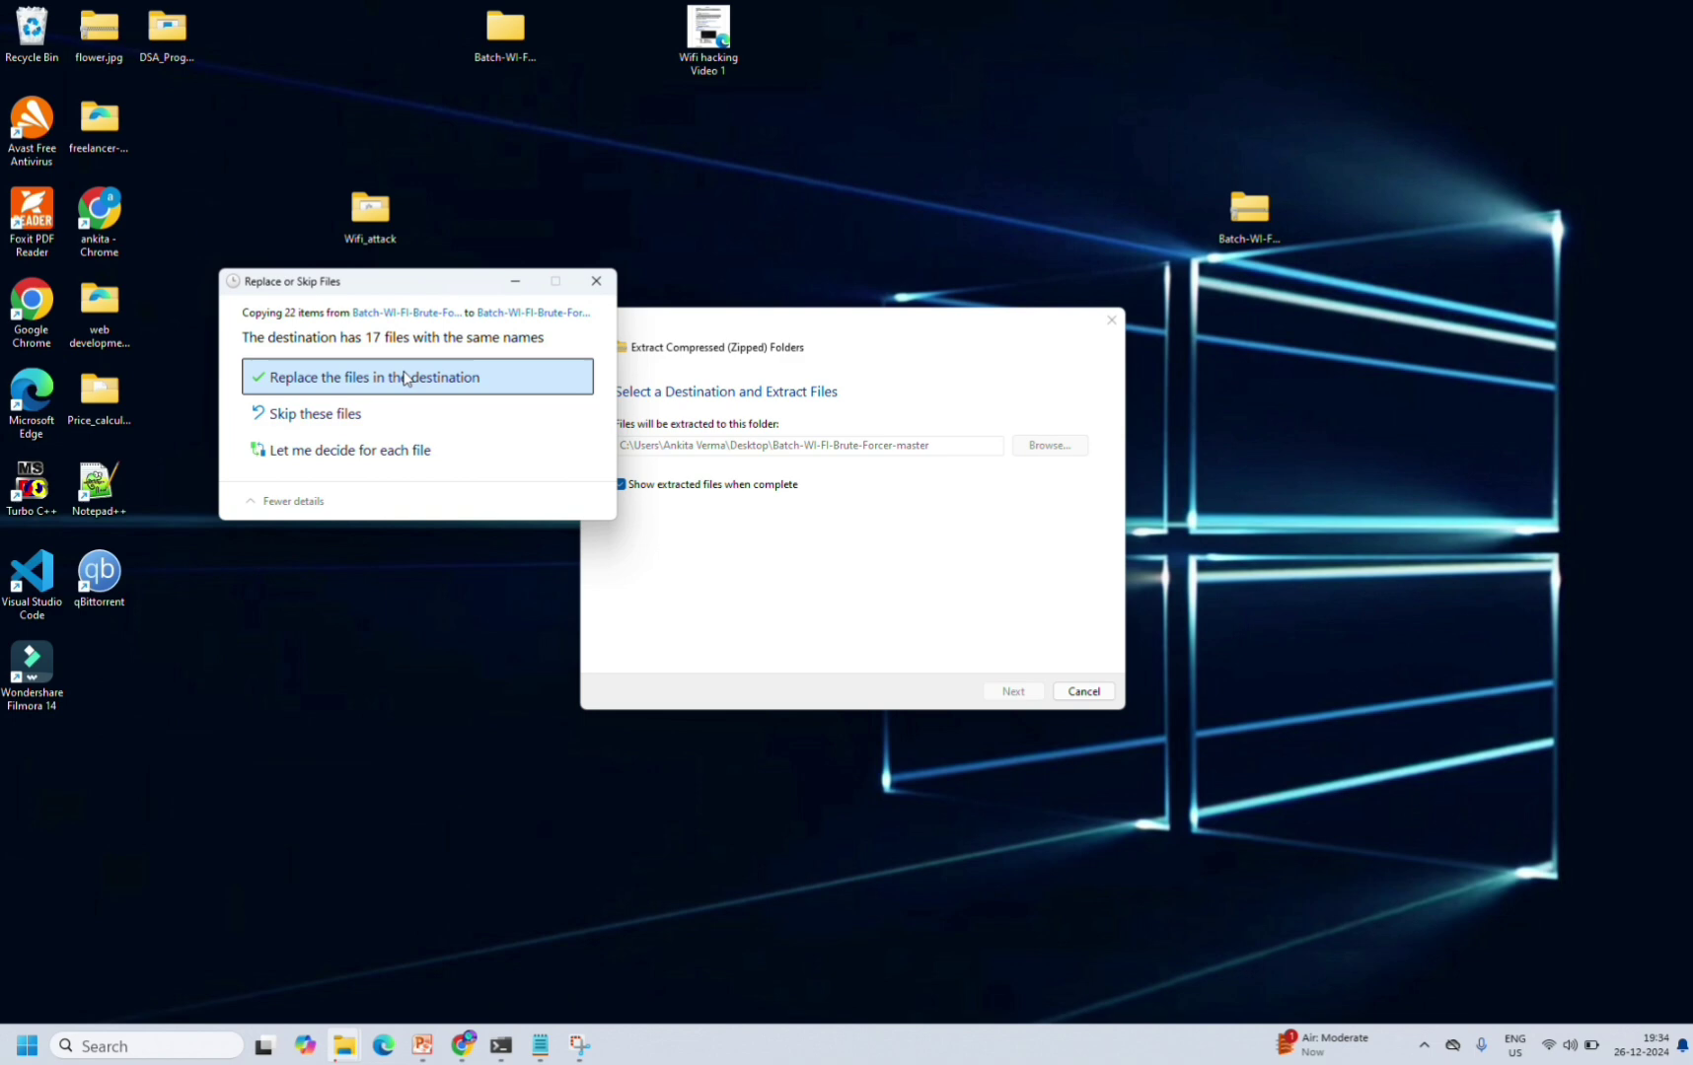
{"action": "left_click", "coordinate": [405, 380]}
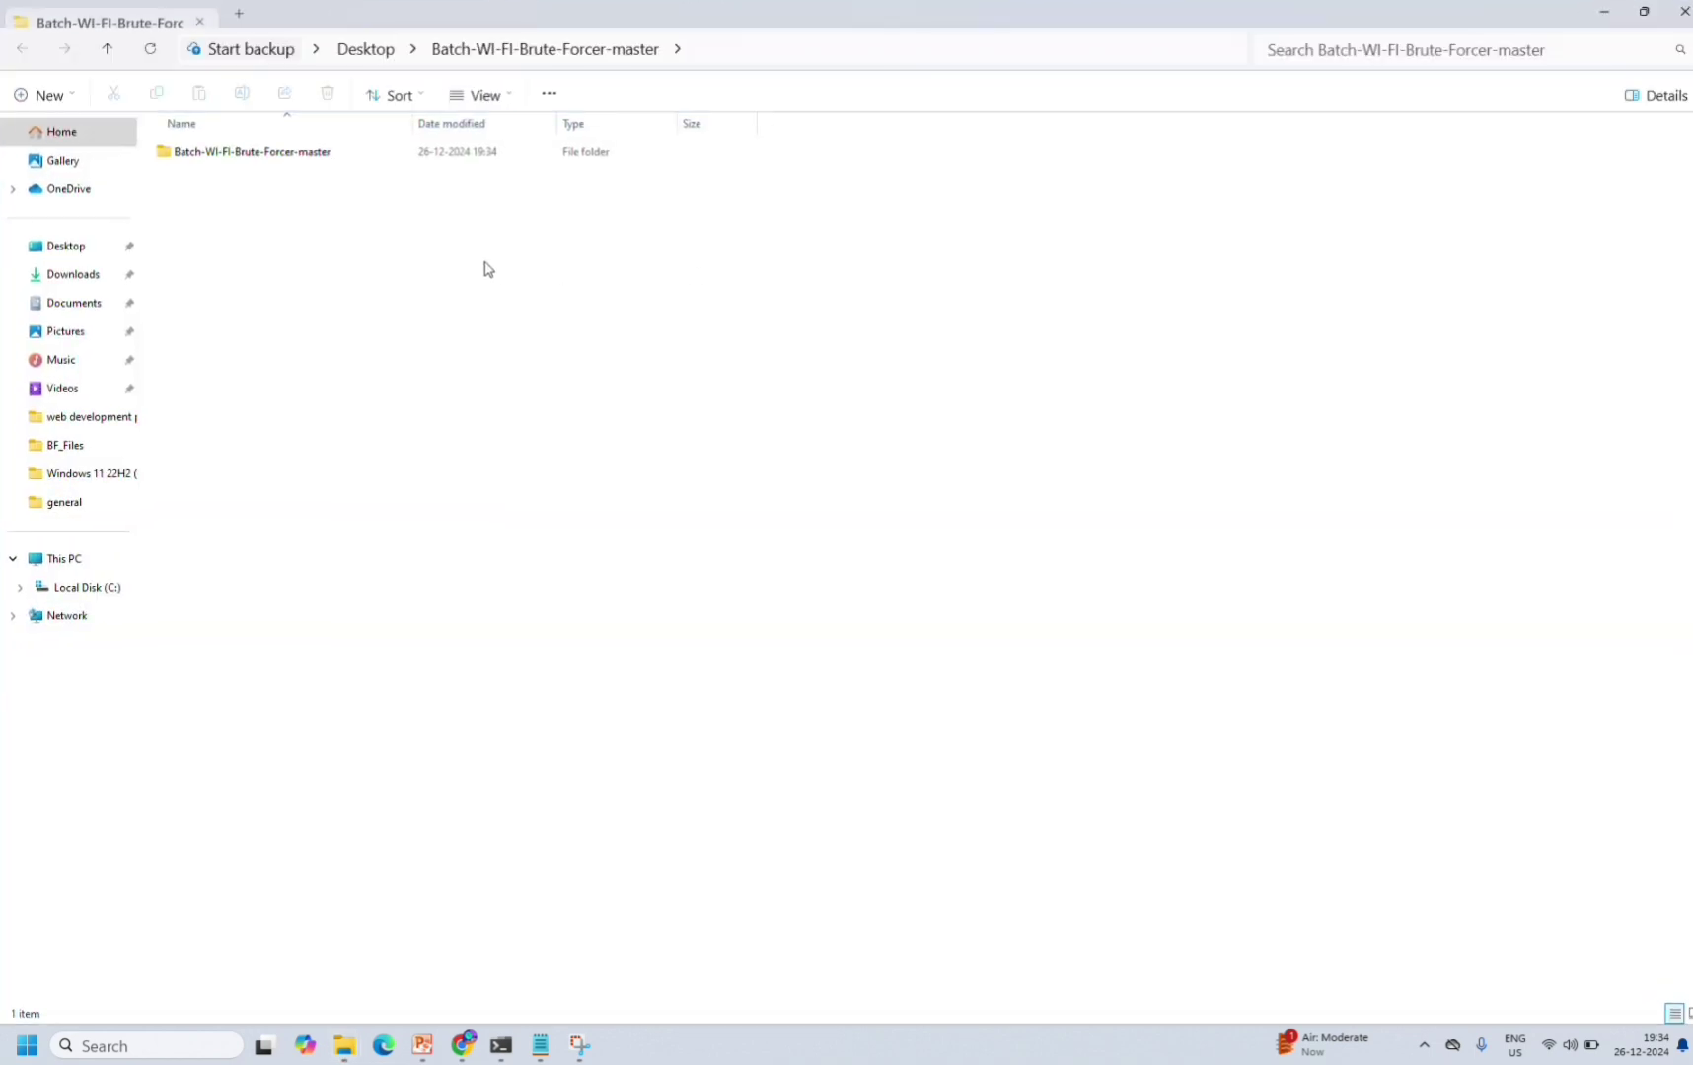
- Show large icons and open Batch-WI-FI-Brute-Forcer-master, then its Source Code folder
{"action": "key", "text": "ctrl+shift+2"}
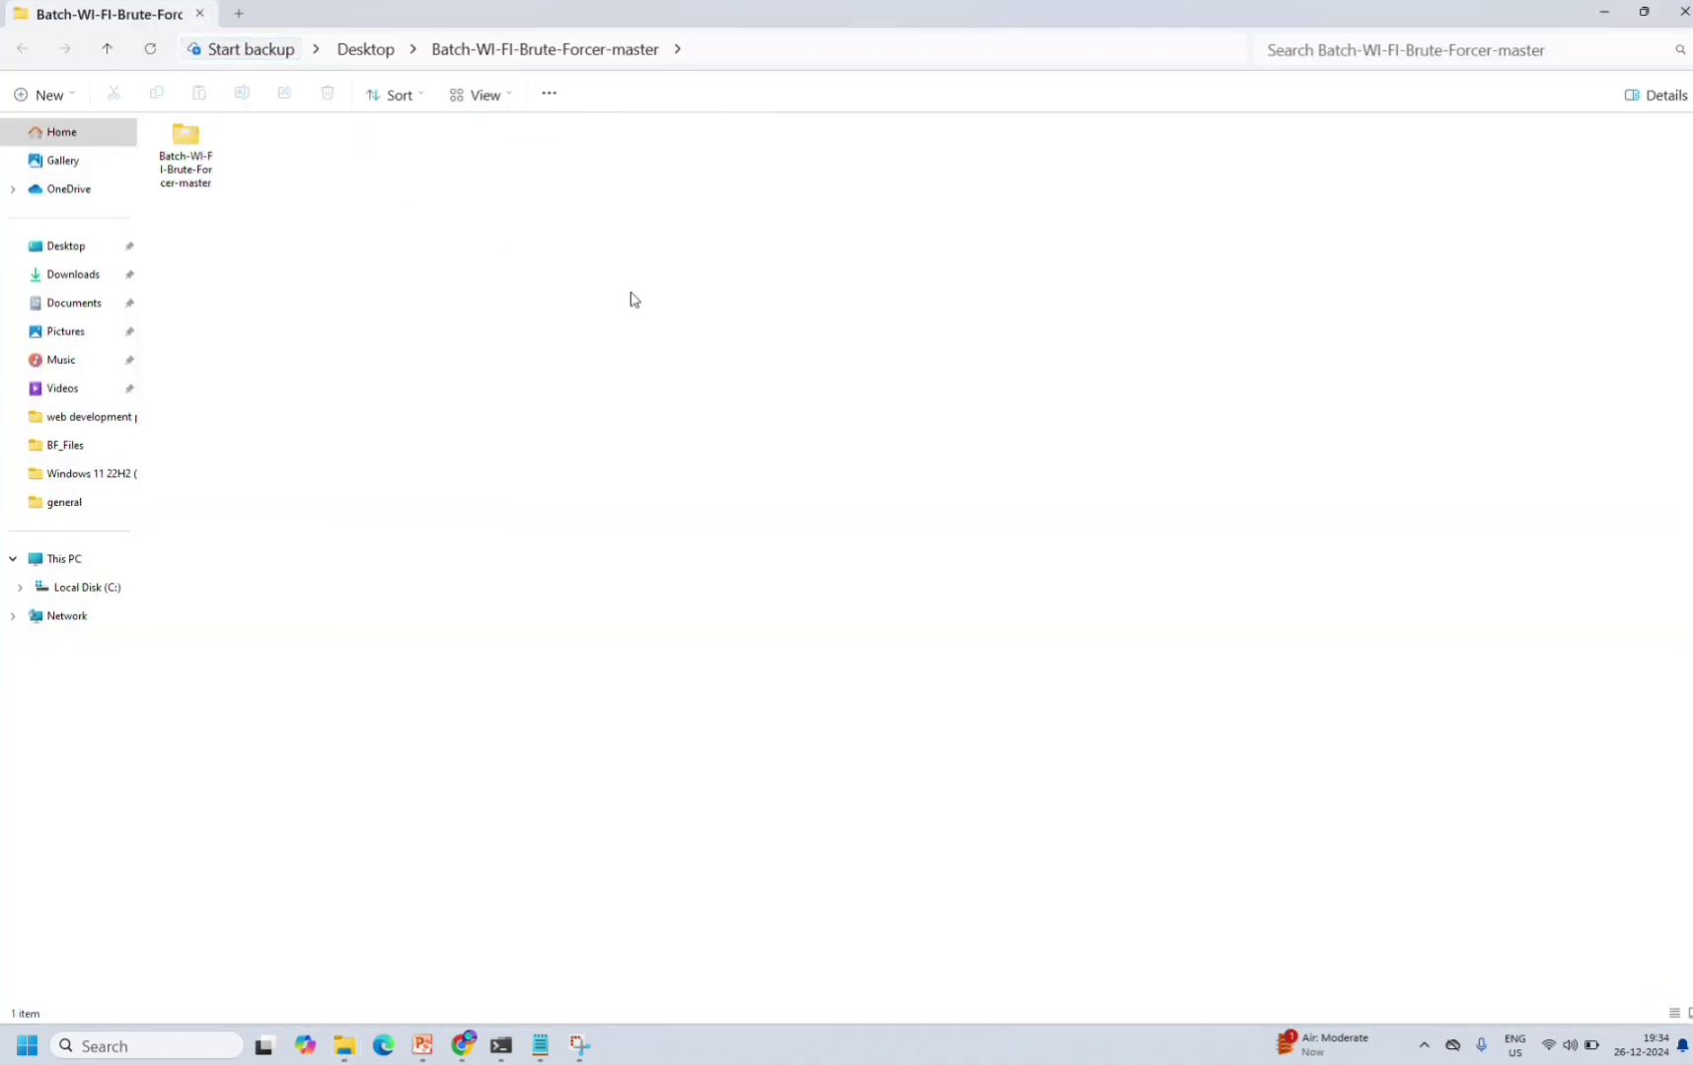
{"action": "double_click", "coordinate": [185, 154]}
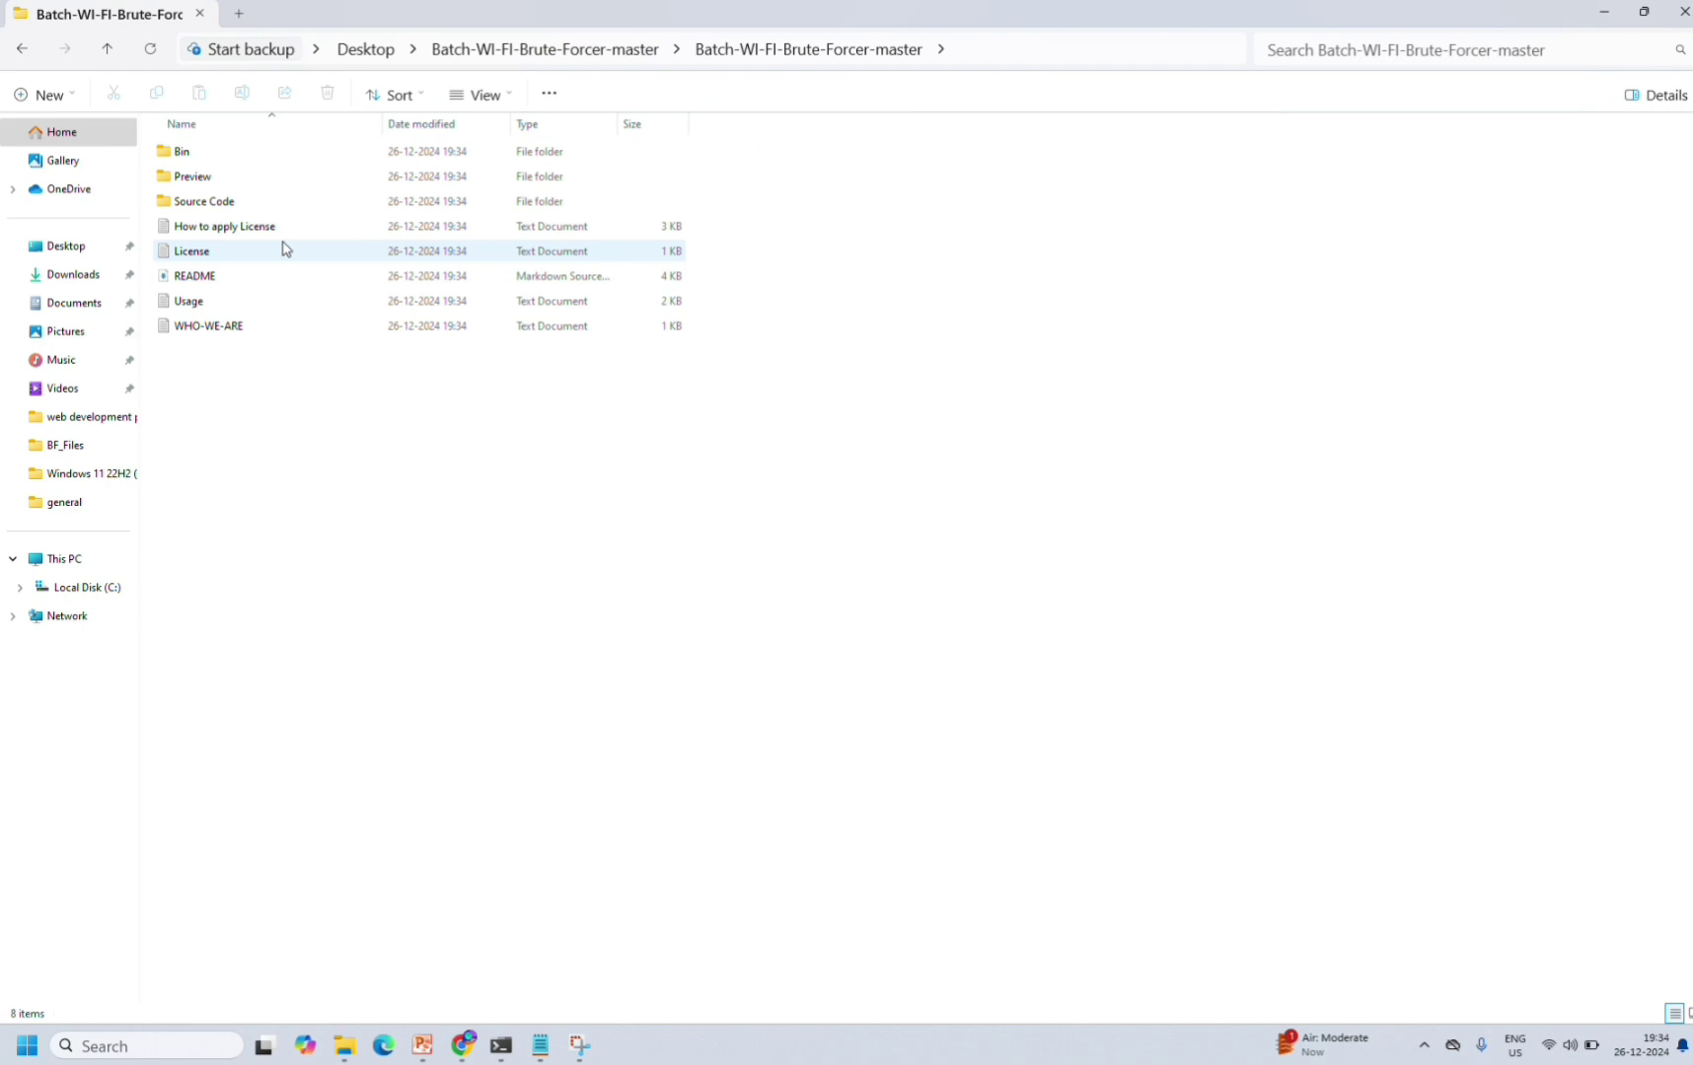
{"action": "mouse_move", "coordinate": [203, 202]}
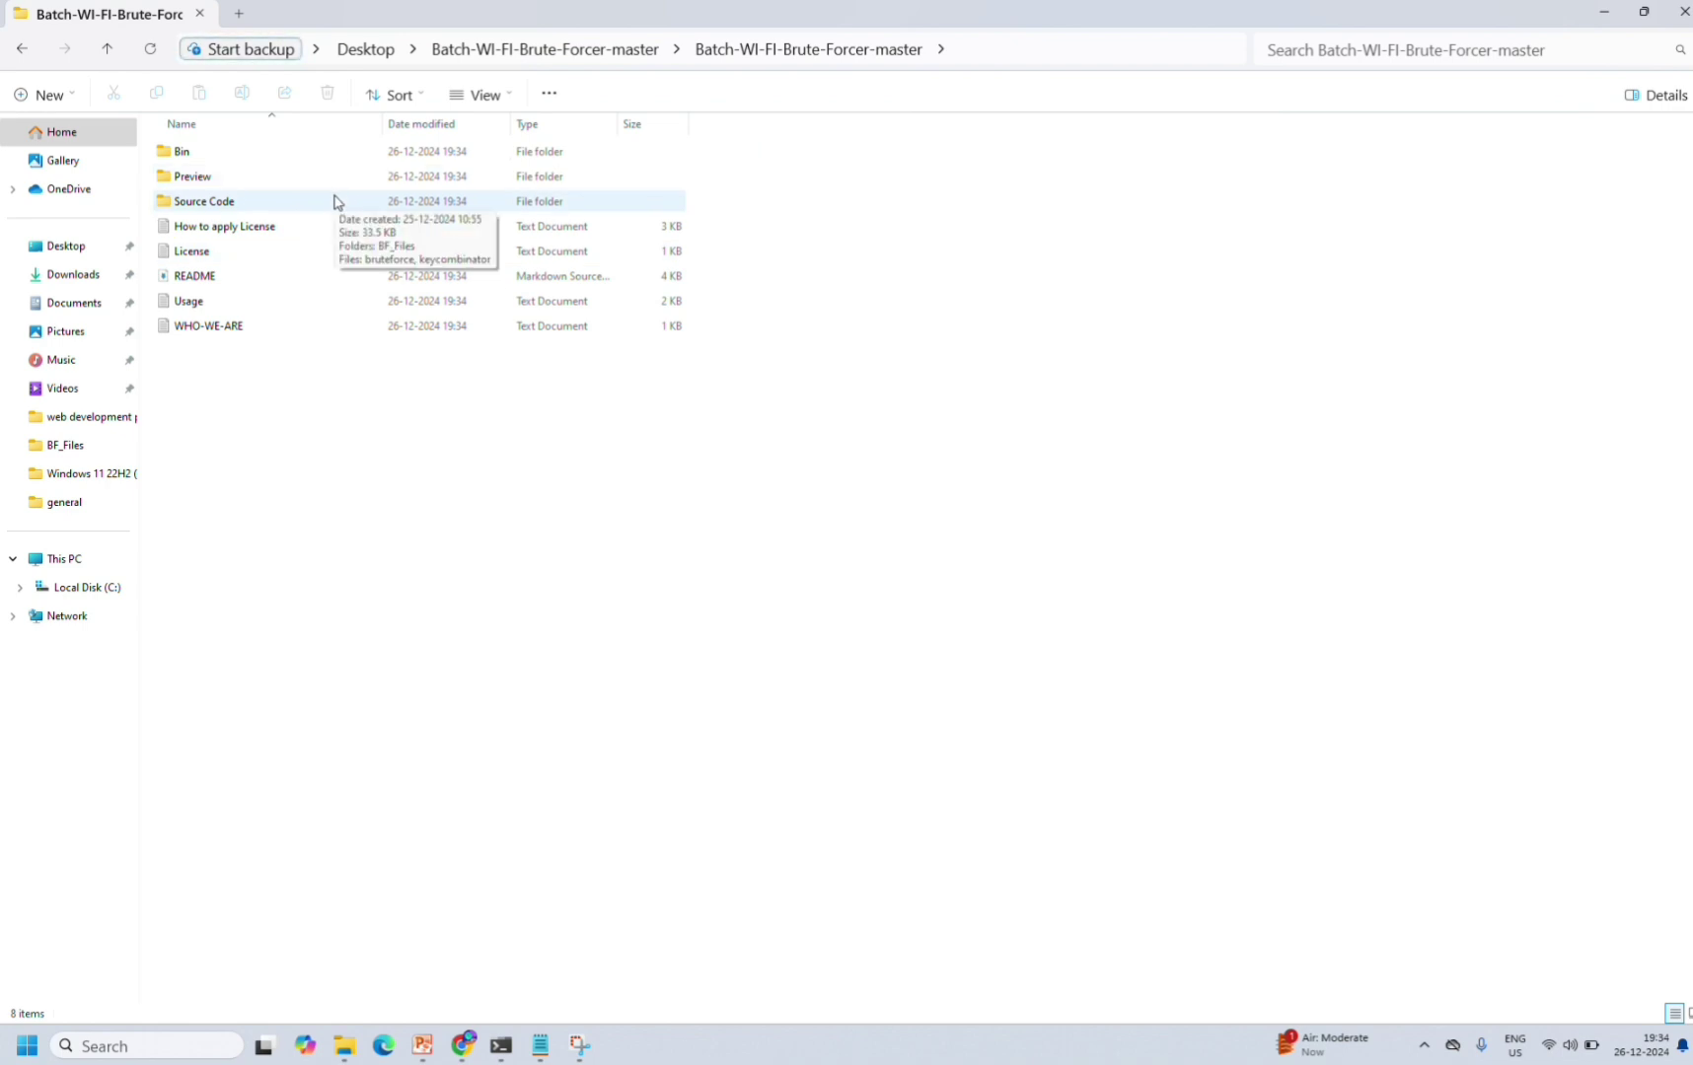
{"action": "double_click", "coordinate": [336, 201]}
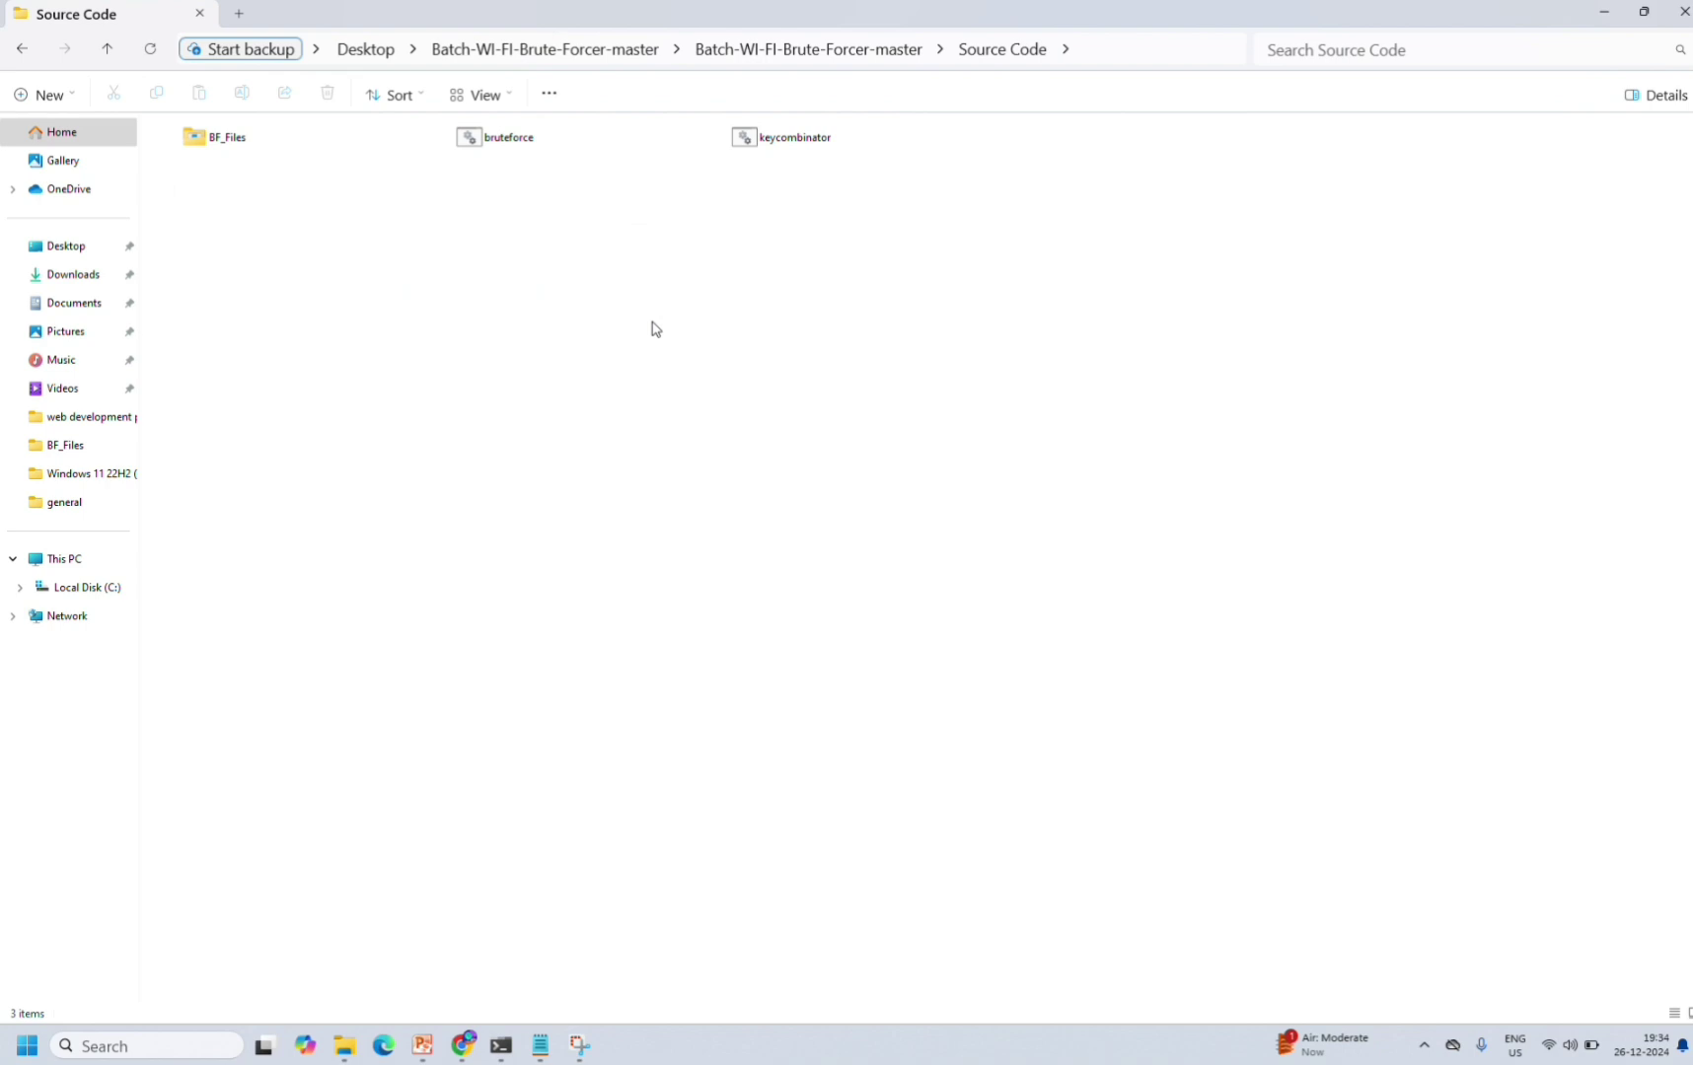
{"action": "scroll", "coordinate": [651, 328], "scroll_direction": "up", "scroll_amount": 2}
{"action": "scroll", "coordinate": [651, 327], "scroll_direction": "up", "scroll_amount": 2}
{"action": "scroll", "coordinate": [651, 327], "scroll_direction": "up", "scroll_amount": 2}
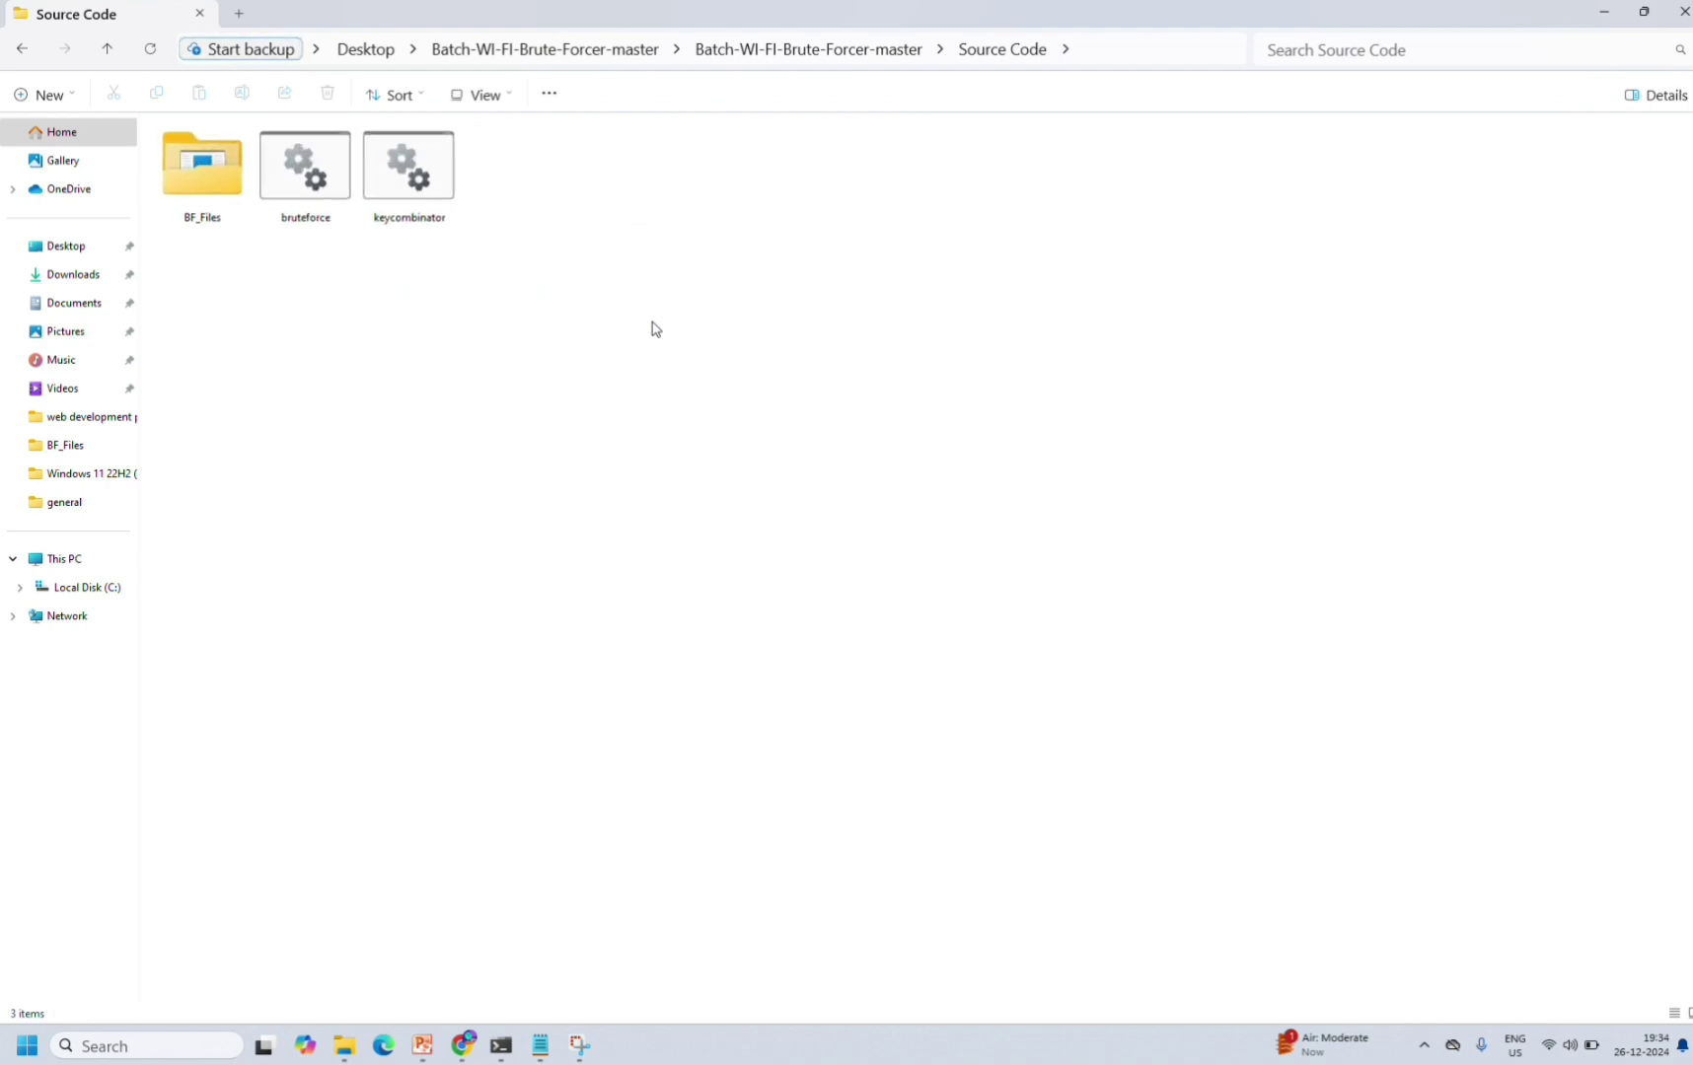
{"action": "scroll", "coordinate": [651, 327], "scroll_direction": "up", "scroll_amount": 2}
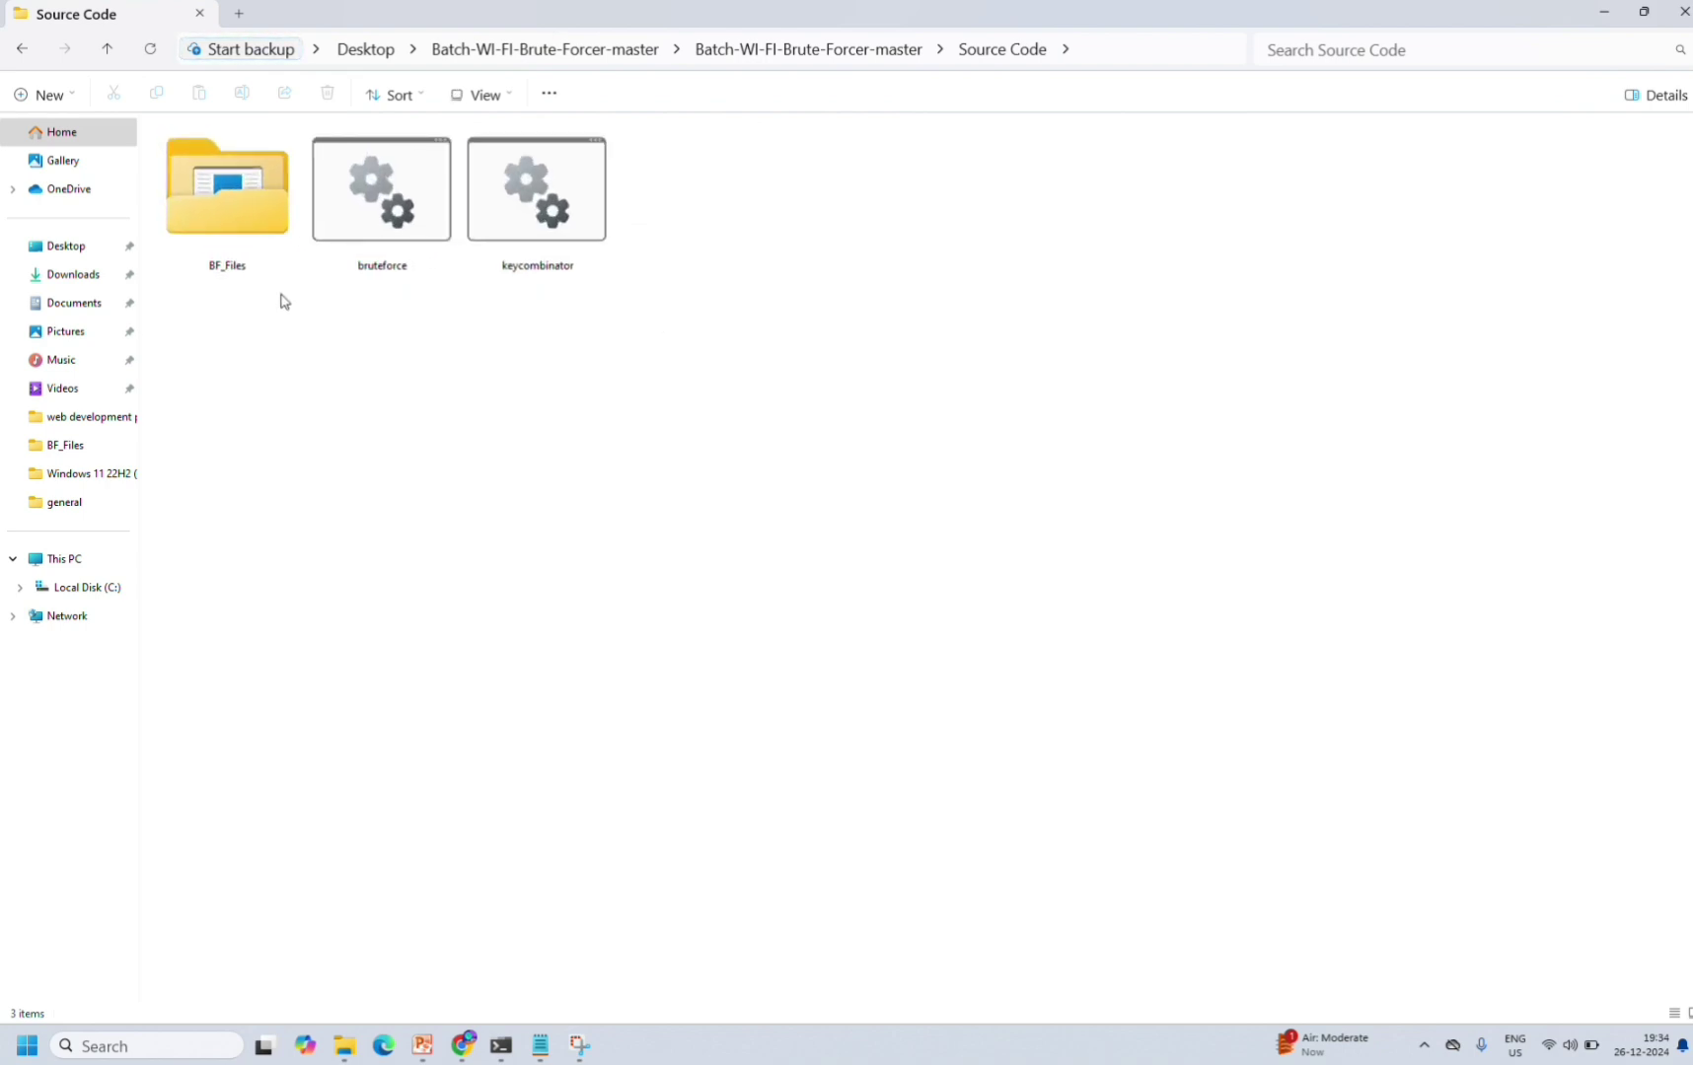
{"action": "double_click", "coordinate": [222, 199]}
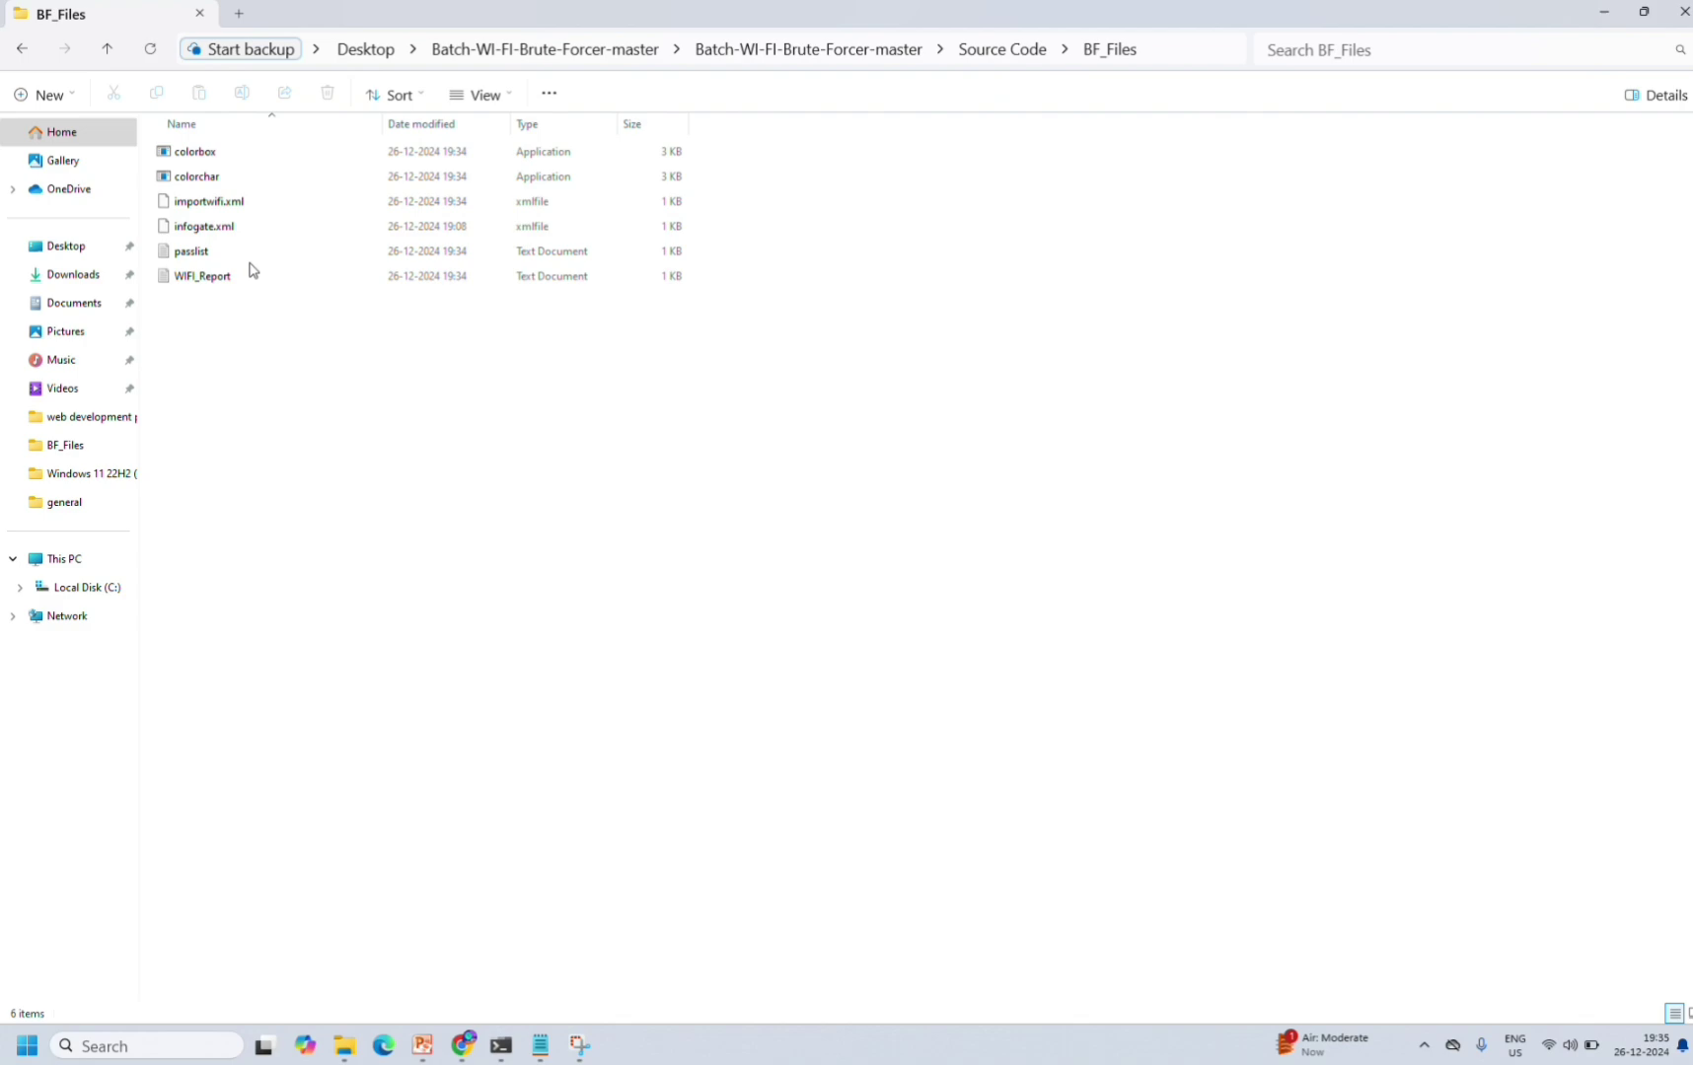
{"action": "double_click", "coordinate": [248, 252]}
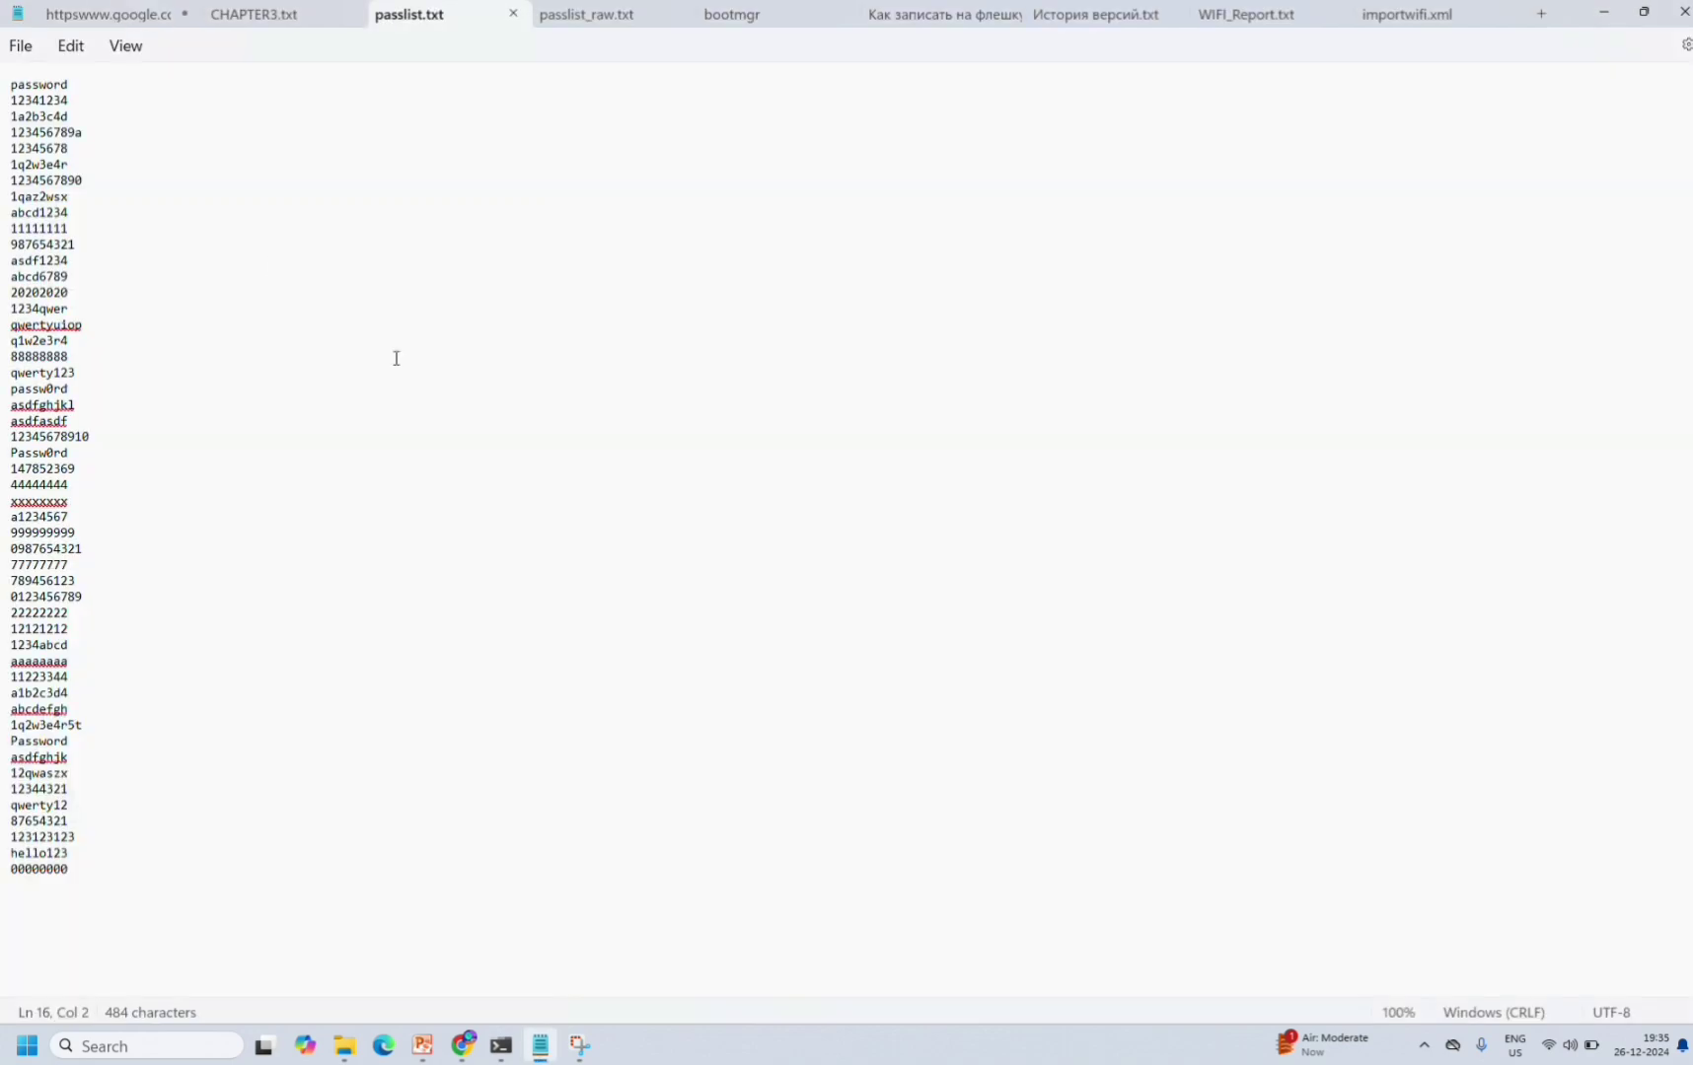
{"action": "key", "text": "ctrl+plus"}
{"action": "key", "text": "ctrl+plus"}
{"action": "key", "text": "ctrl+plus"}
{"action": "key", "text": "ctrl+plus"}
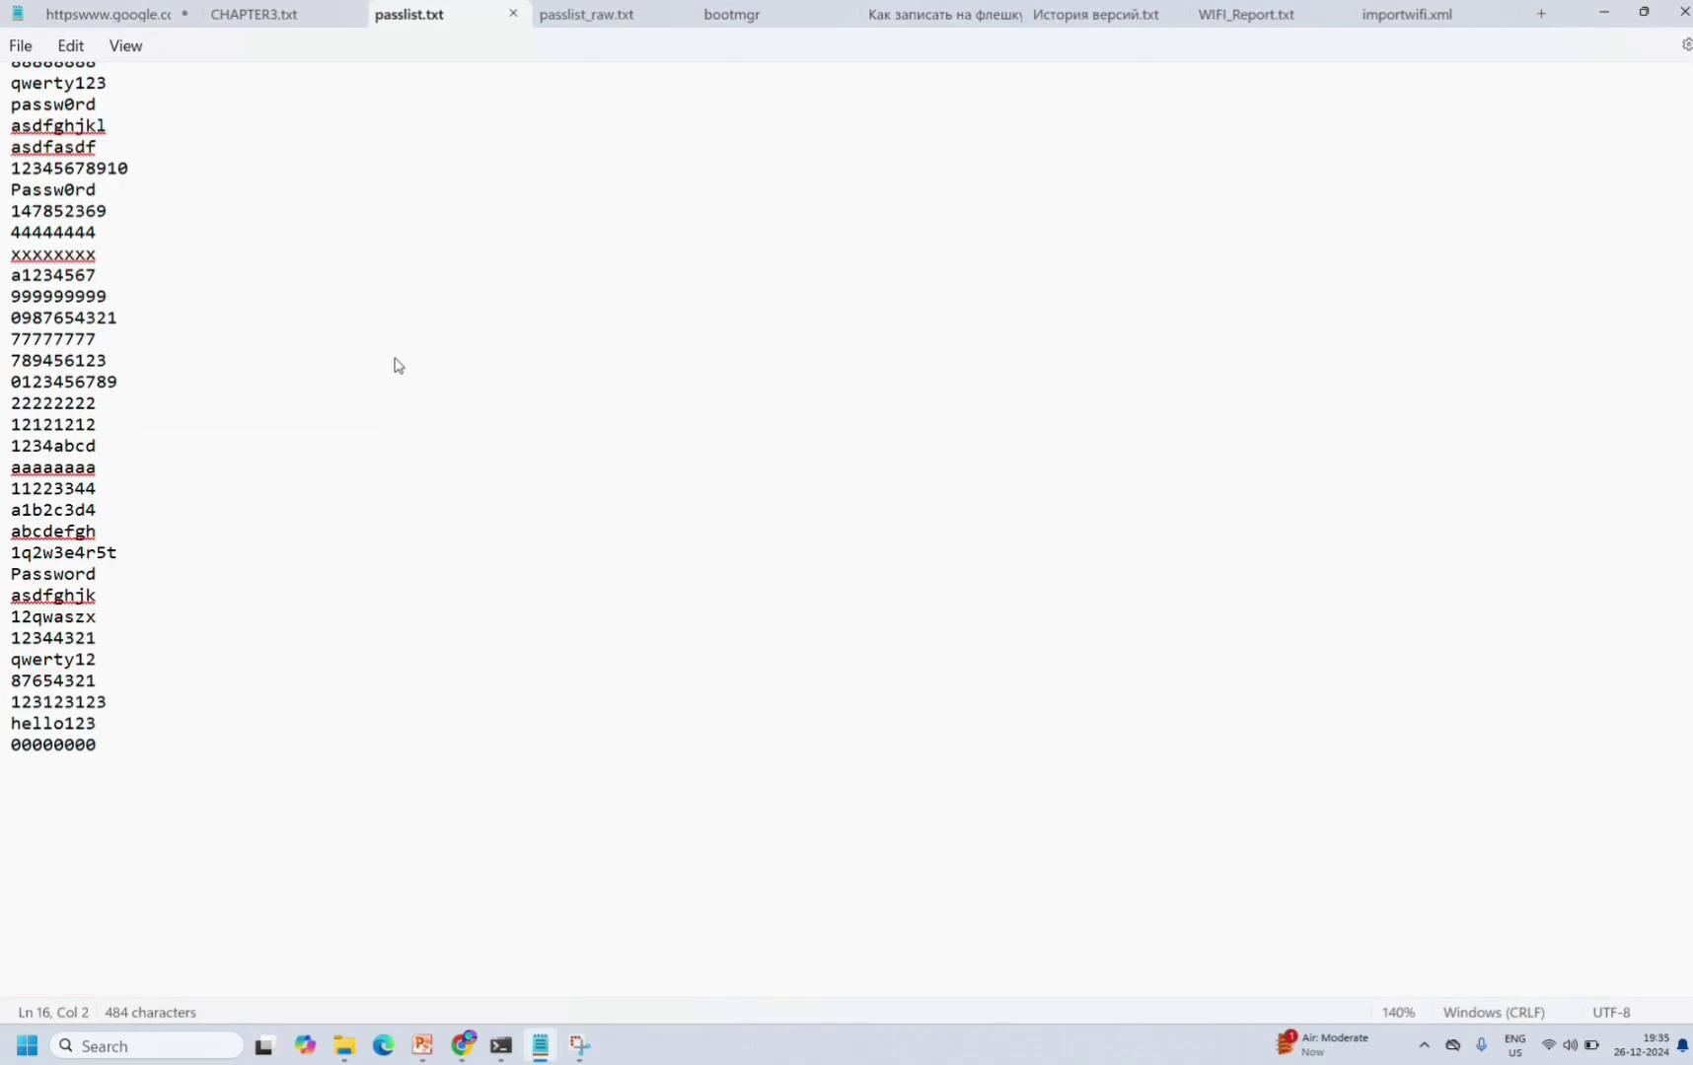
{"action": "scroll", "coordinate": [397, 365], "scroll_direction": "up", "scroll_amount": 5}
{"action": "left_click", "coordinate": [1680, 12]}
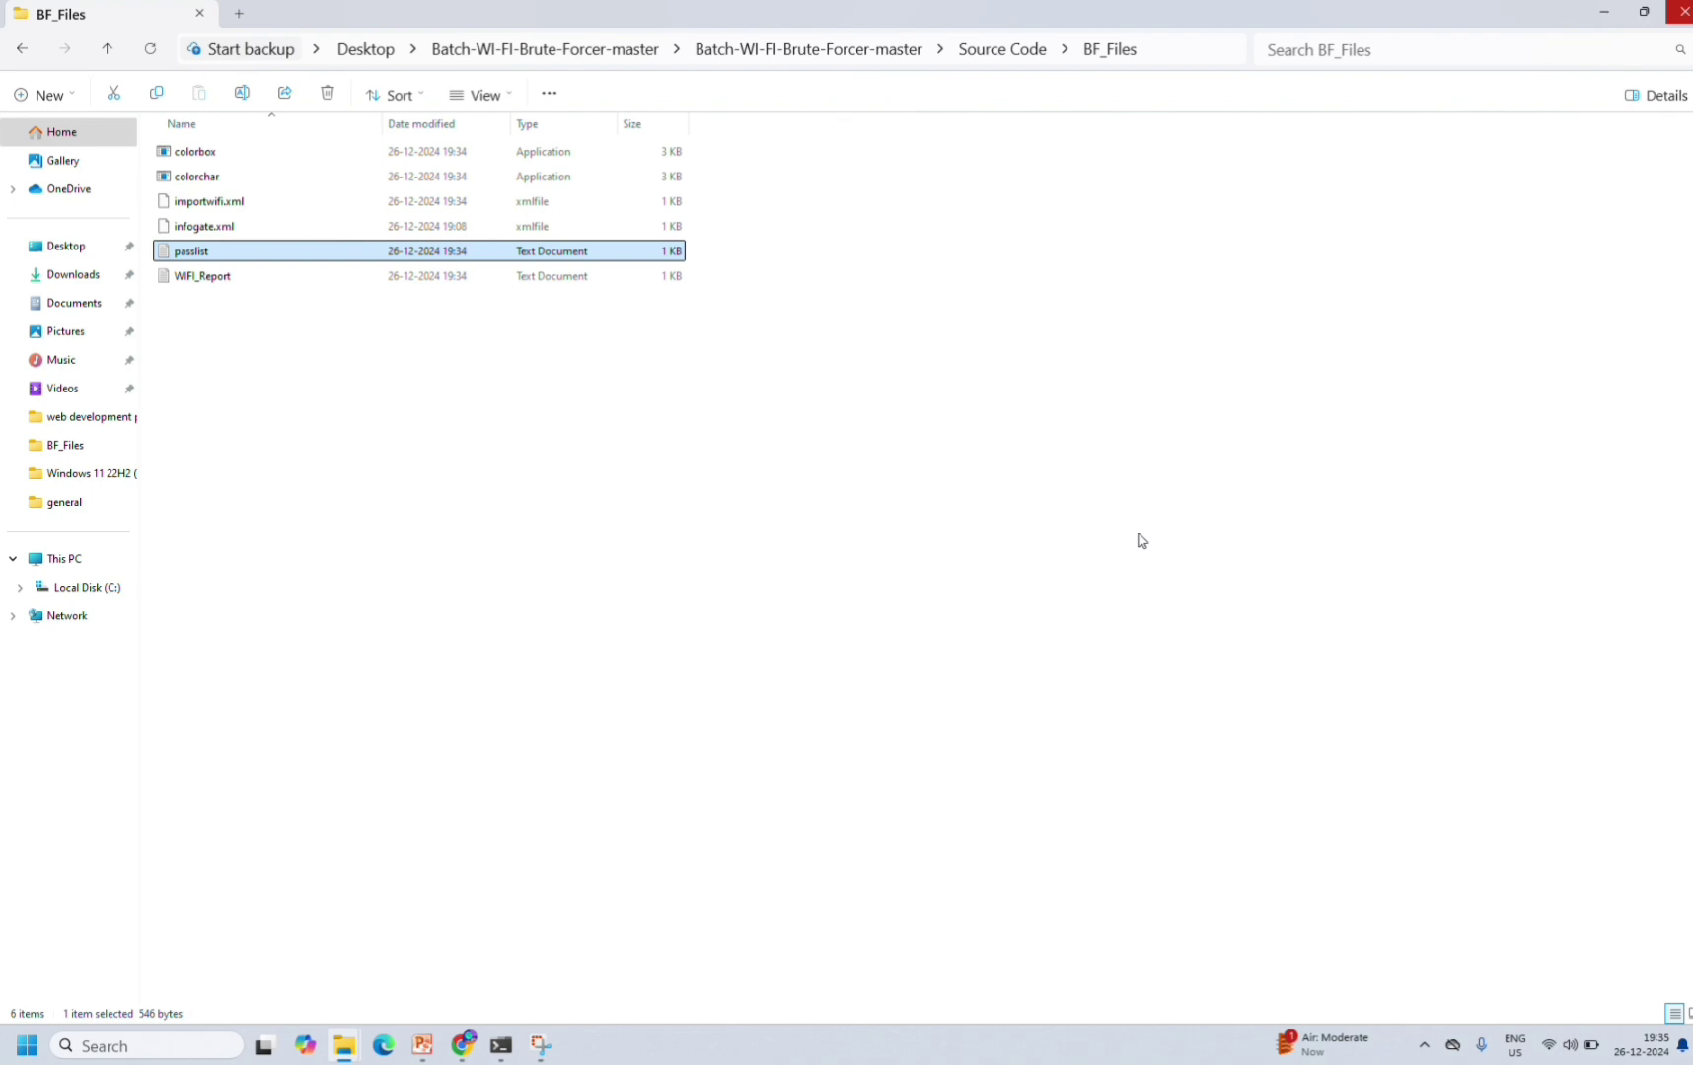
{"action": "key", "text": "alt+Up"}
- Open the bruteforce script via SmartScreen's Run anyway and maximize the terminal window
{"action": "left_click", "coordinate": [418, 202]}
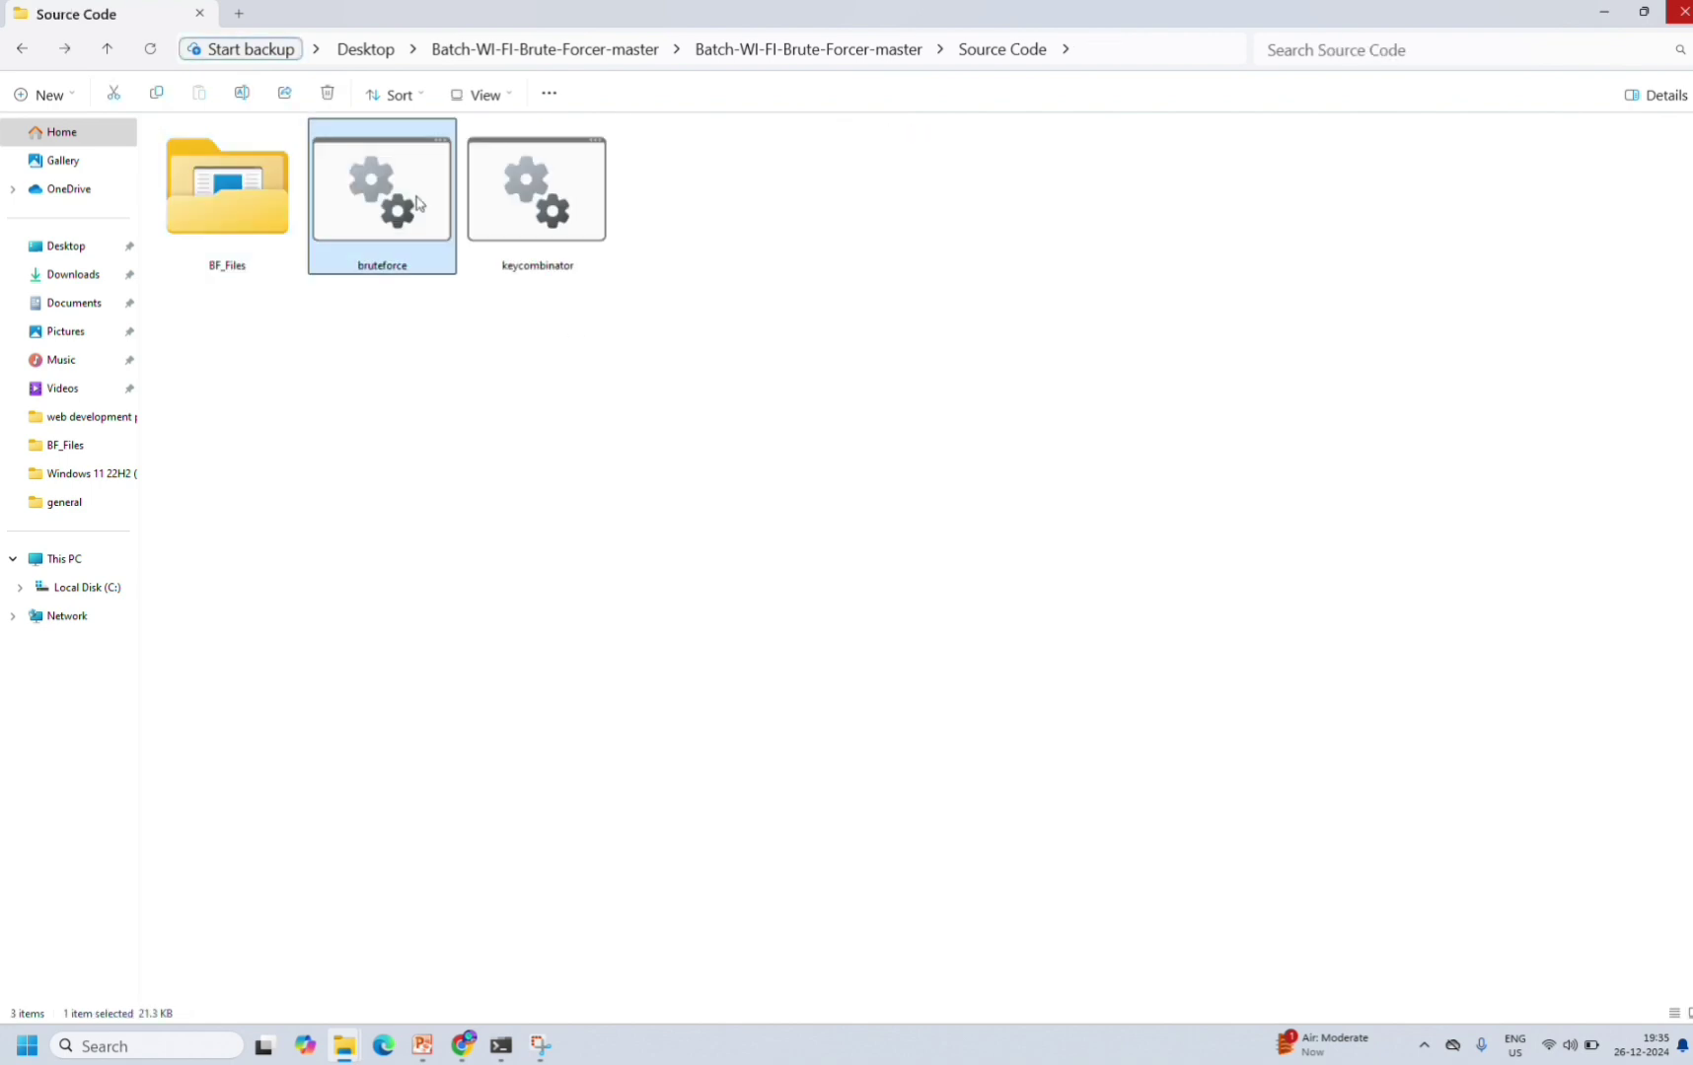
{"action": "right_click", "coordinate": [418, 202]}
{"action": "mouse_move", "coordinate": [502, 390]}
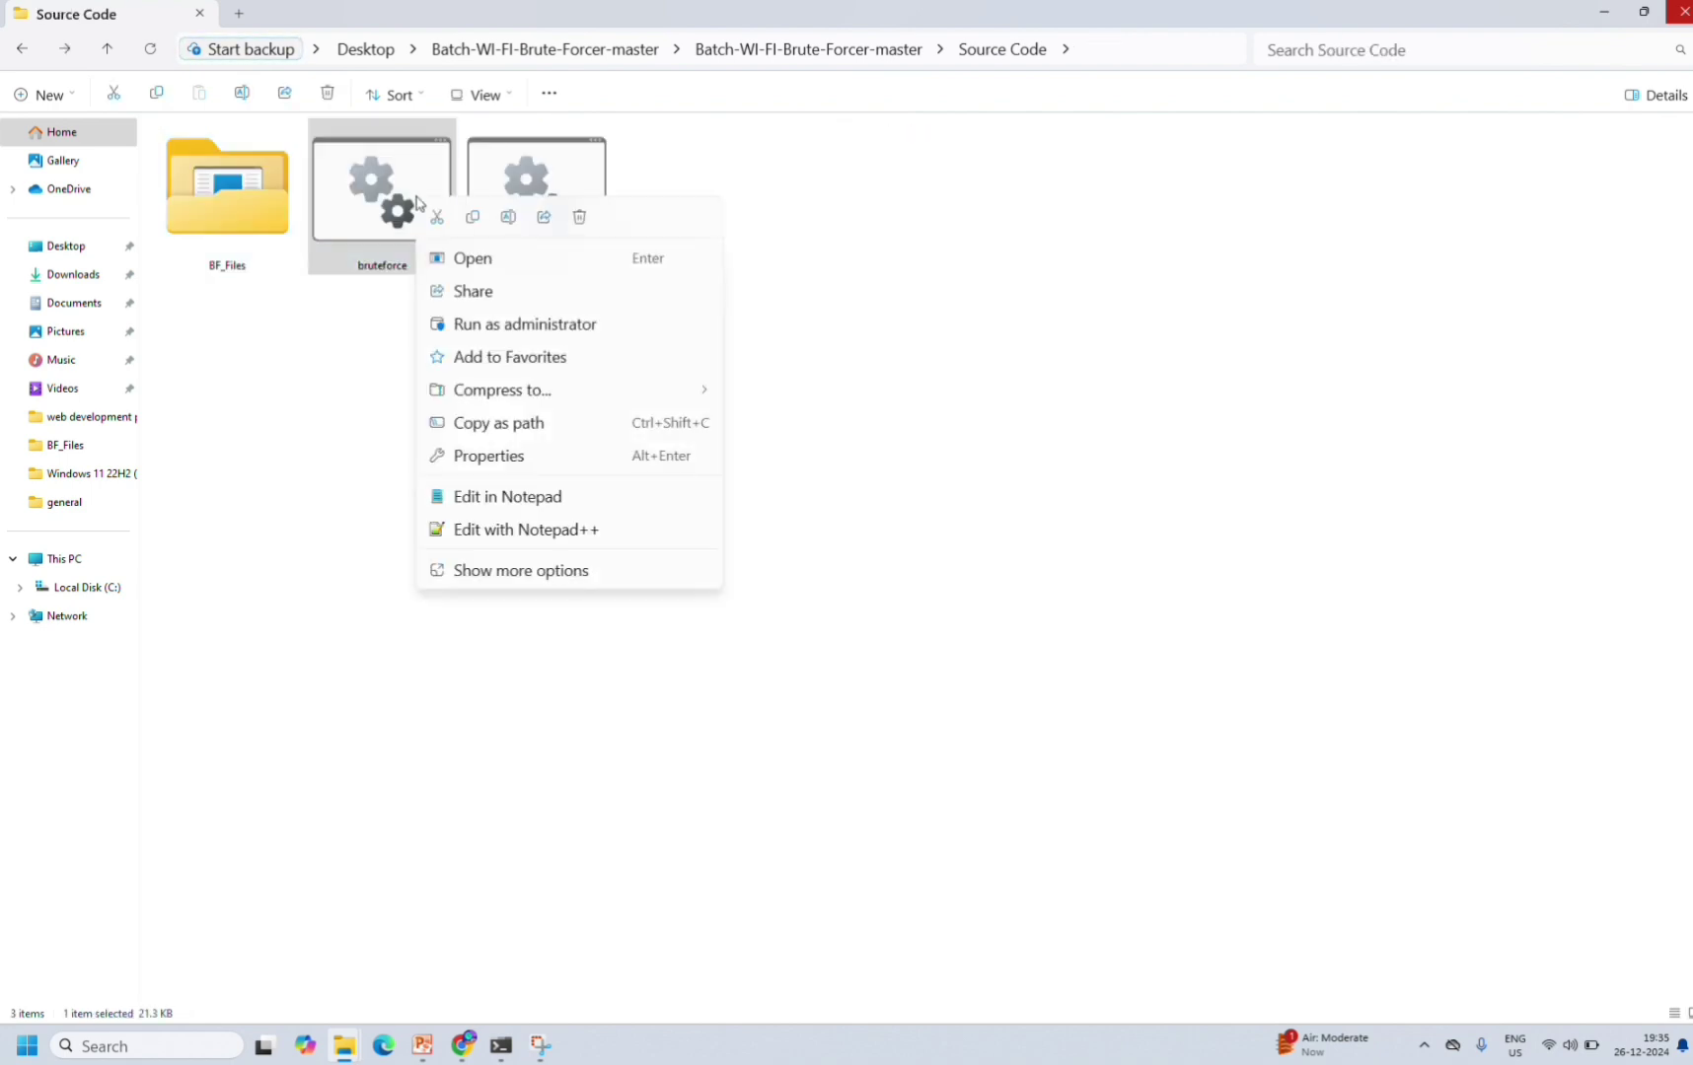
{"action": "left_click", "coordinate": [473, 257]}
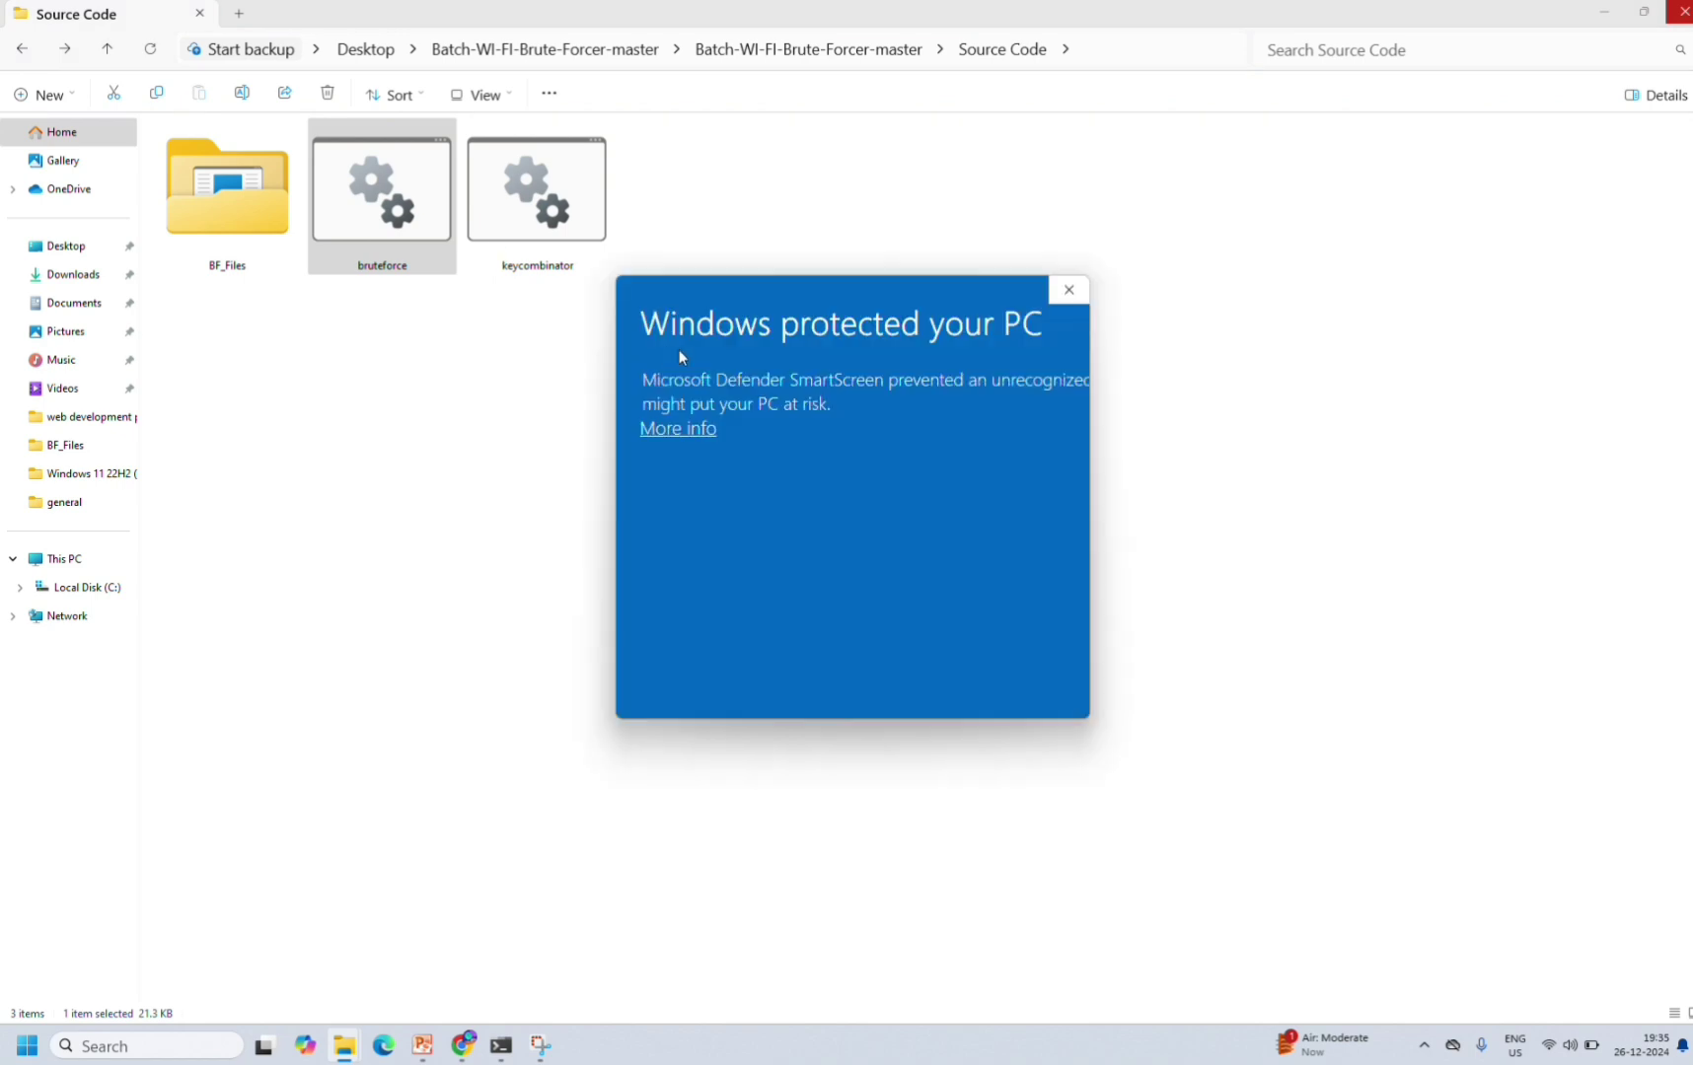
{"action": "left_click", "coordinate": [683, 431]}
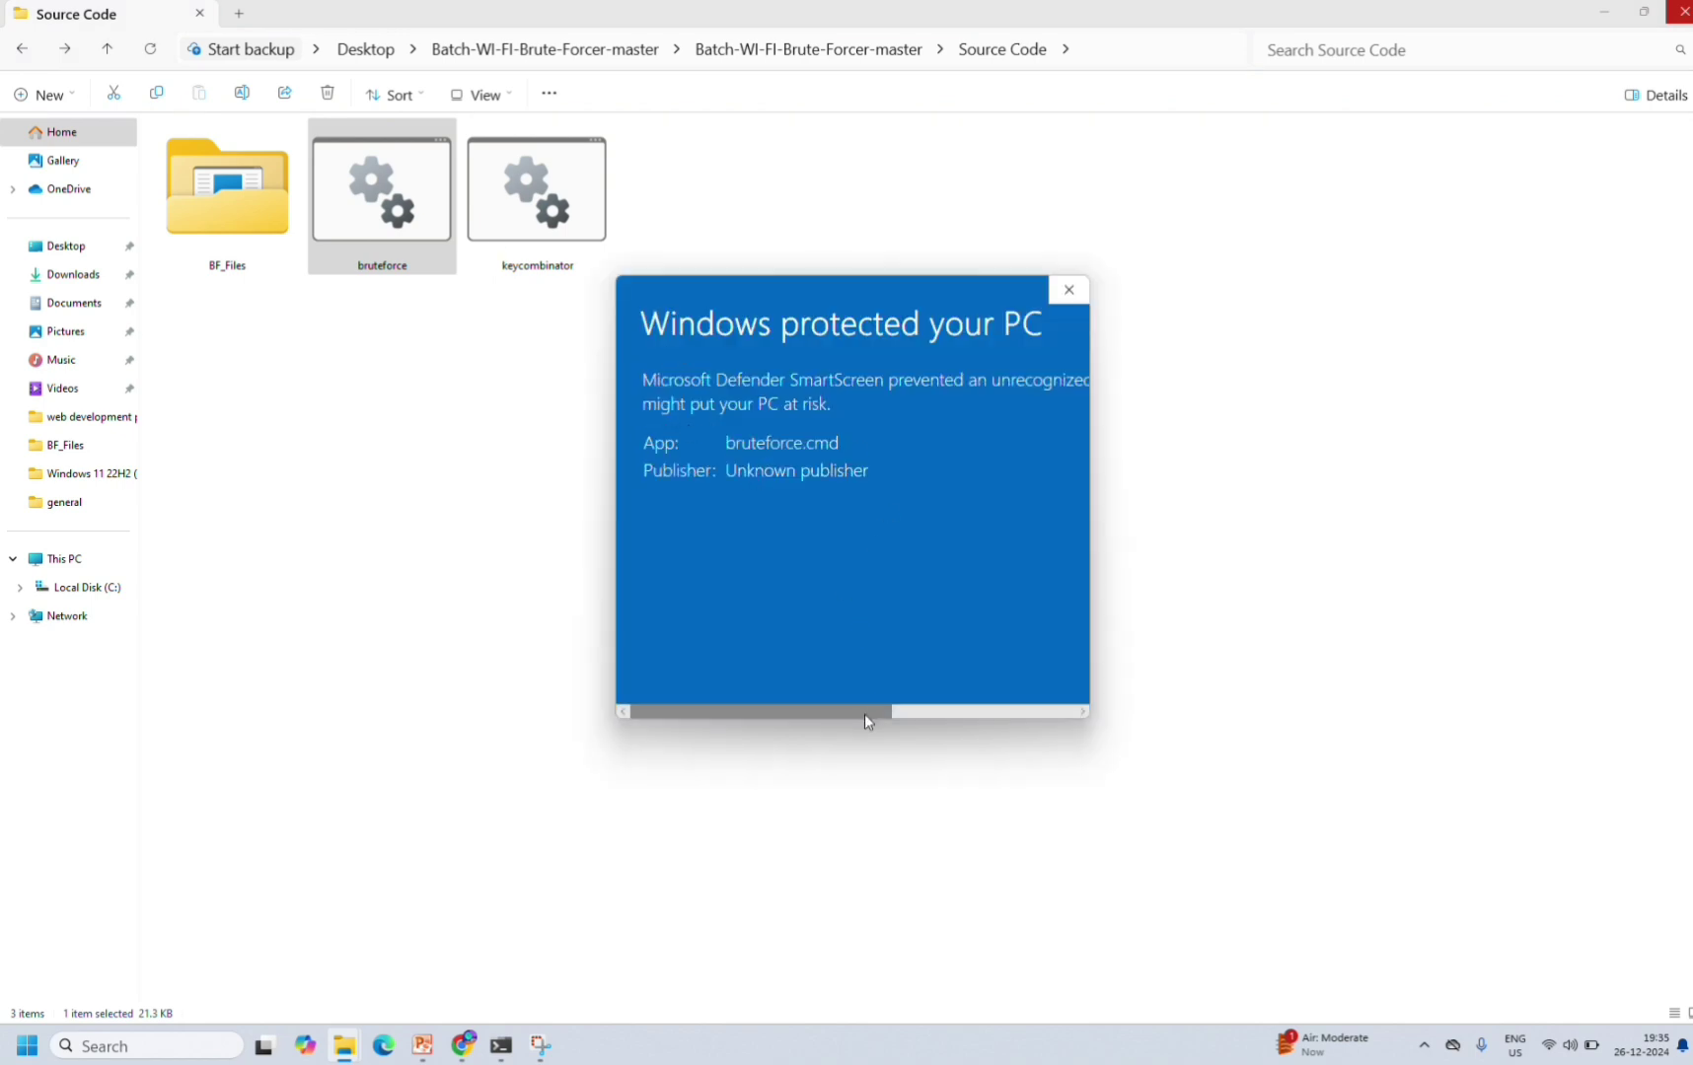
{"action": "left_click_drag", "start_coordinate": [864, 714], "coordinate": [1124, 724]}
{"action": "left_click", "coordinate": [877, 541]}
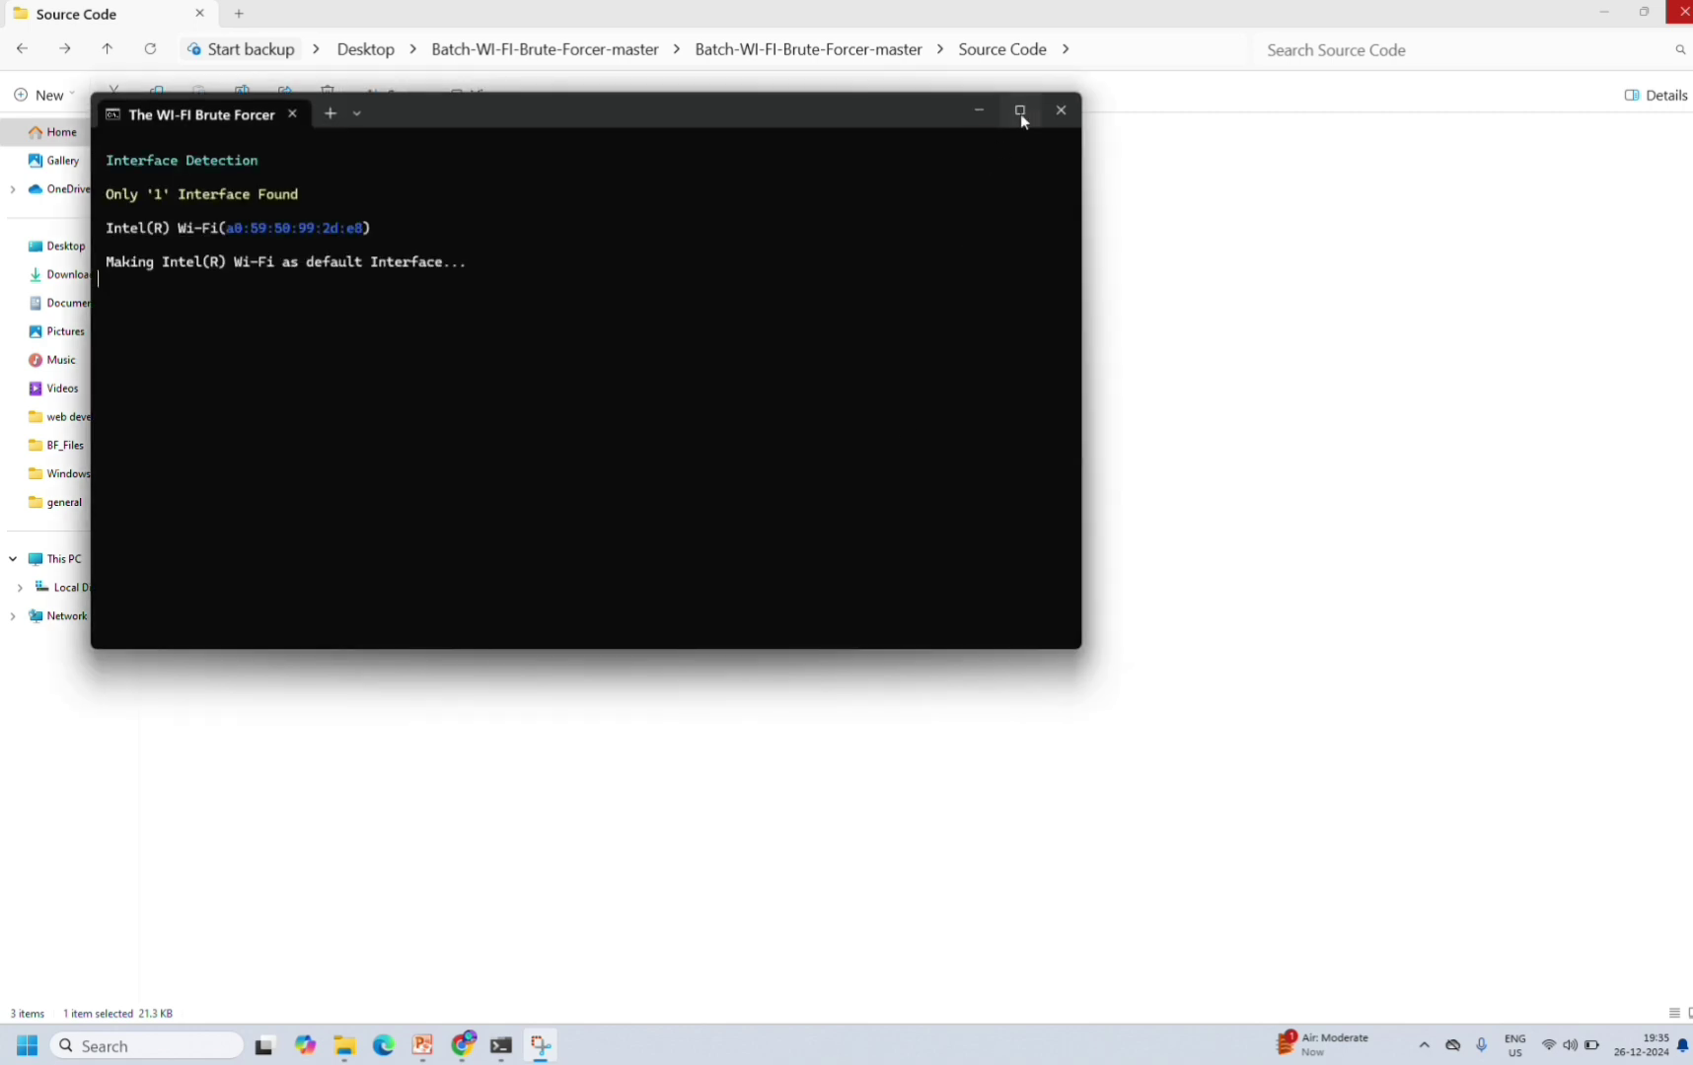
{"action": "left_click", "coordinate": [1020, 113]}
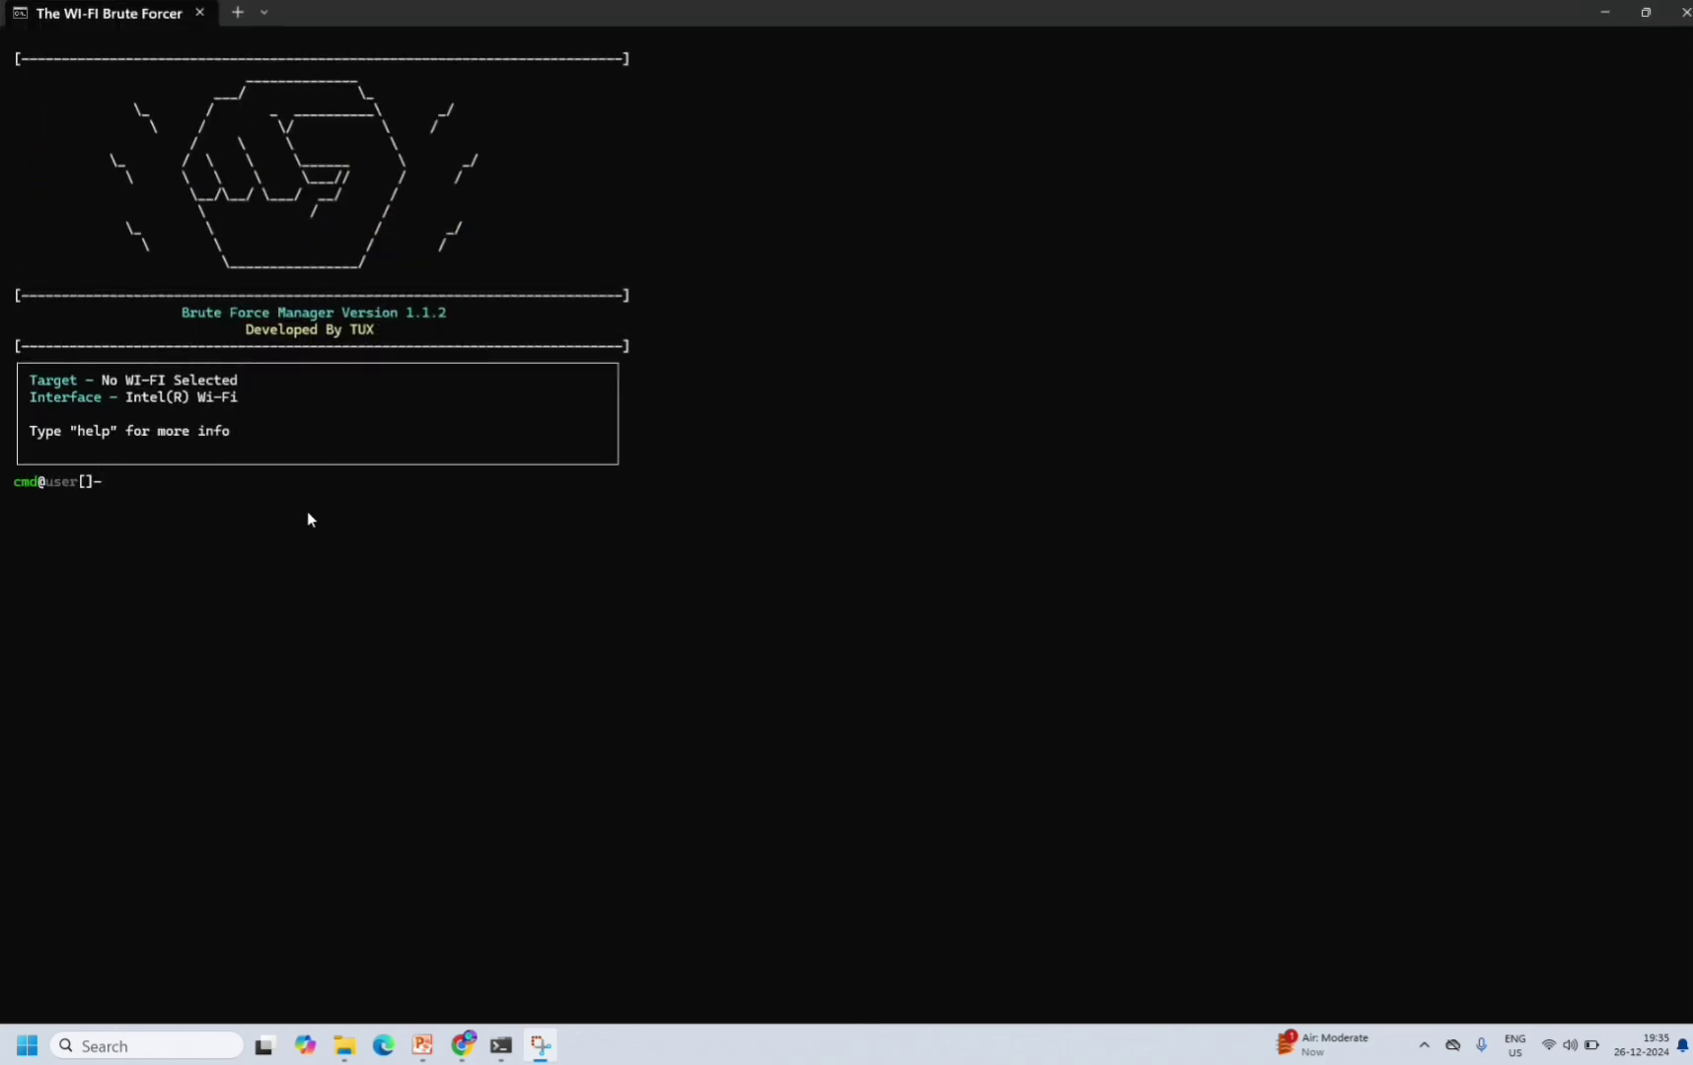
{"action": "type", "text": "help"}
{"action": "key", "text": "Return"}
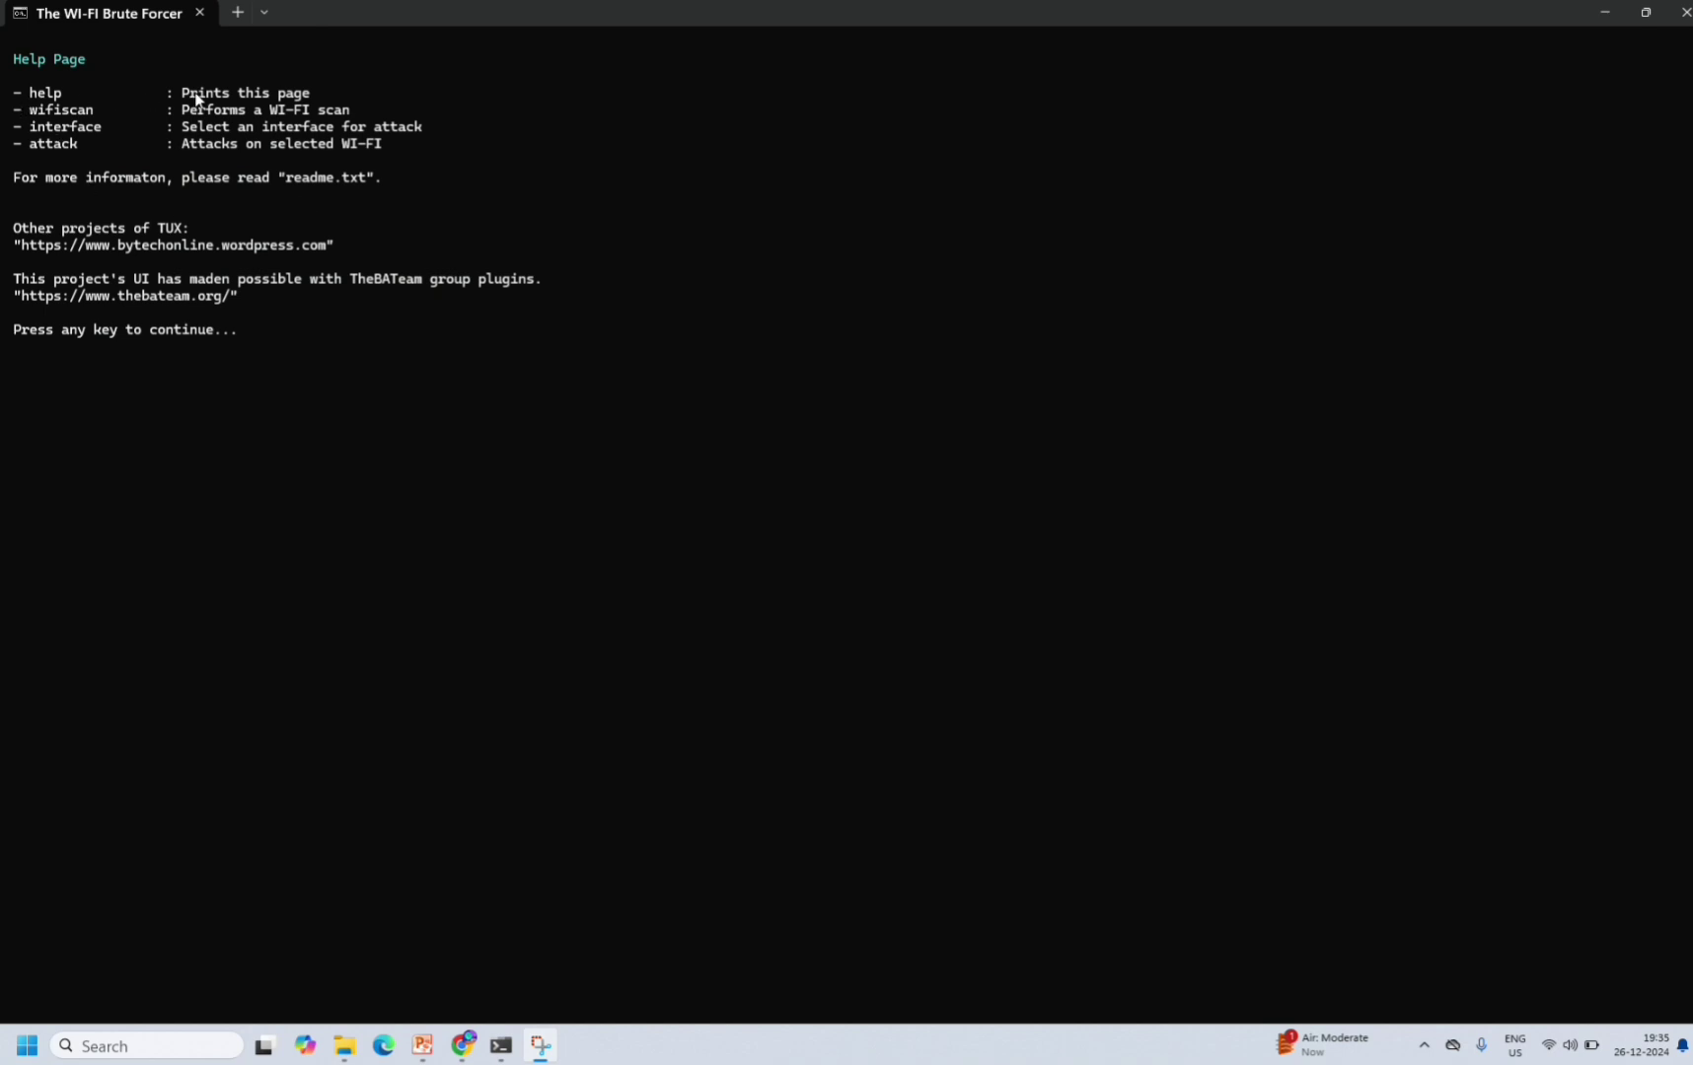
{"action": "left_click_drag", "start_coordinate": [185, 93], "coordinate": [349, 94]}
{"action": "double_click", "coordinate": [54, 110]}
{"action": "left_click_drag", "start_coordinate": [29, 93], "coordinate": [115, 179]}
{"action": "left_click", "coordinate": [87, 141]}
{"action": "left_click_drag", "start_coordinate": [37, 111], "coordinate": [117, 127]}
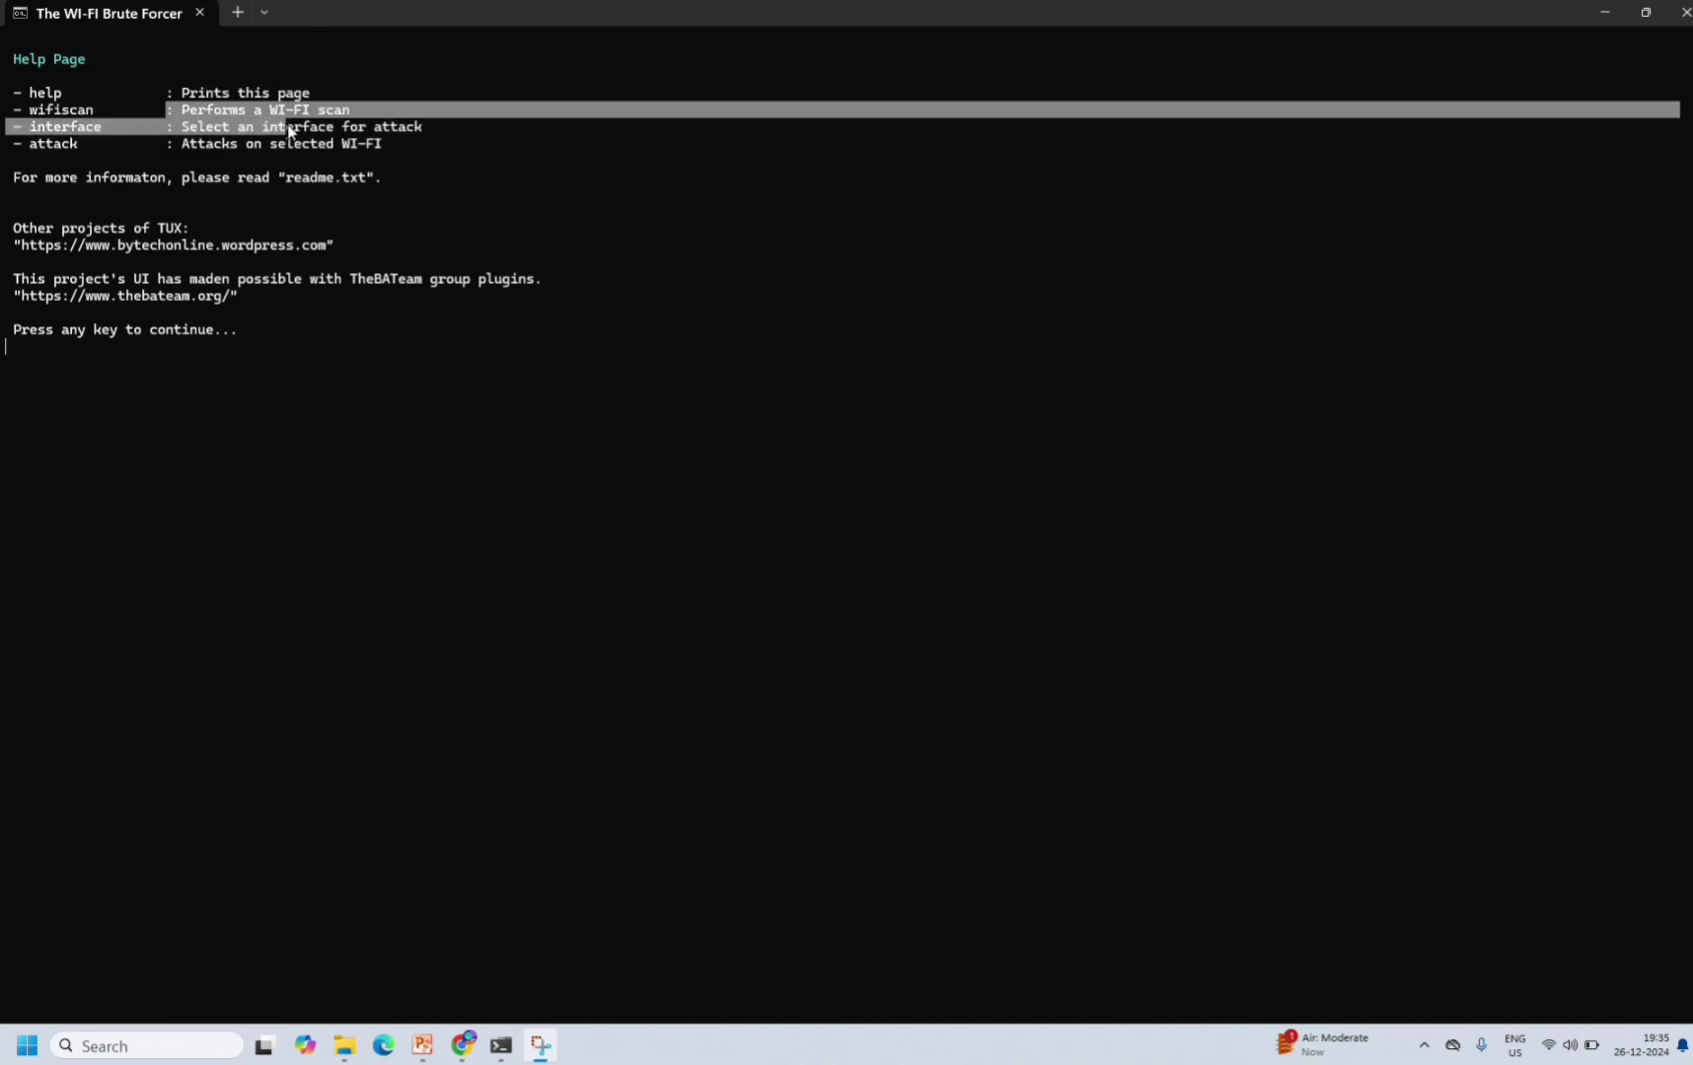
{"action": "left_click", "coordinate": [59, 143]}
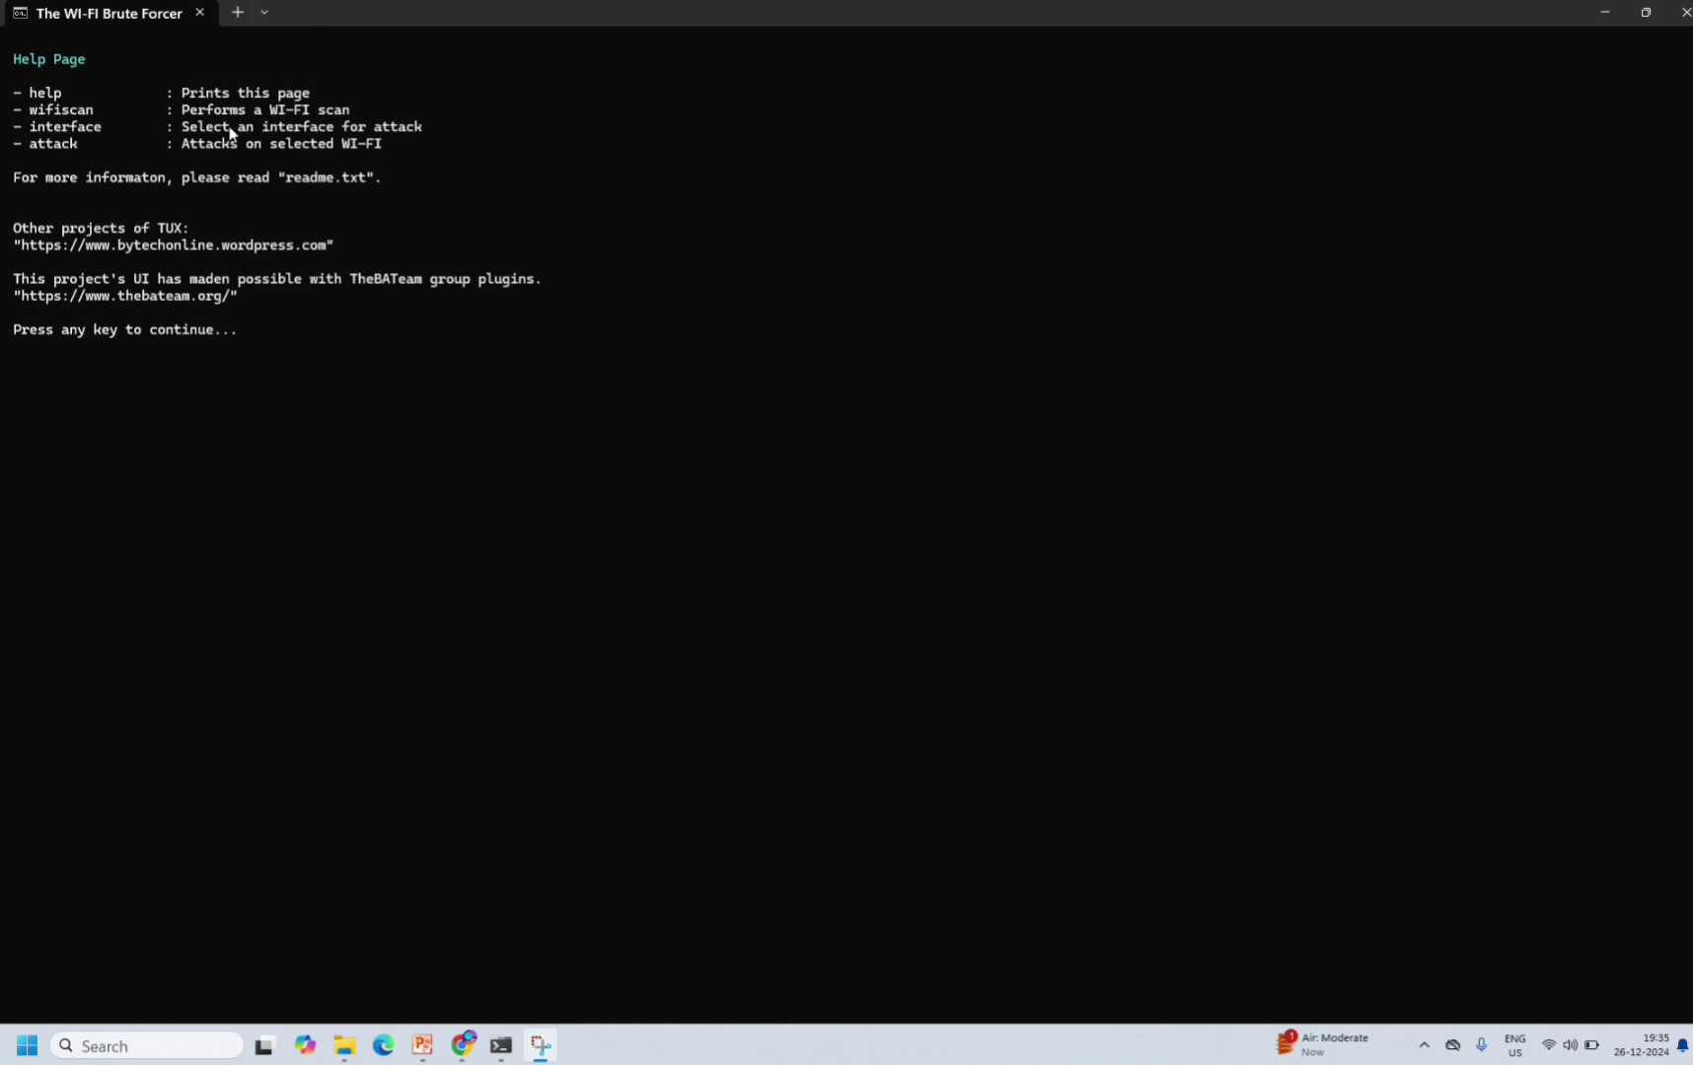
{"action": "left_click_drag", "start_coordinate": [221, 127], "coordinate": [420, 128]}
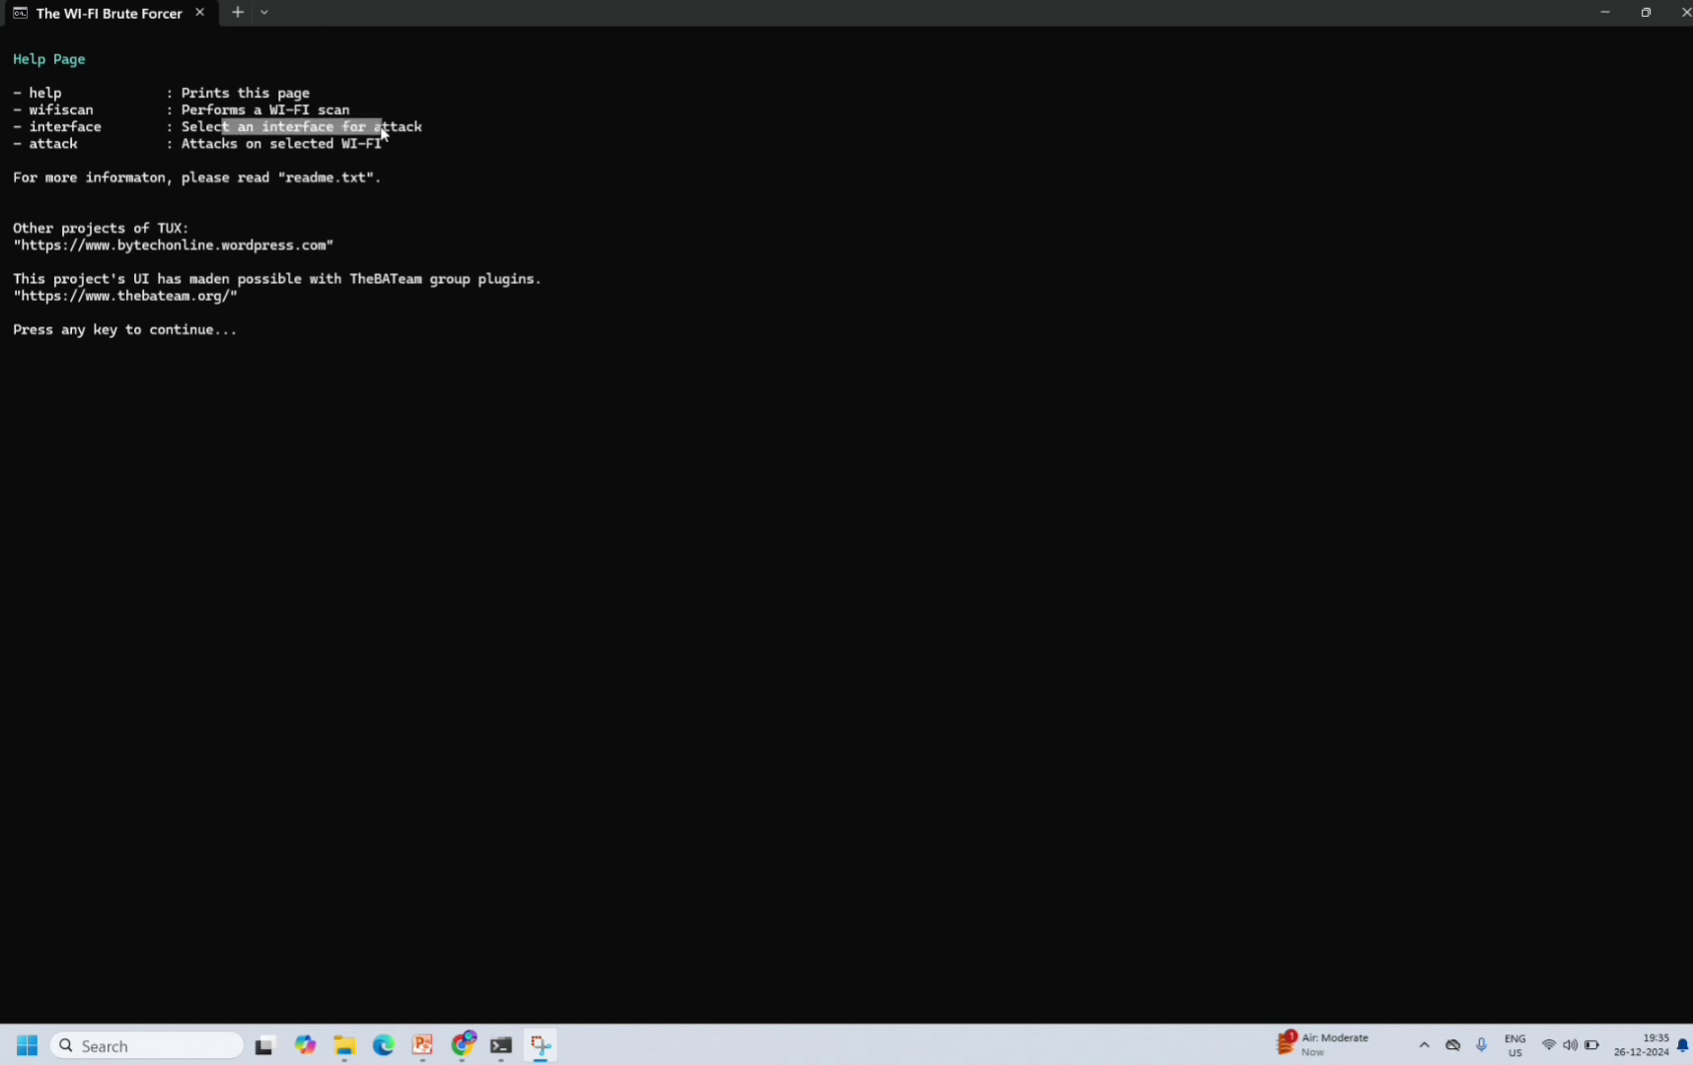
{"action": "left_click", "coordinate": [60, 148]}
{"action": "left_click_drag", "start_coordinate": [206, 143], "coordinate": [364, 148]}
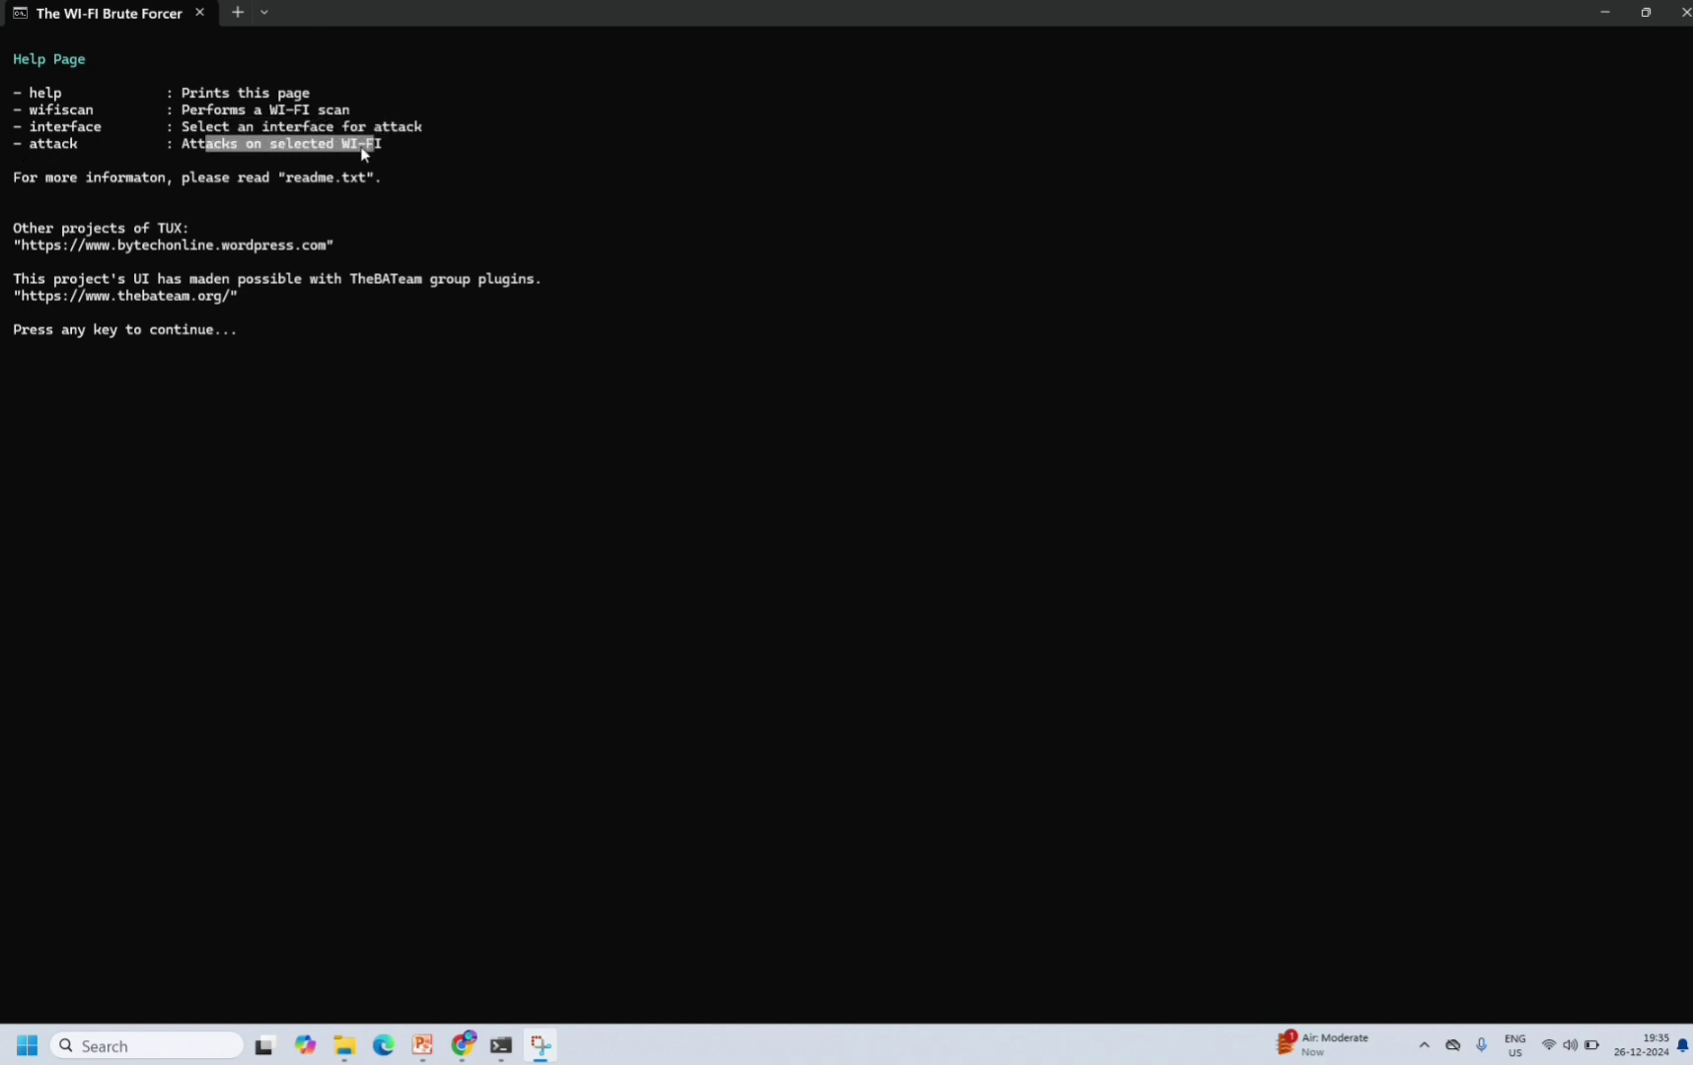
{"action": "left_click_drag", "start_coordinate": [5, 346], "coordinate": [206, 359]}
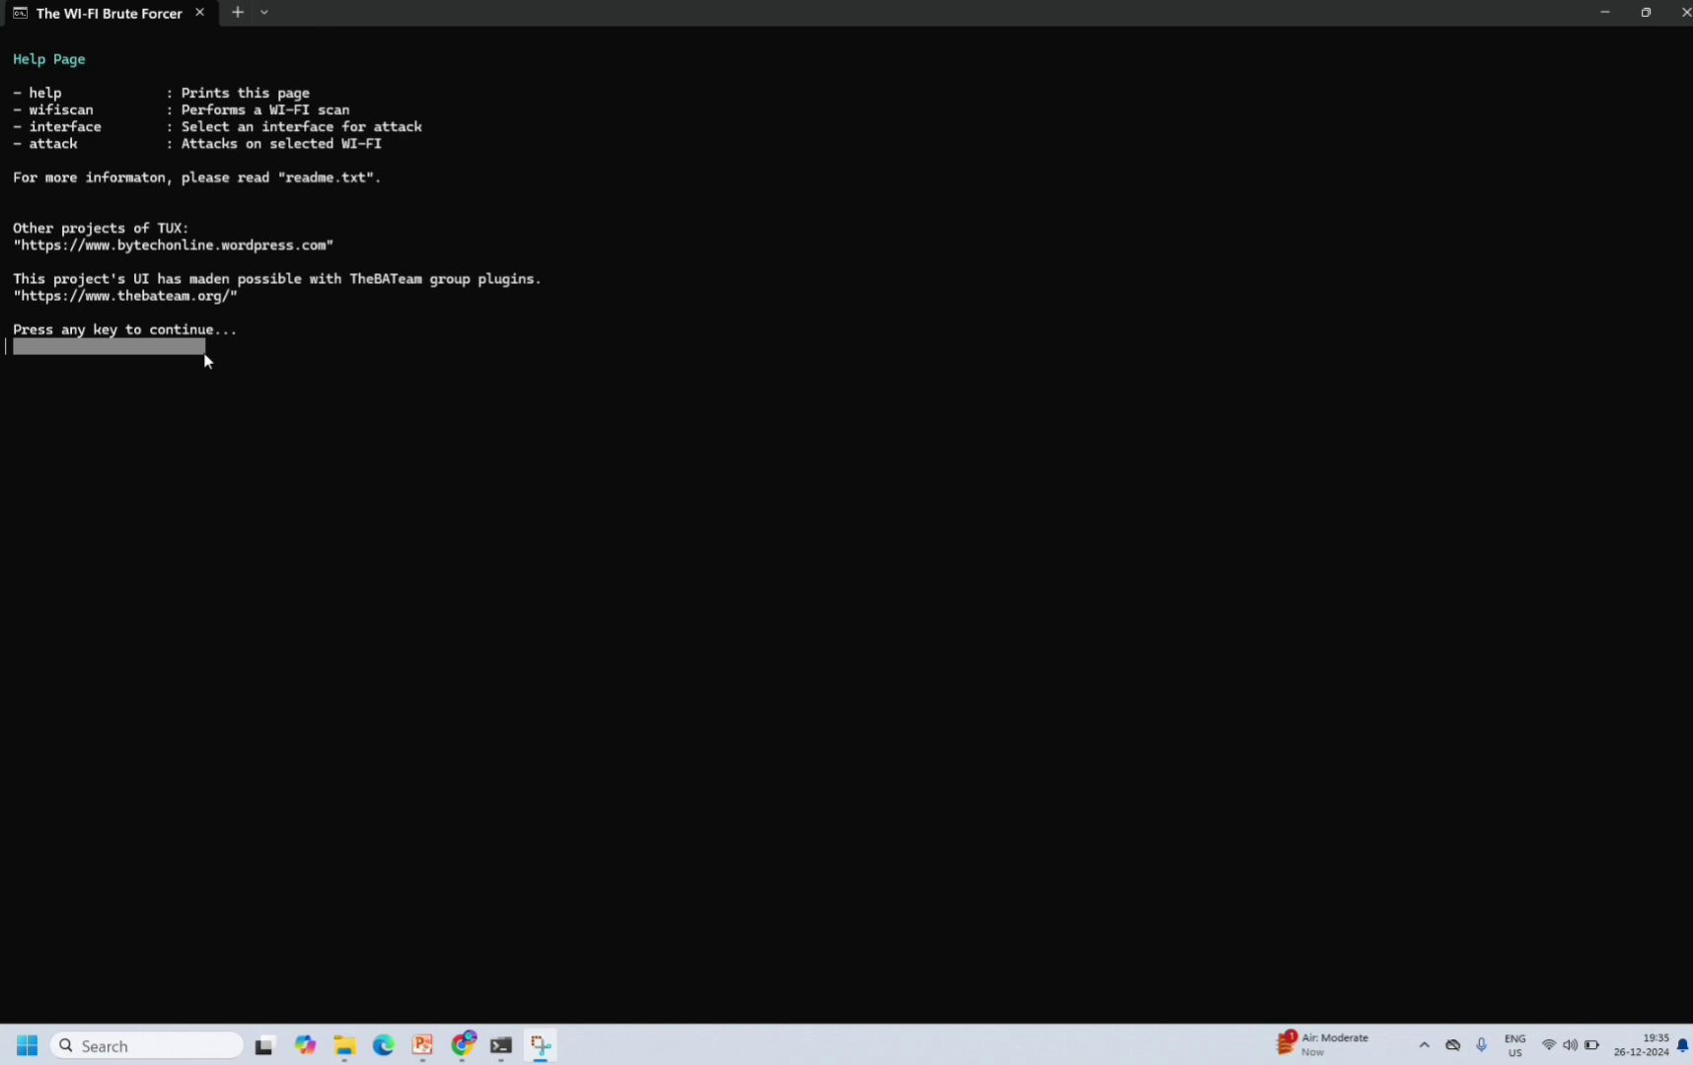
{"action": "left_click", "coordinate": [31, 114]}
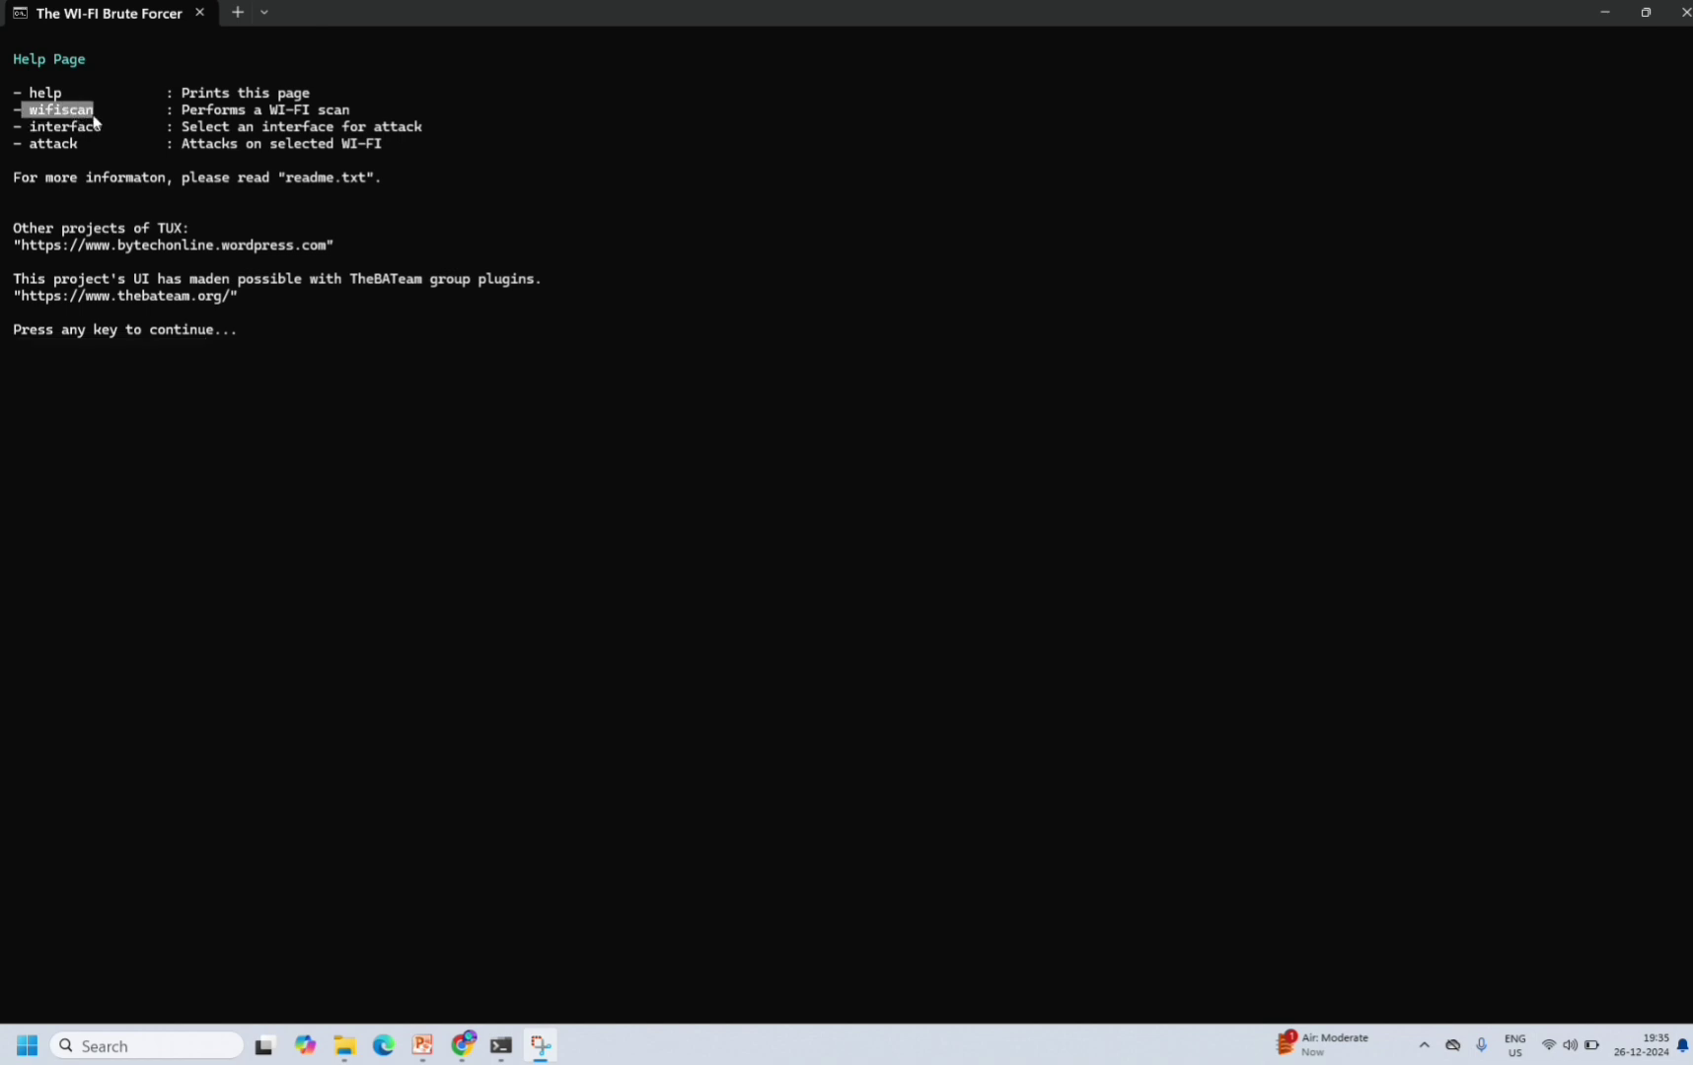
- Run wifiscan, removing the stray leading space after the Invalid input errors
{"action": "key", "text": "Return"}
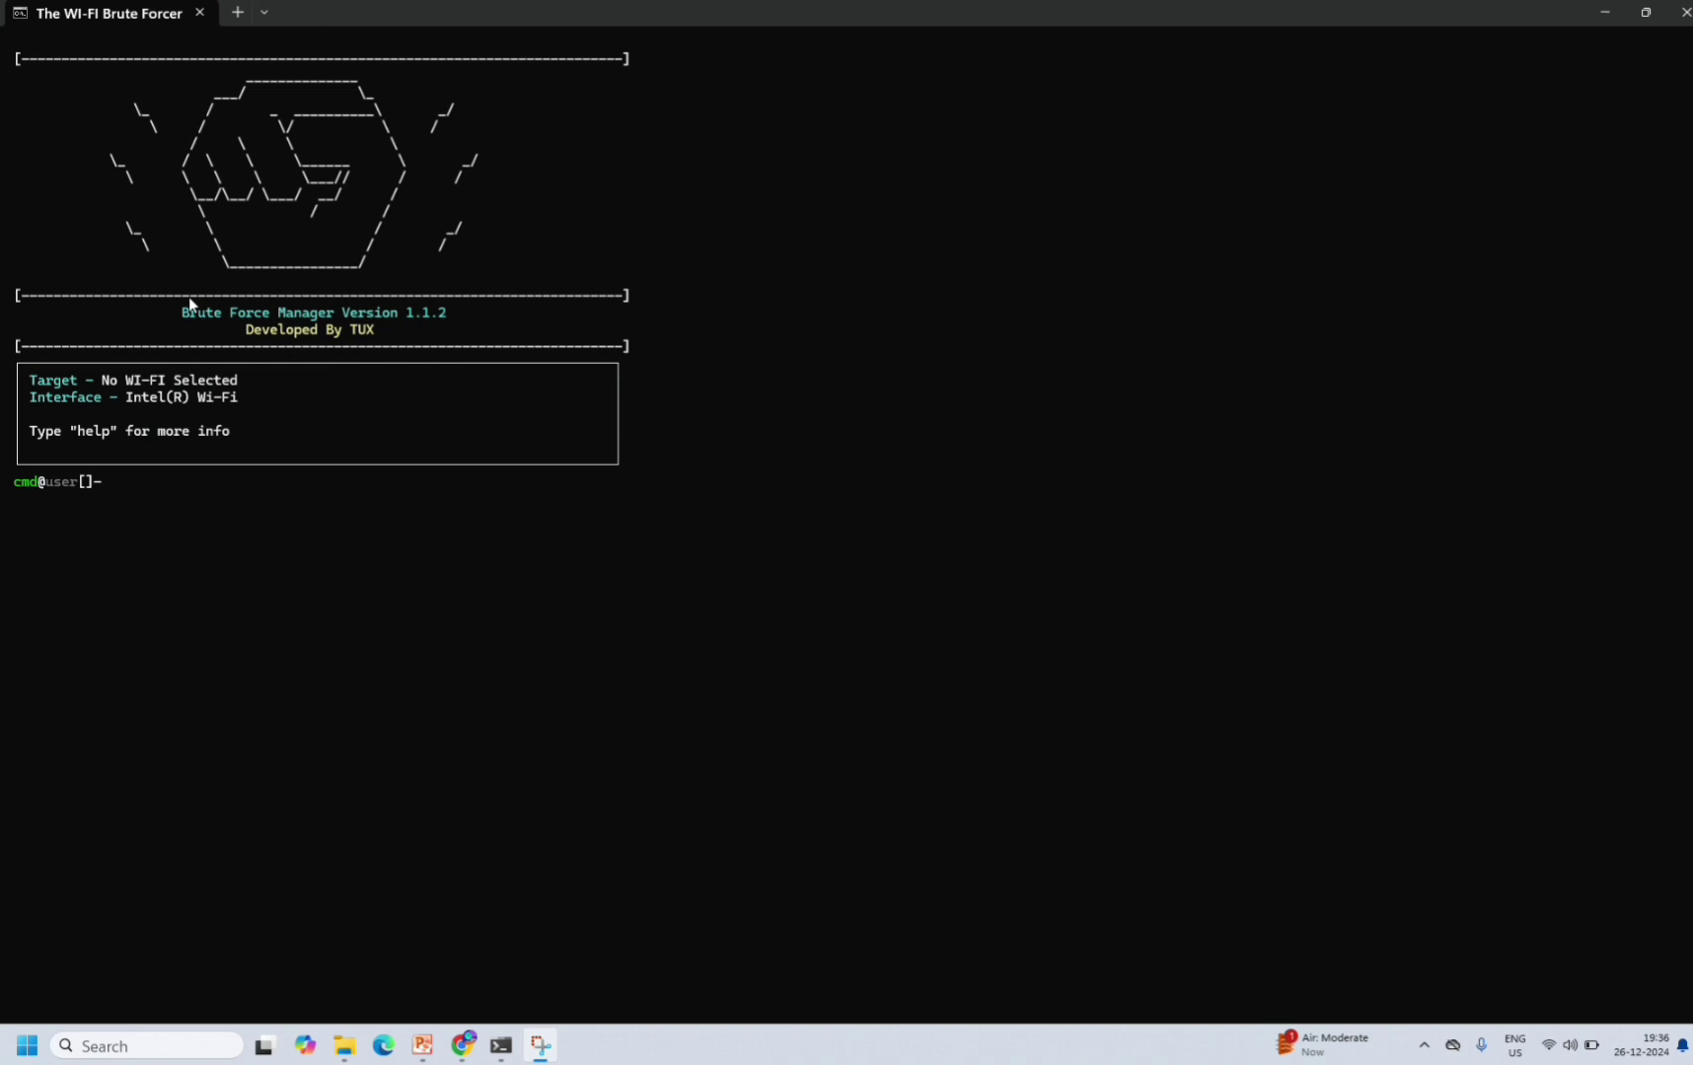
{"action": "type", "text": "wifiscan"}
{"action": "key", "text": "Return"}
{"action": "key", "text": "Return"}
{"action": "type", "text": "wifiscan"}
{"action": "key", "text": "BackSpace"}
{"action": "key", "text": "Return"}
{"action": "key", "text": "Return"}
{"action": "type", "text": "wifiscan"}
{"action": "key", "text": "Return"}
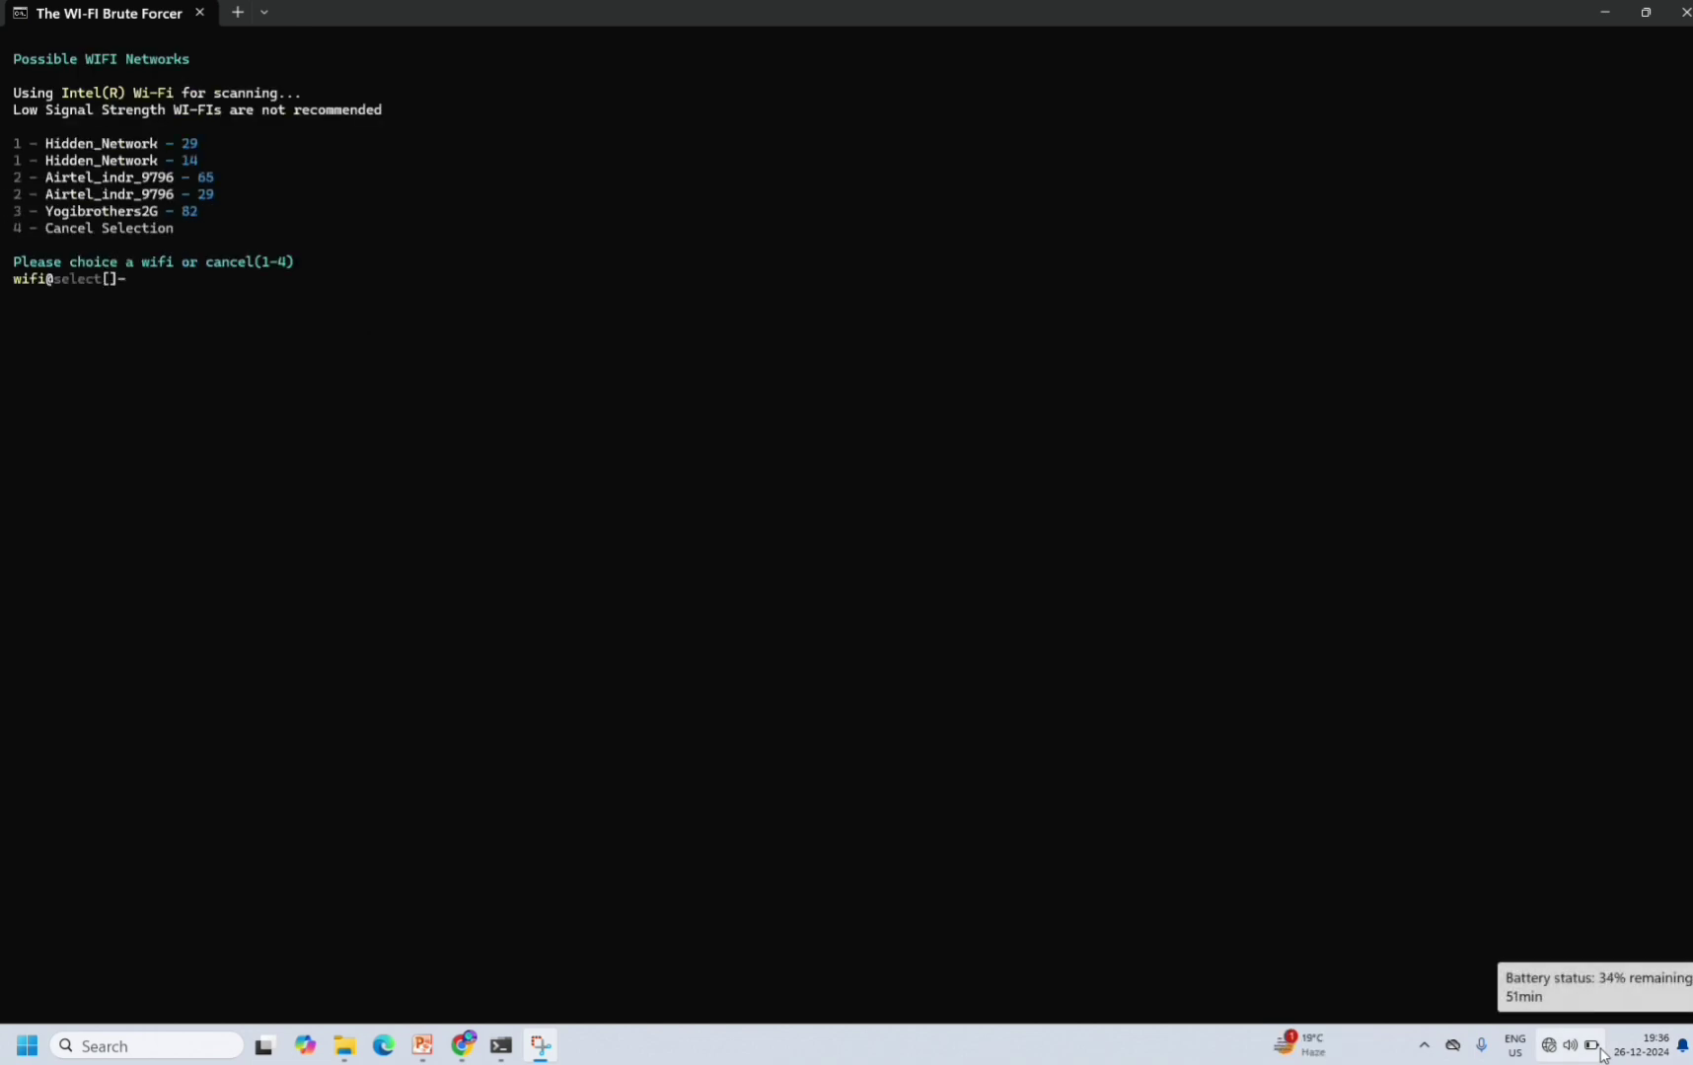
- Check the nearby networks in the Windows quick-settings Wi-Fi list
{"action": "left_click", "coordinate": [1514, 1045]}
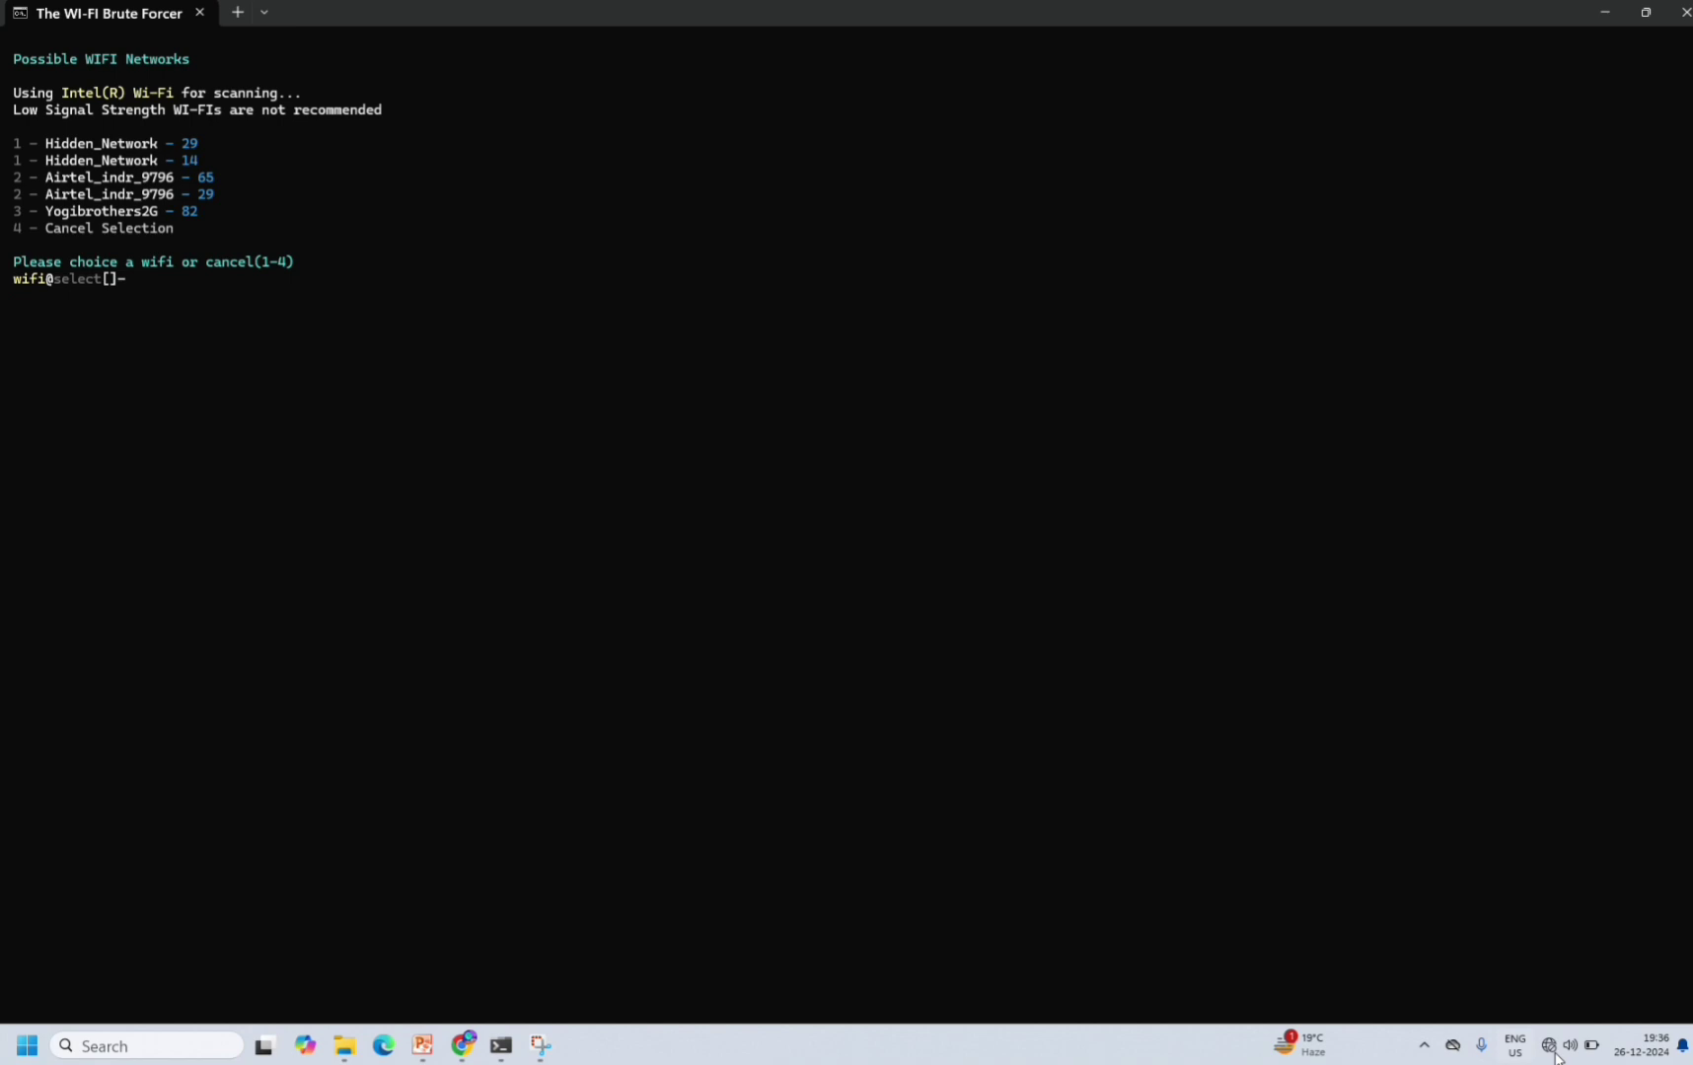
{"action": "left_click", "coordinate": [1568, 1046]}
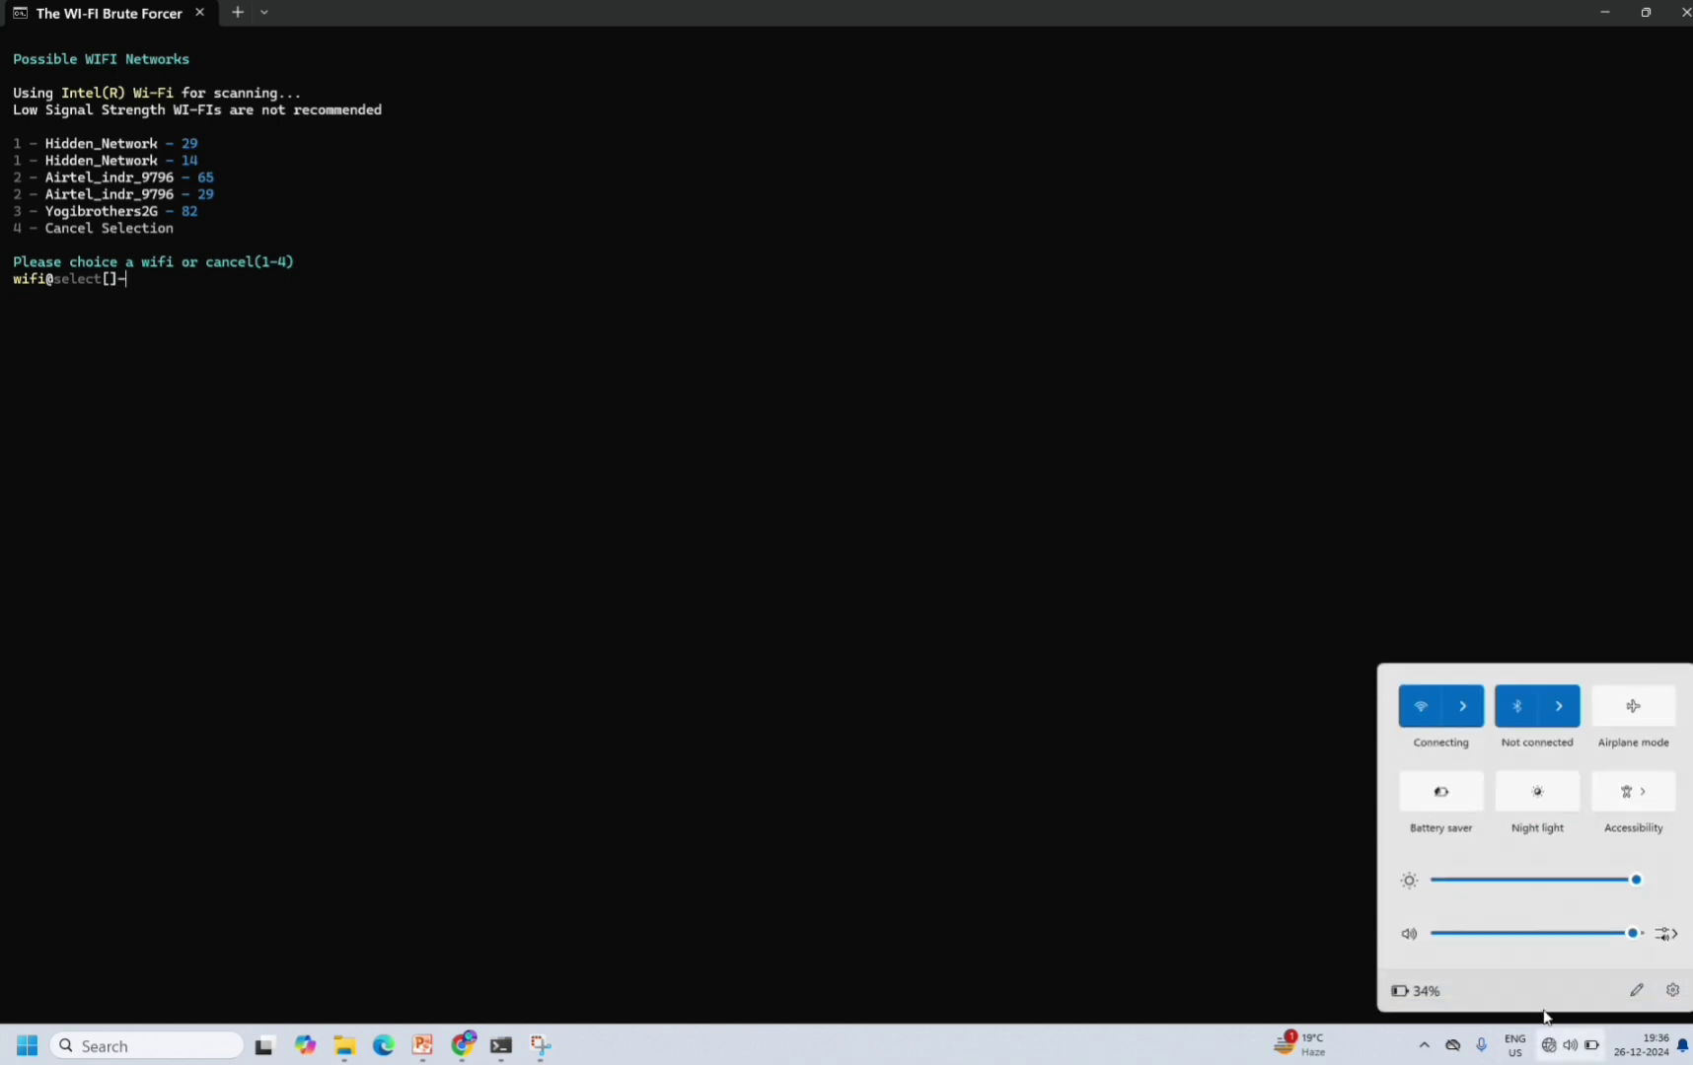
{"action": "left_click", "coordinate": [1462, 706]}
{"action": "scroll", "coordinate": [1467, 780], "scroll_direction": "down", "scroll_amount": 1}
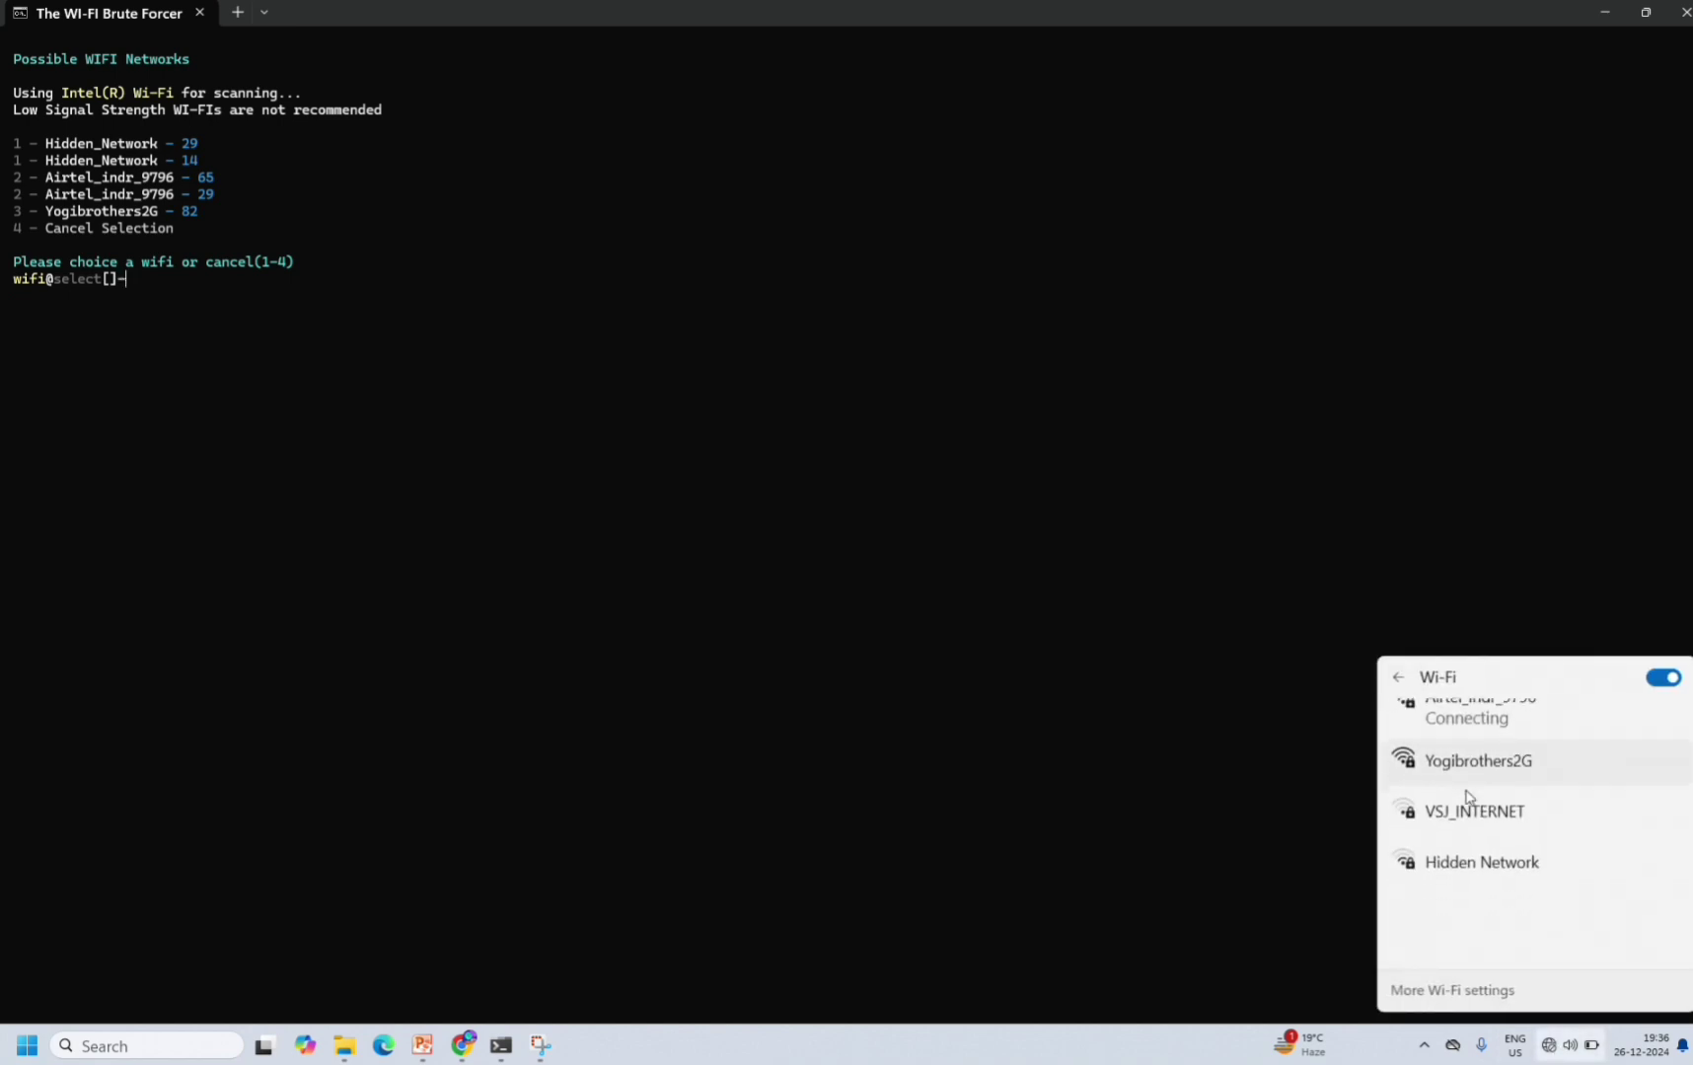
{"action": "scroll", "coordinate": [1467, 793], "scroll_direction": "up", "scroll_amount": 1}
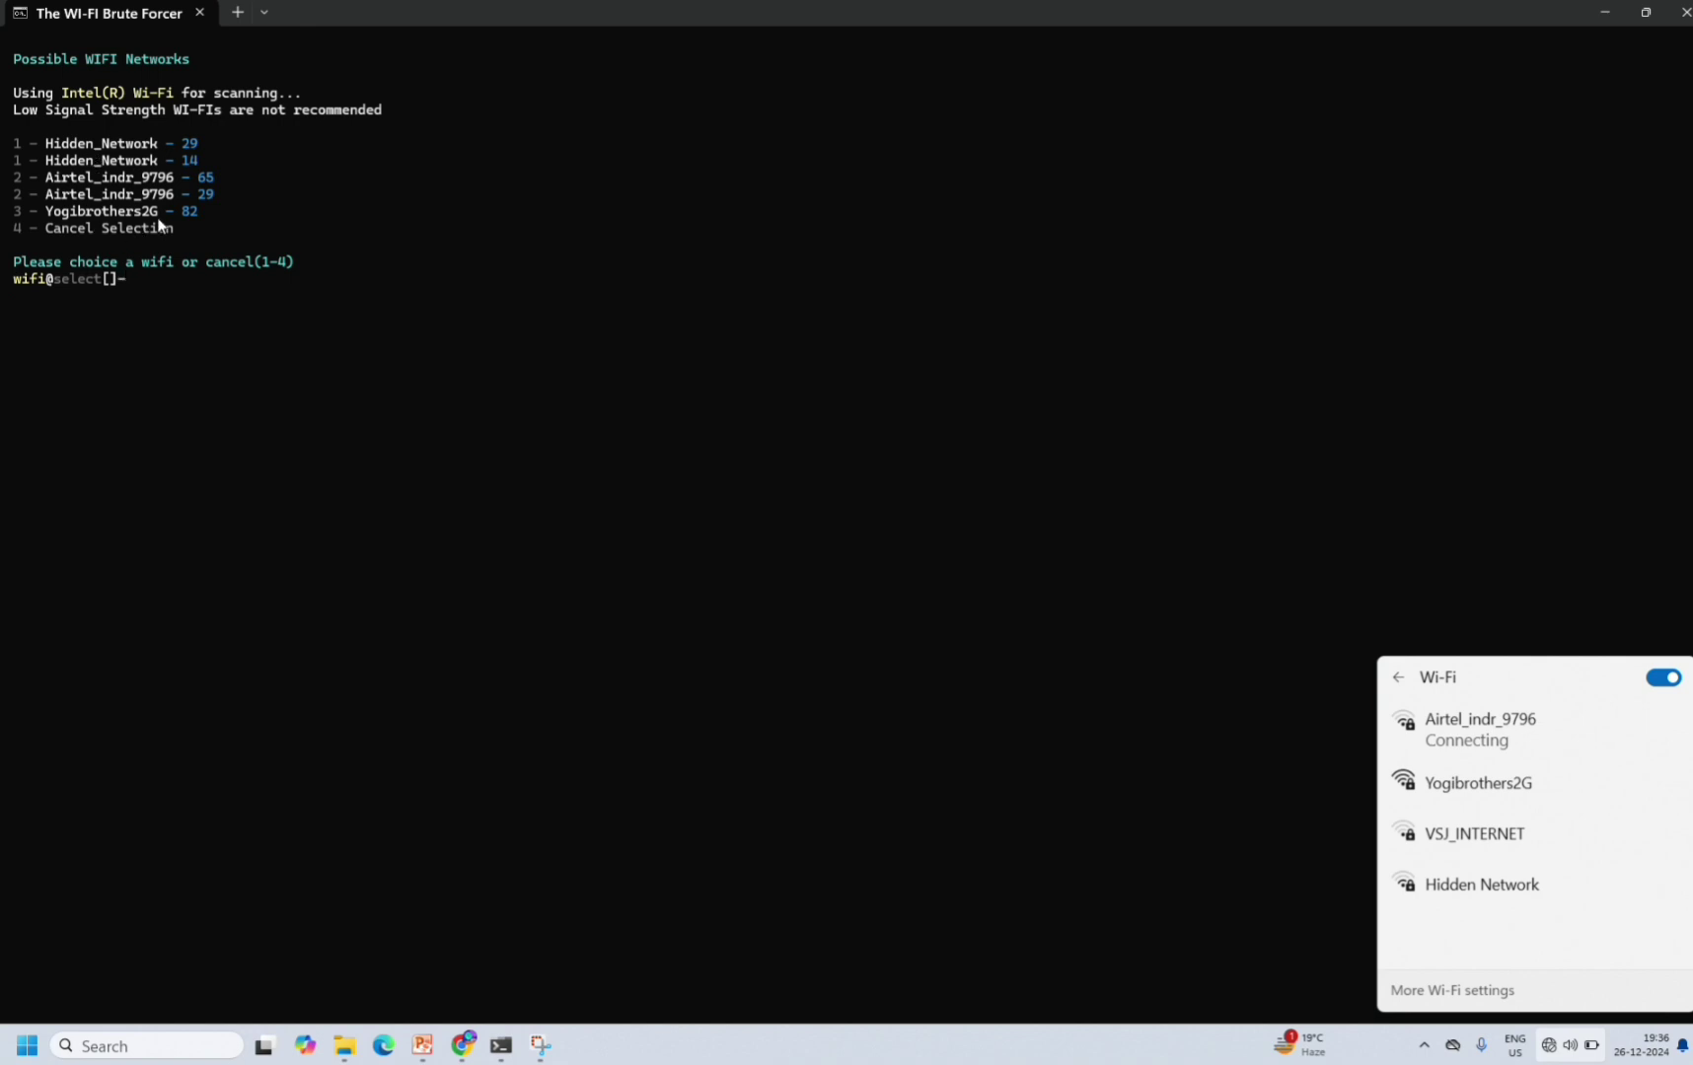
- Pick network 3, Yogibrothers2G, after highlighting the scan list and prompt
{"action": "left_click_drag", "start_coordinate": [196, 214], "coordinate": [19, 127]}
{"action": "left_click", "coordinate": [155, 242]}
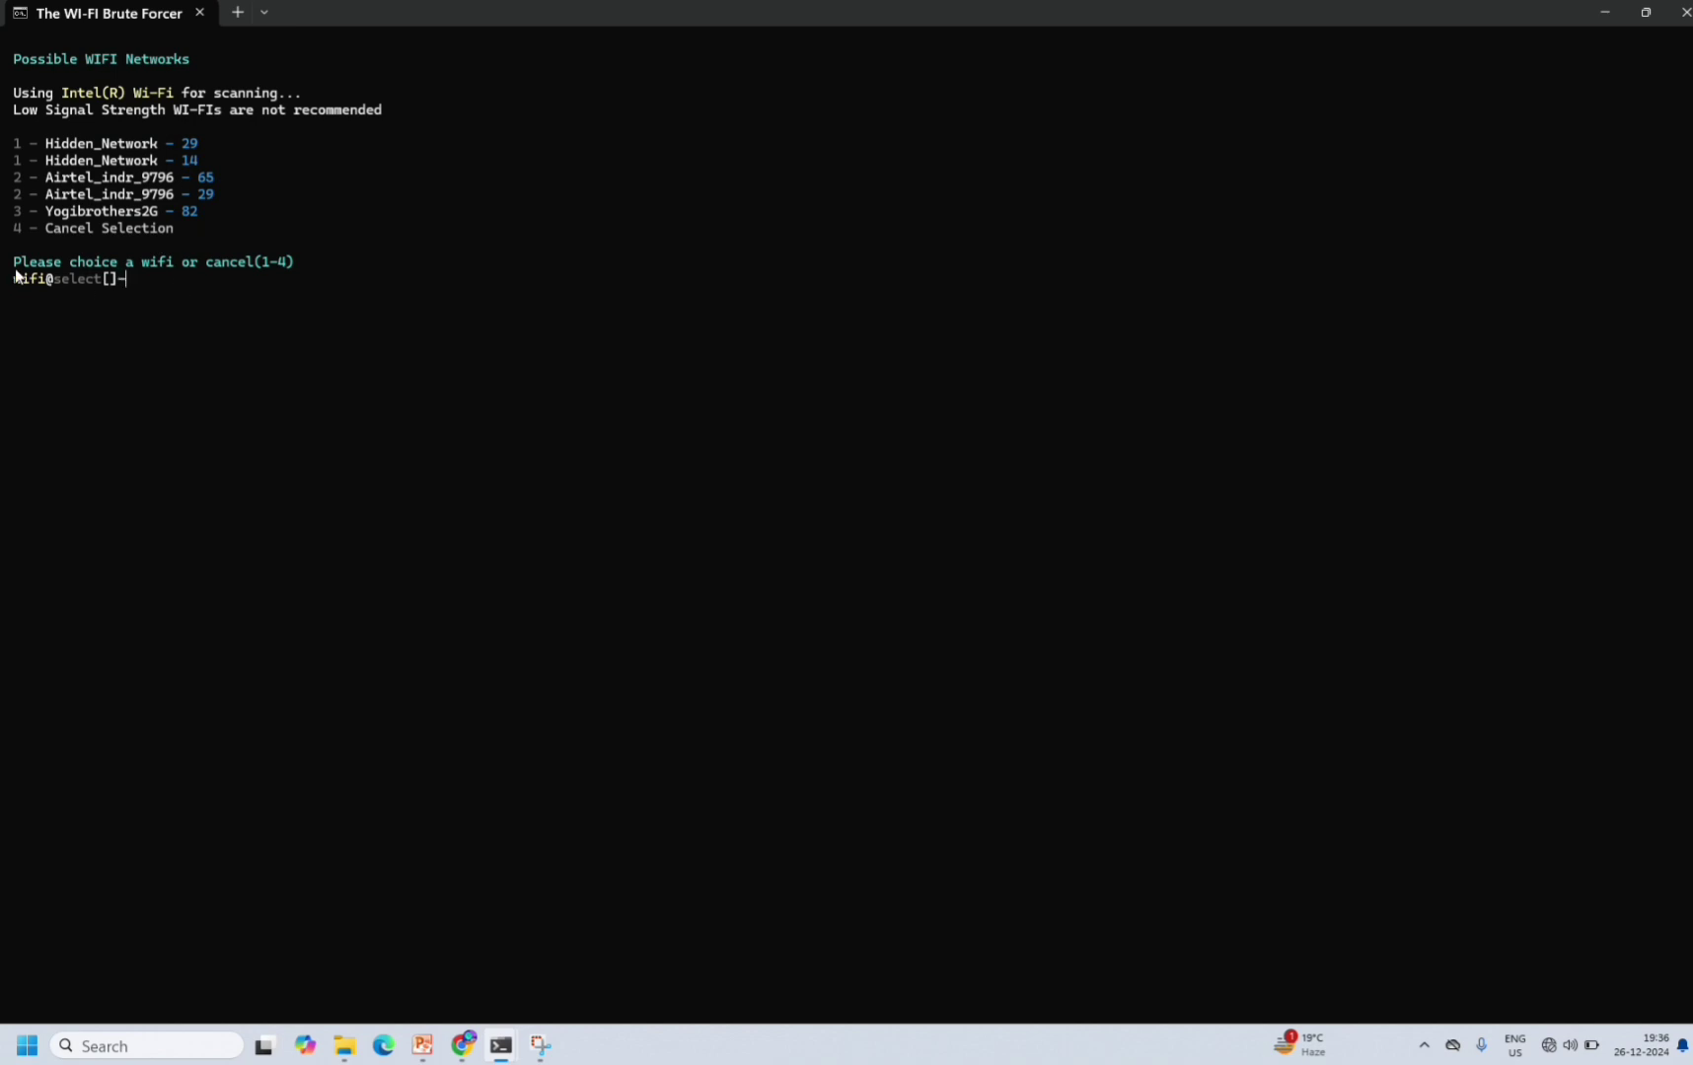
{"action": "left_click_drag", "start_coordinate": [16, 277], "coordinate": [115, 281]}
{"action": "left_click", "coordinate": [207, 270]}
{"action": "type", "text": "3"}
{"action": "left_click_drag", "start_coordinate": [149, 225], "coordinate": [204, 214]}
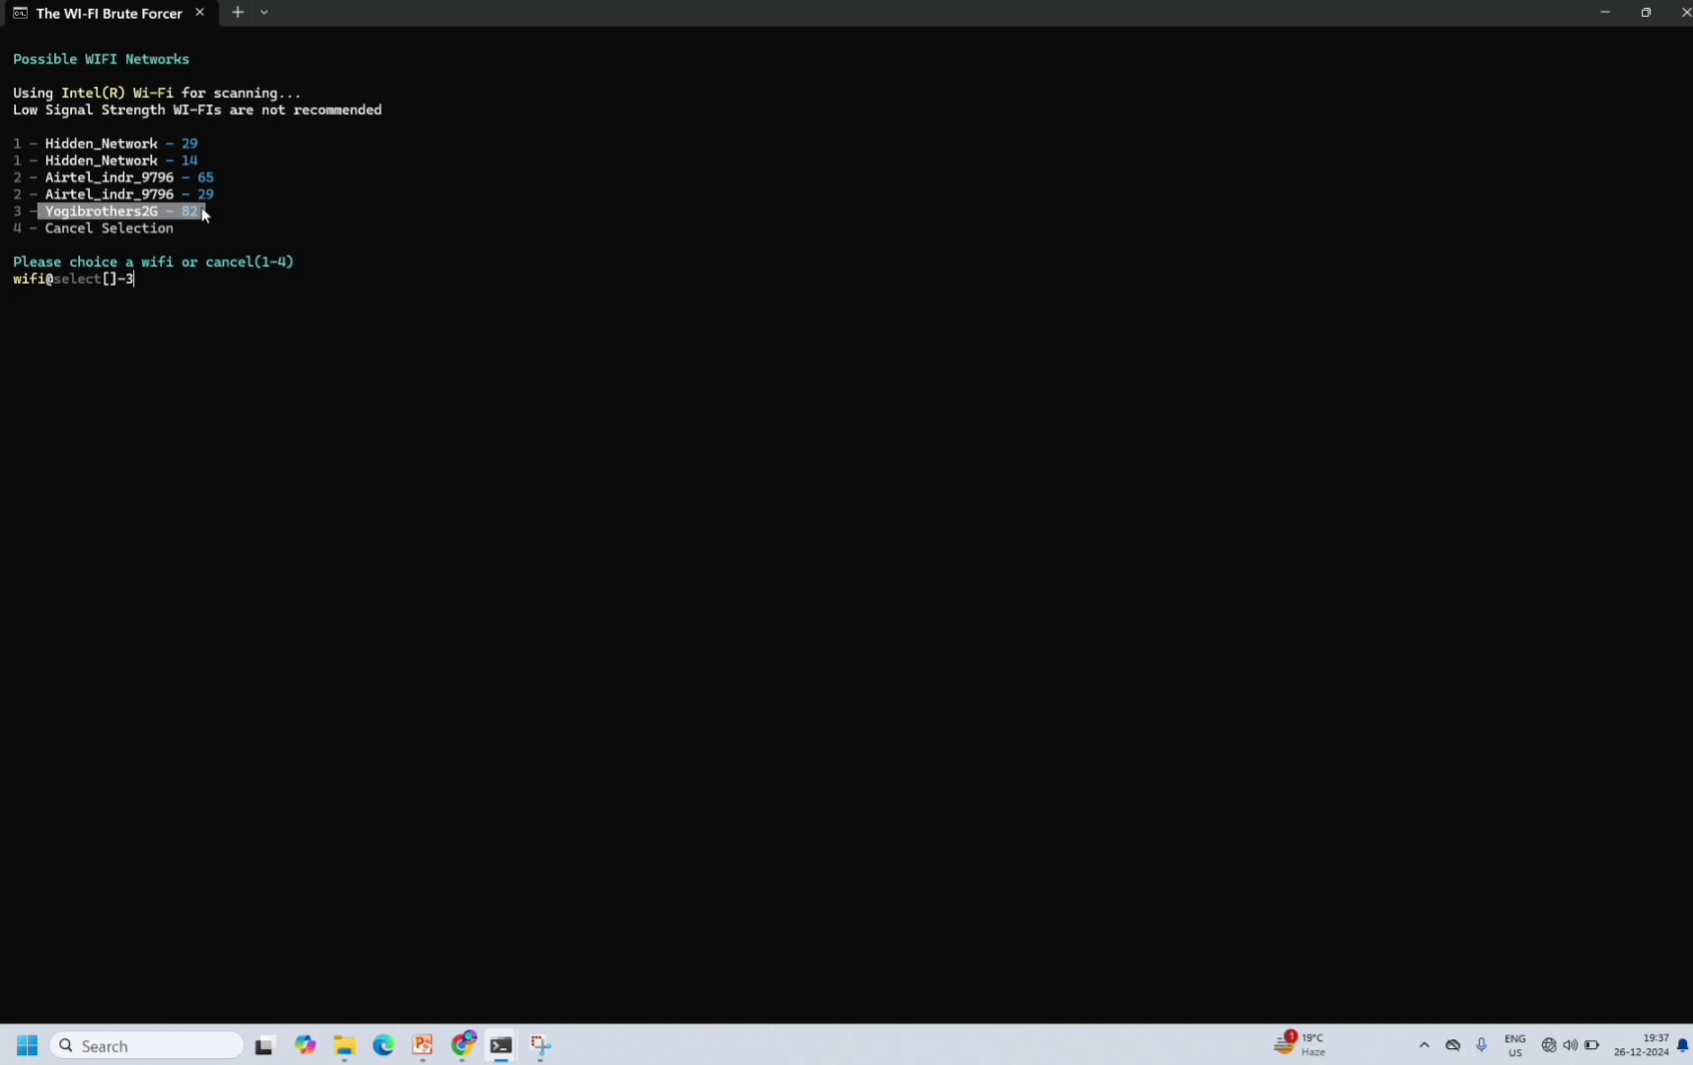
{"action": "left_click", "coordinate": [203, 261]}
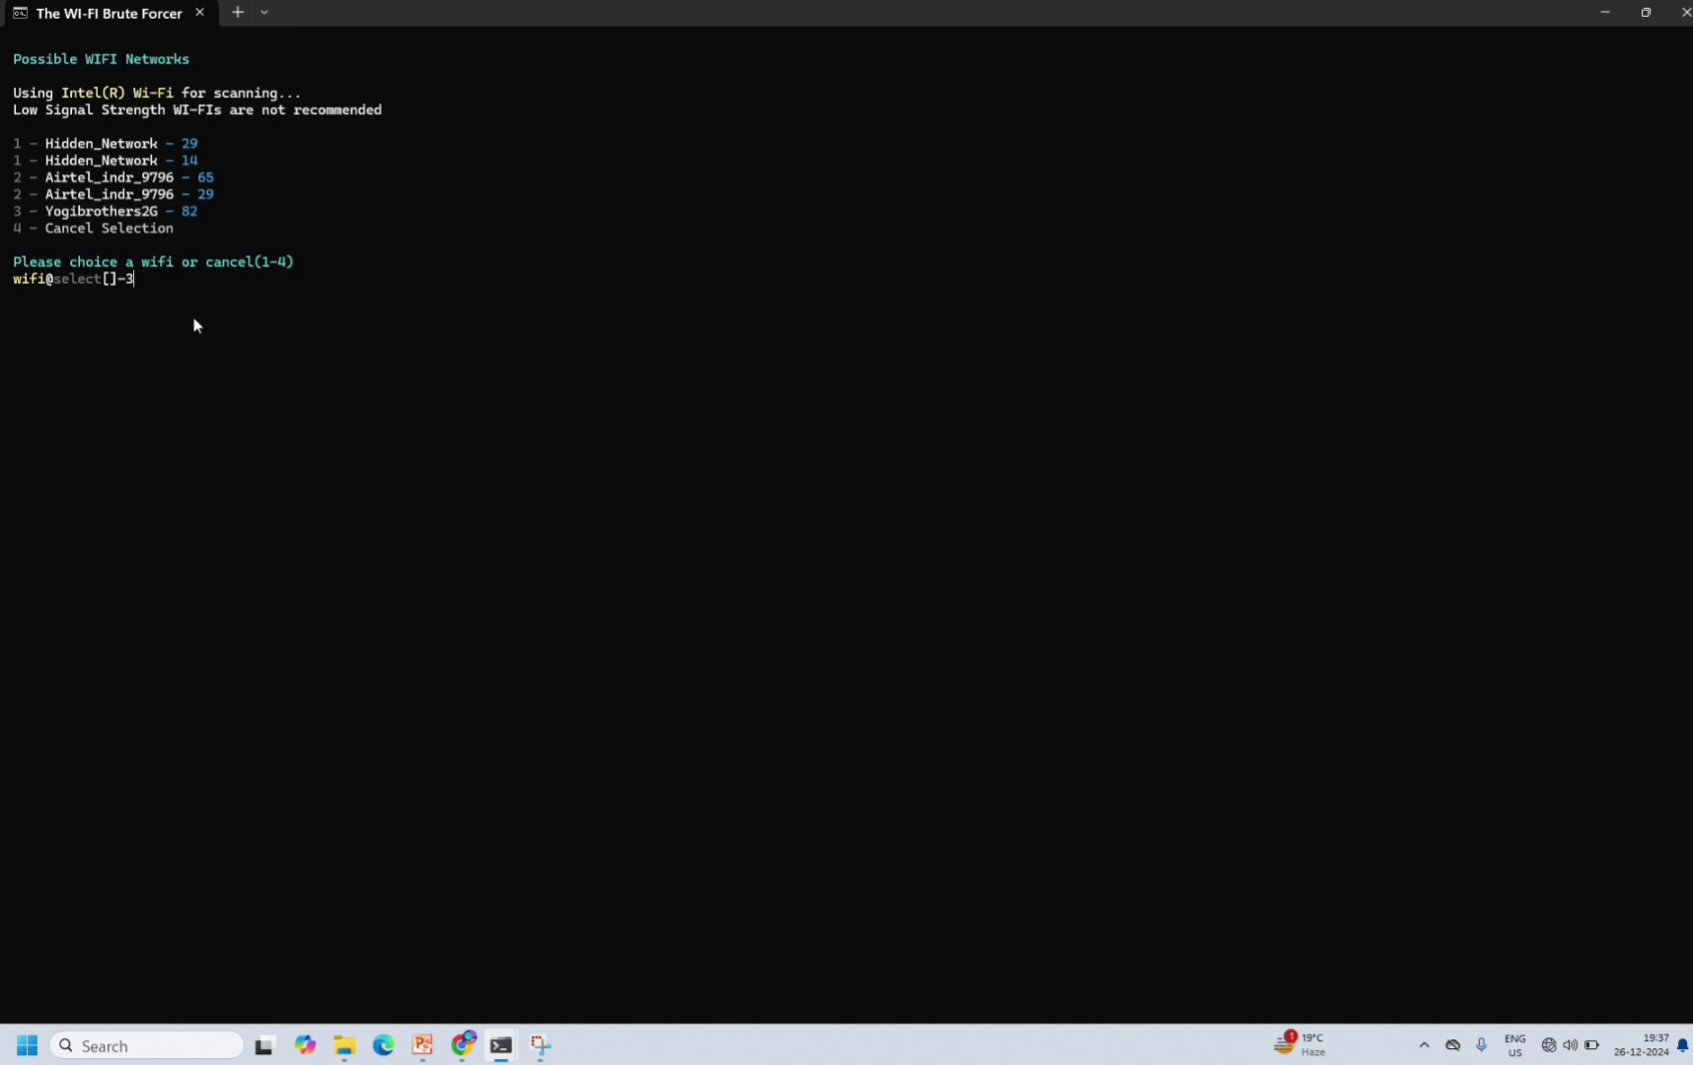
{"action": "key", "text": "Return"}
{"action": "left_click_drag", "start_coordinate": [29, 384], "coordinate": [220, 385]}
- Check the Intel(R) Wi-Fi interface line, then run attack past the profile-deletion warning
{"action": "left_click", "coordinate": [55, 397]}
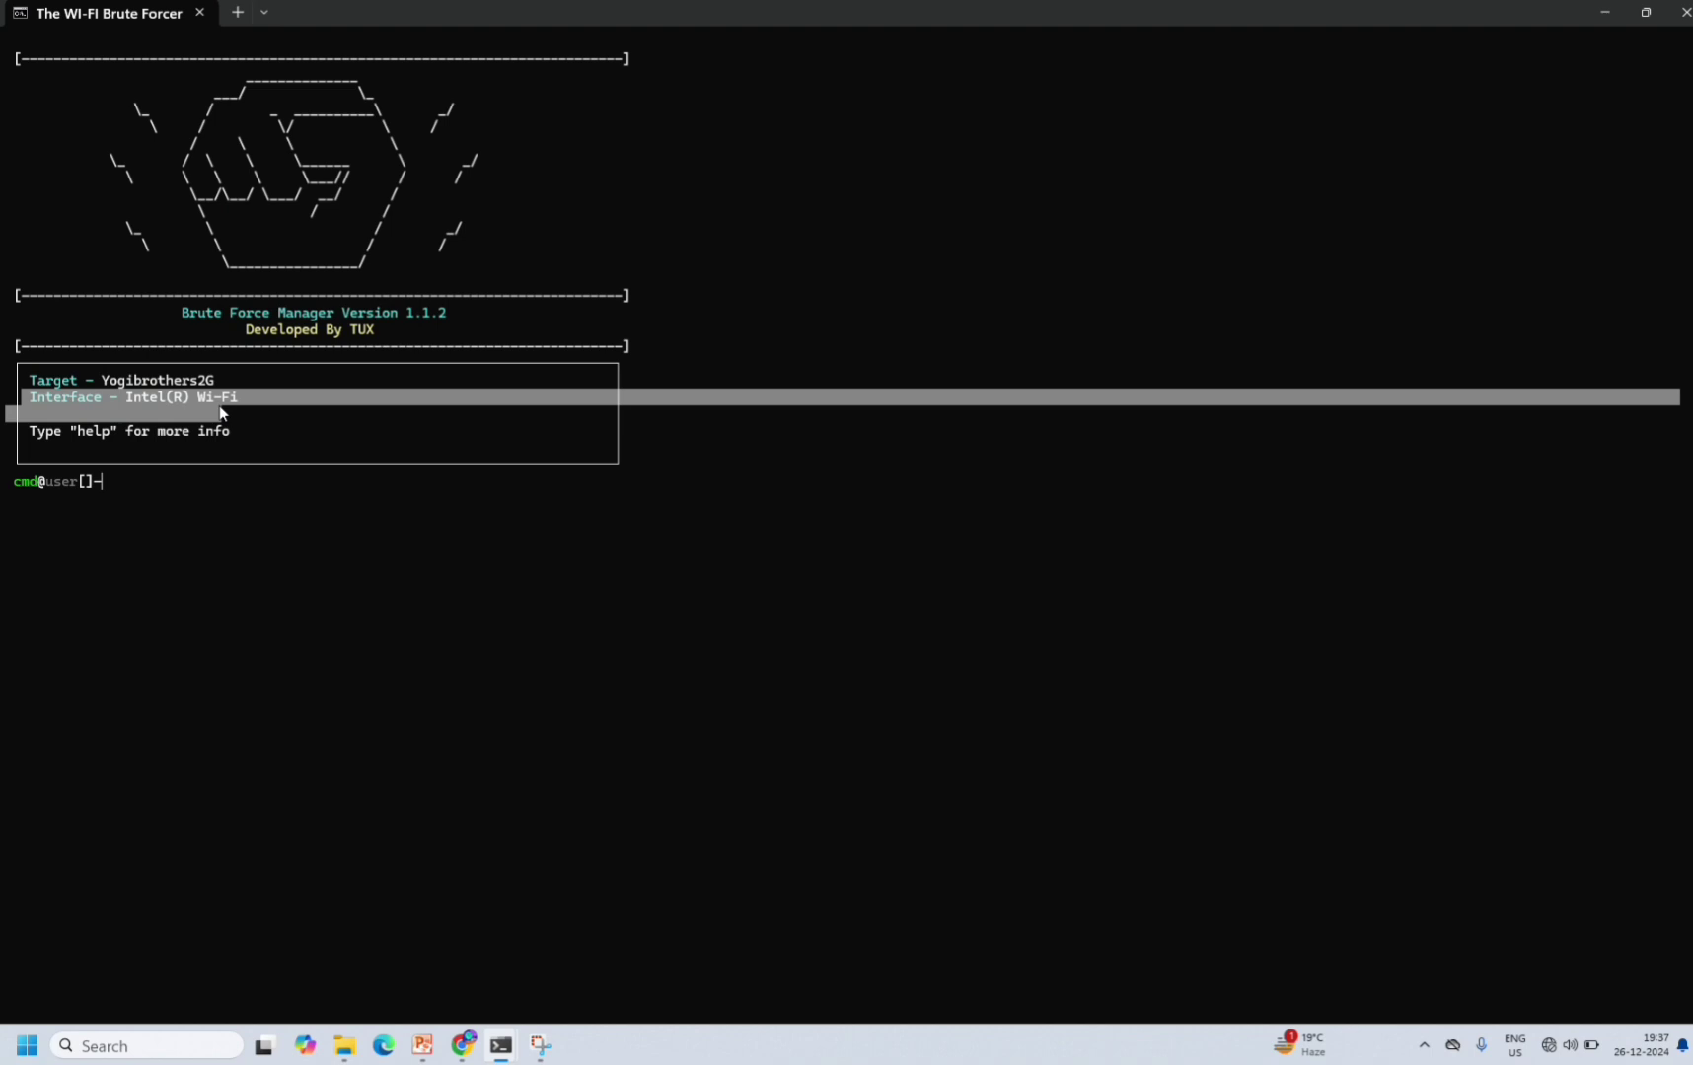
{"action": "left_click_drag", "start_coordinate": [28, 399], "coordinate": [249, 401]}
{"action": "left_click", "coordinate": [162, 398]}
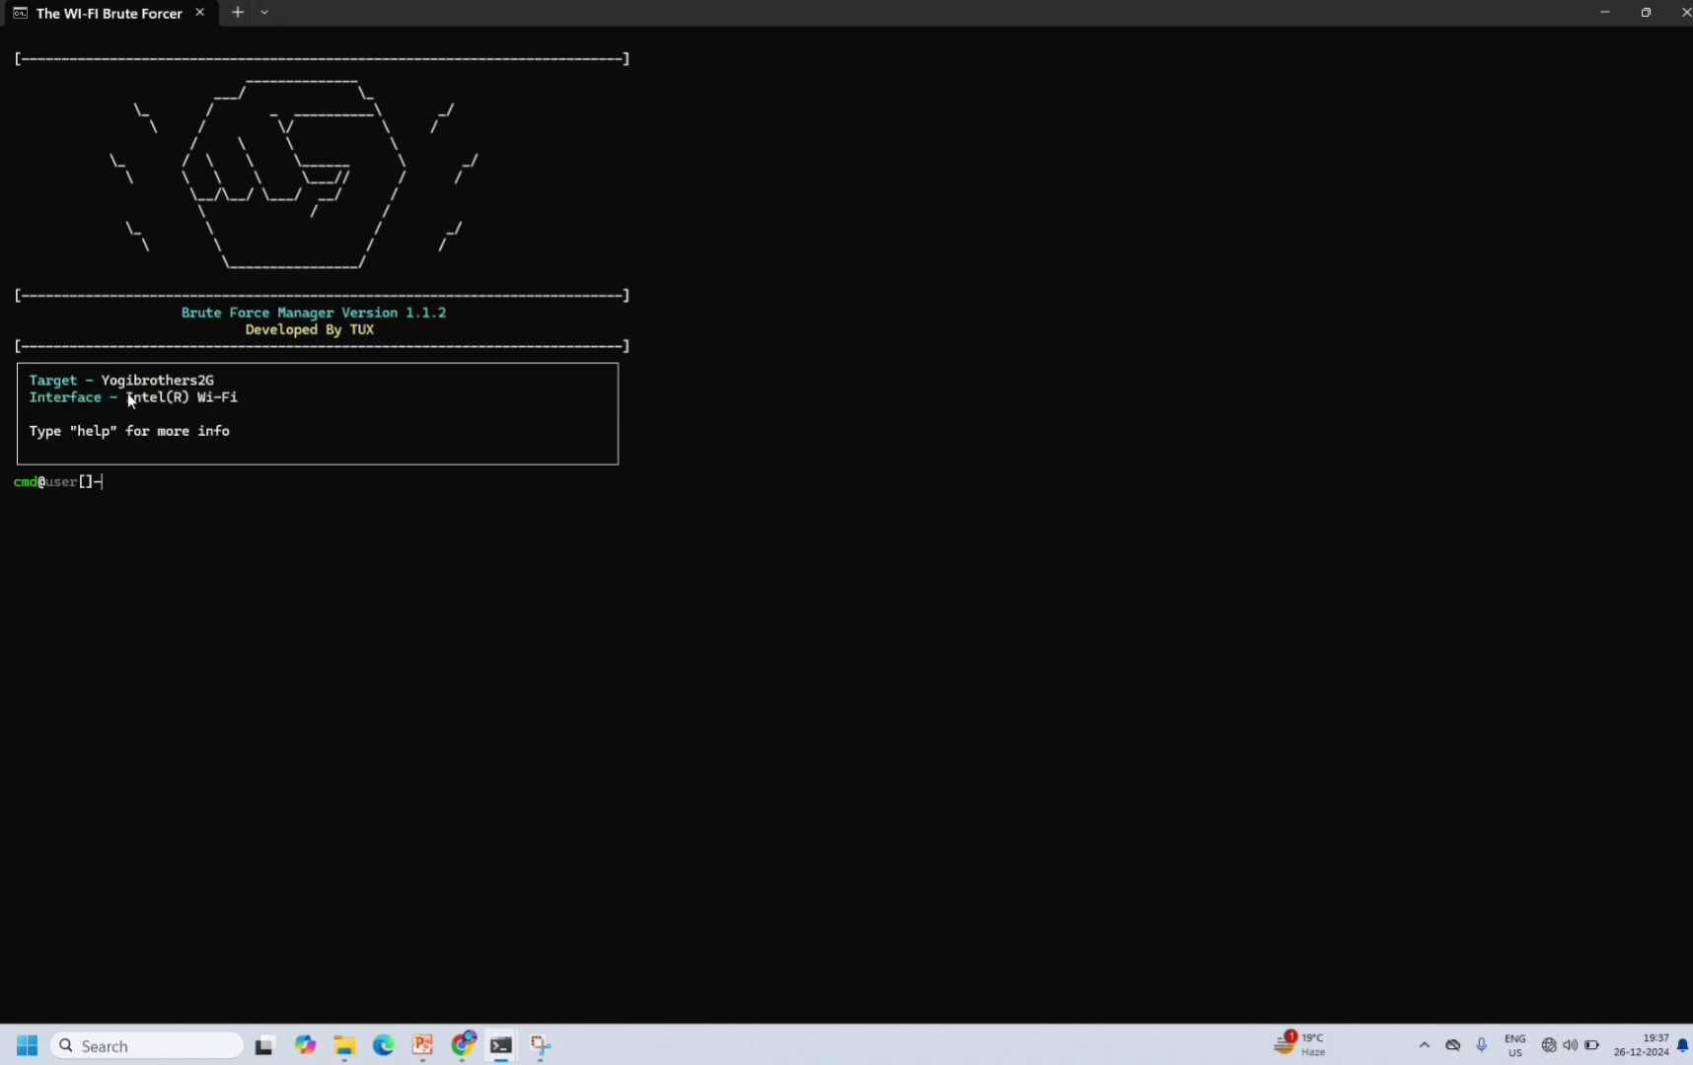
{"action": "left_click_drag", "start_coordinate": [127, 398], "coordinate": [256, 401]}
{"action": "type", "text": "at"}
{"action": "type", "text": "tack"}
{"action": "key", "text": "Return"}
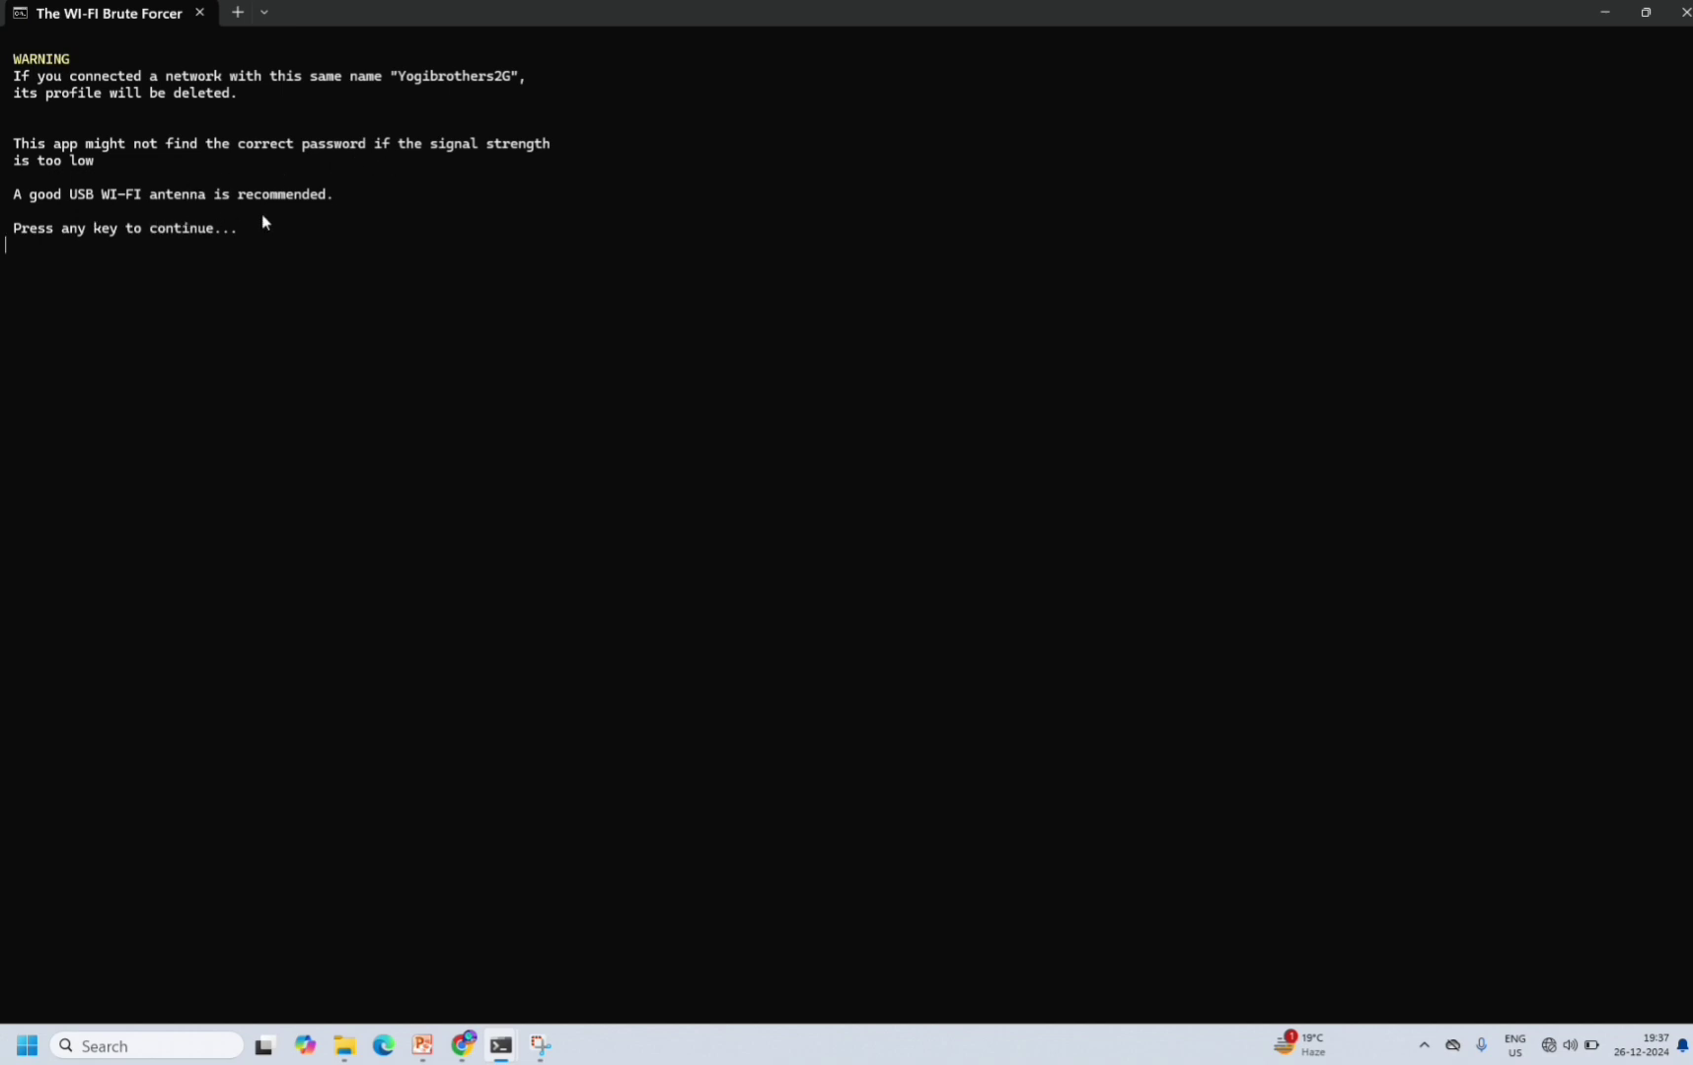
{"action": "key", "text": "Return"}
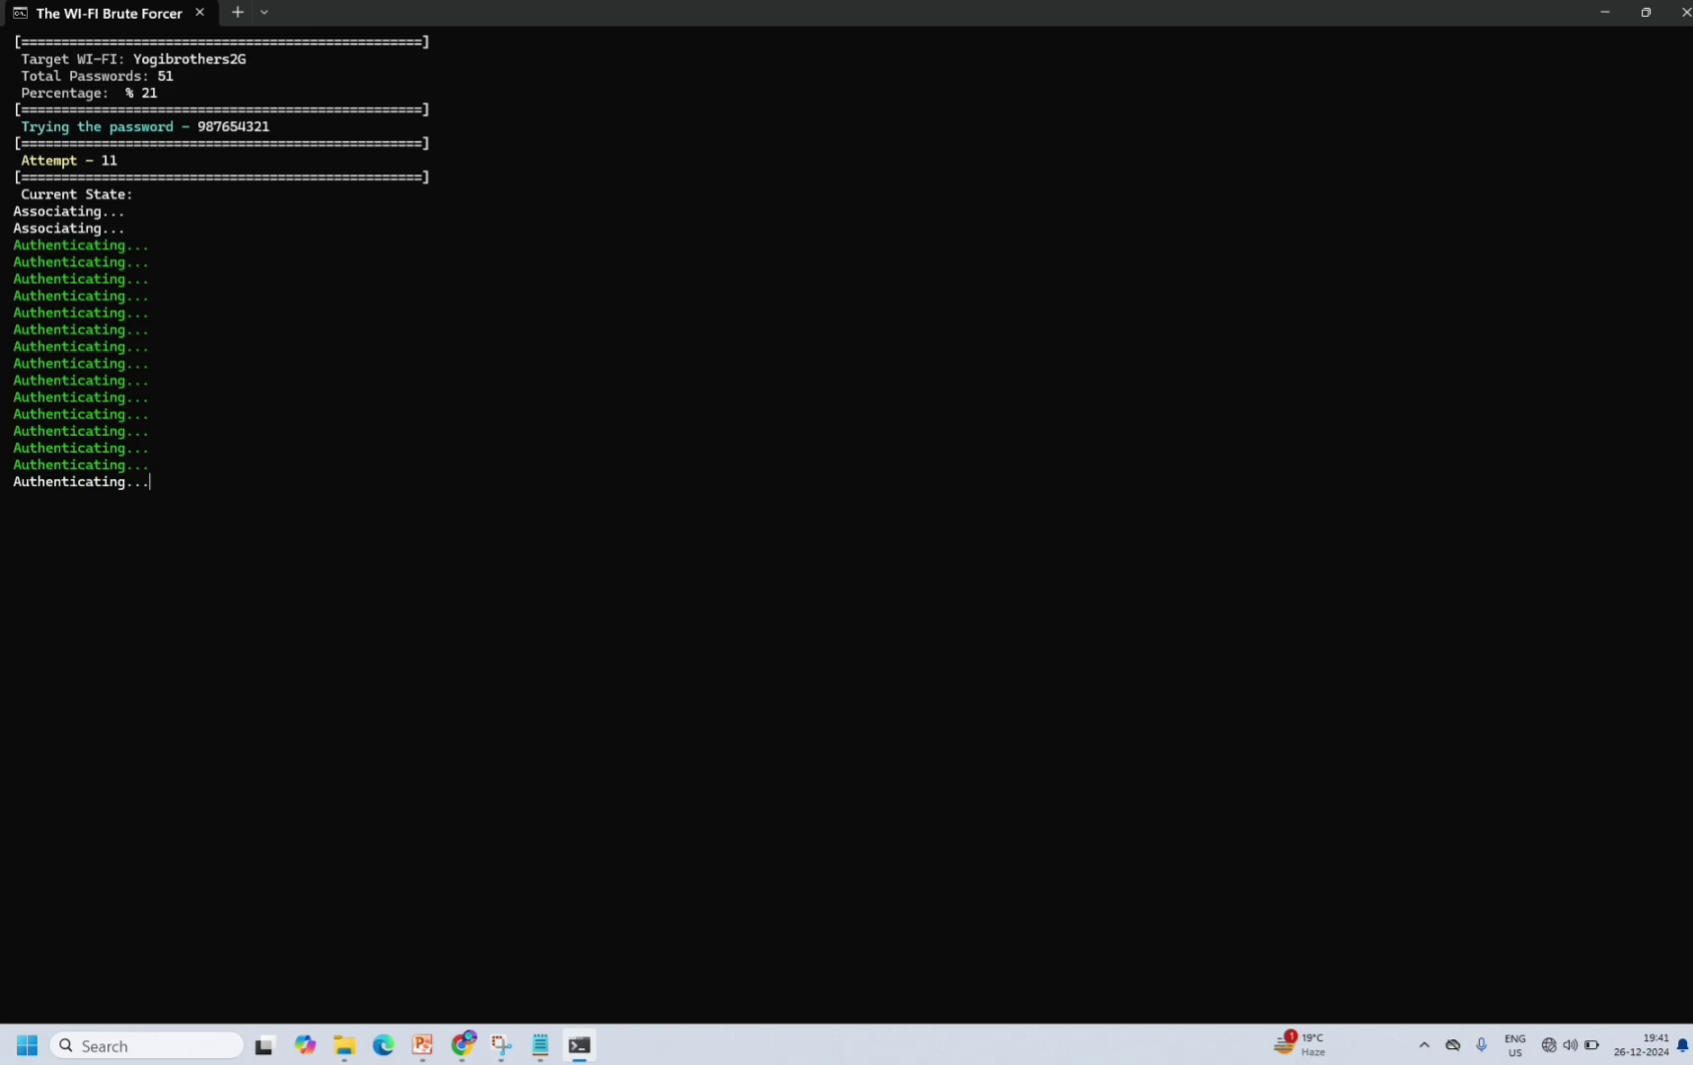
- Alternate between the Notepad password list and the running attack progress
{"action": "key", "text": "alt+Tab"}
{"action": "key", "text": "Tab"}
{"action": "scroll", "coordinate": [302, 323], "scroll_direction": "up", "scroll_amount": 5}
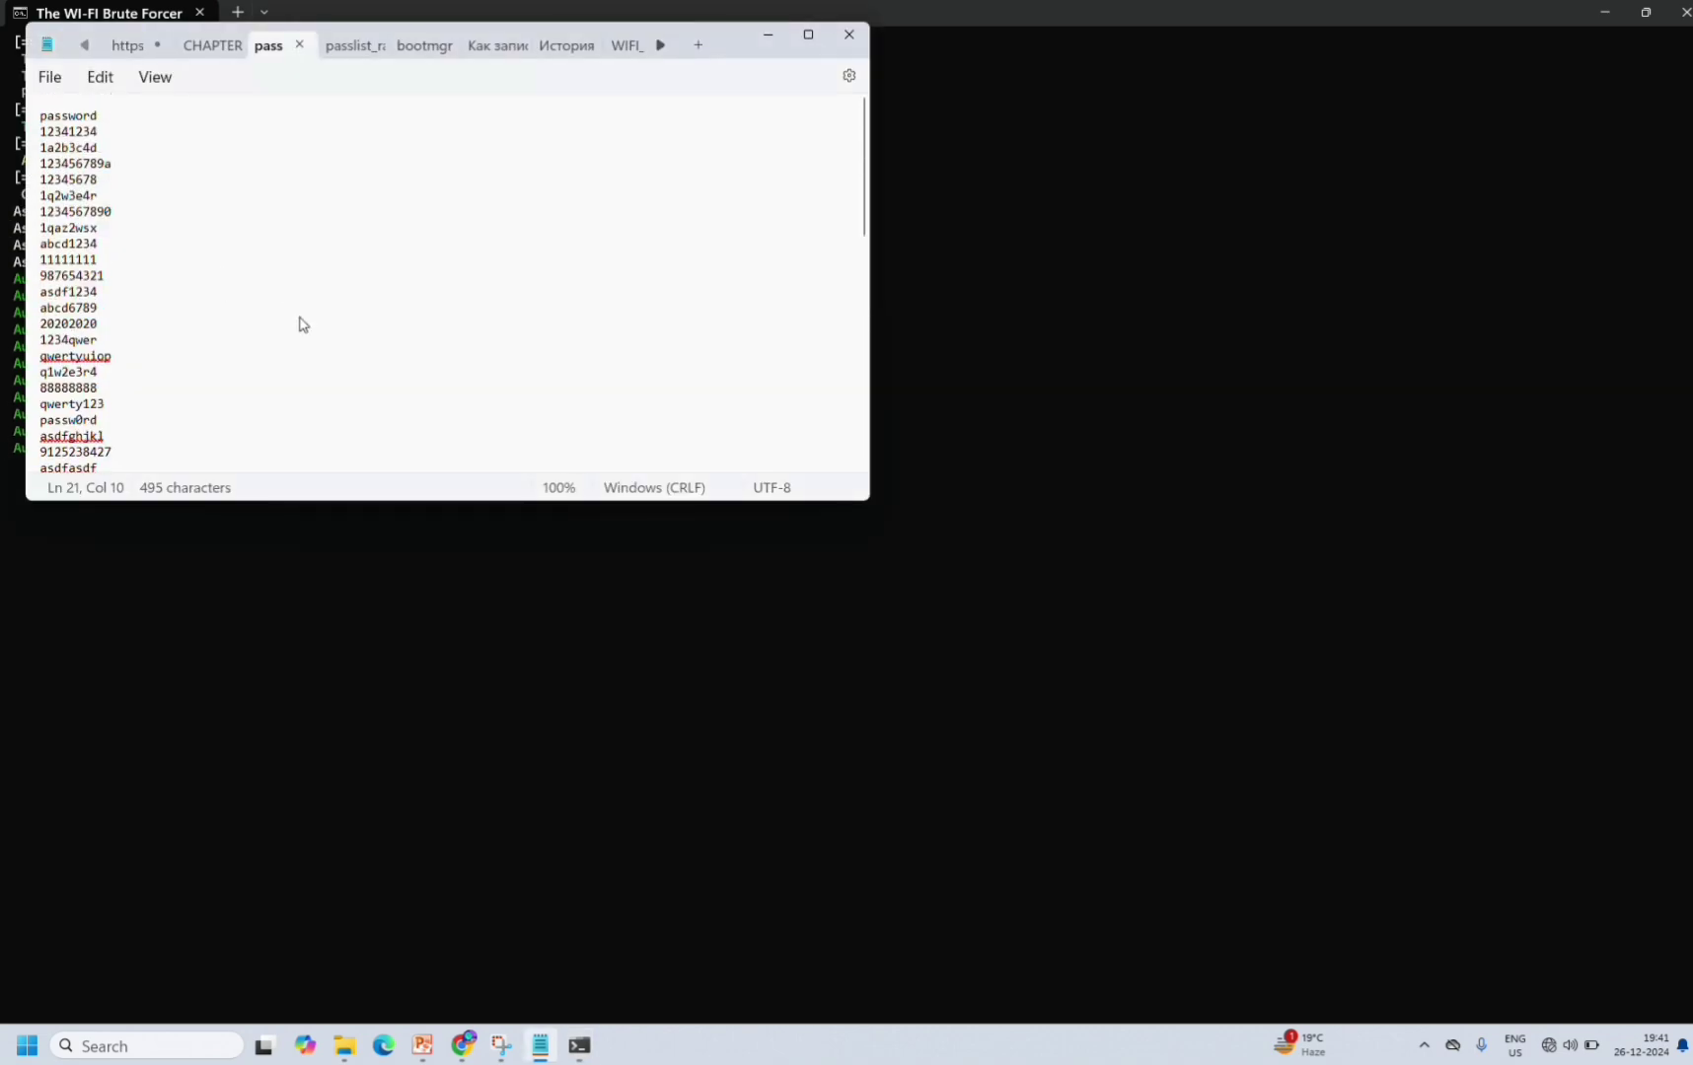
{"action": "key", "text": "alt+Tab"}
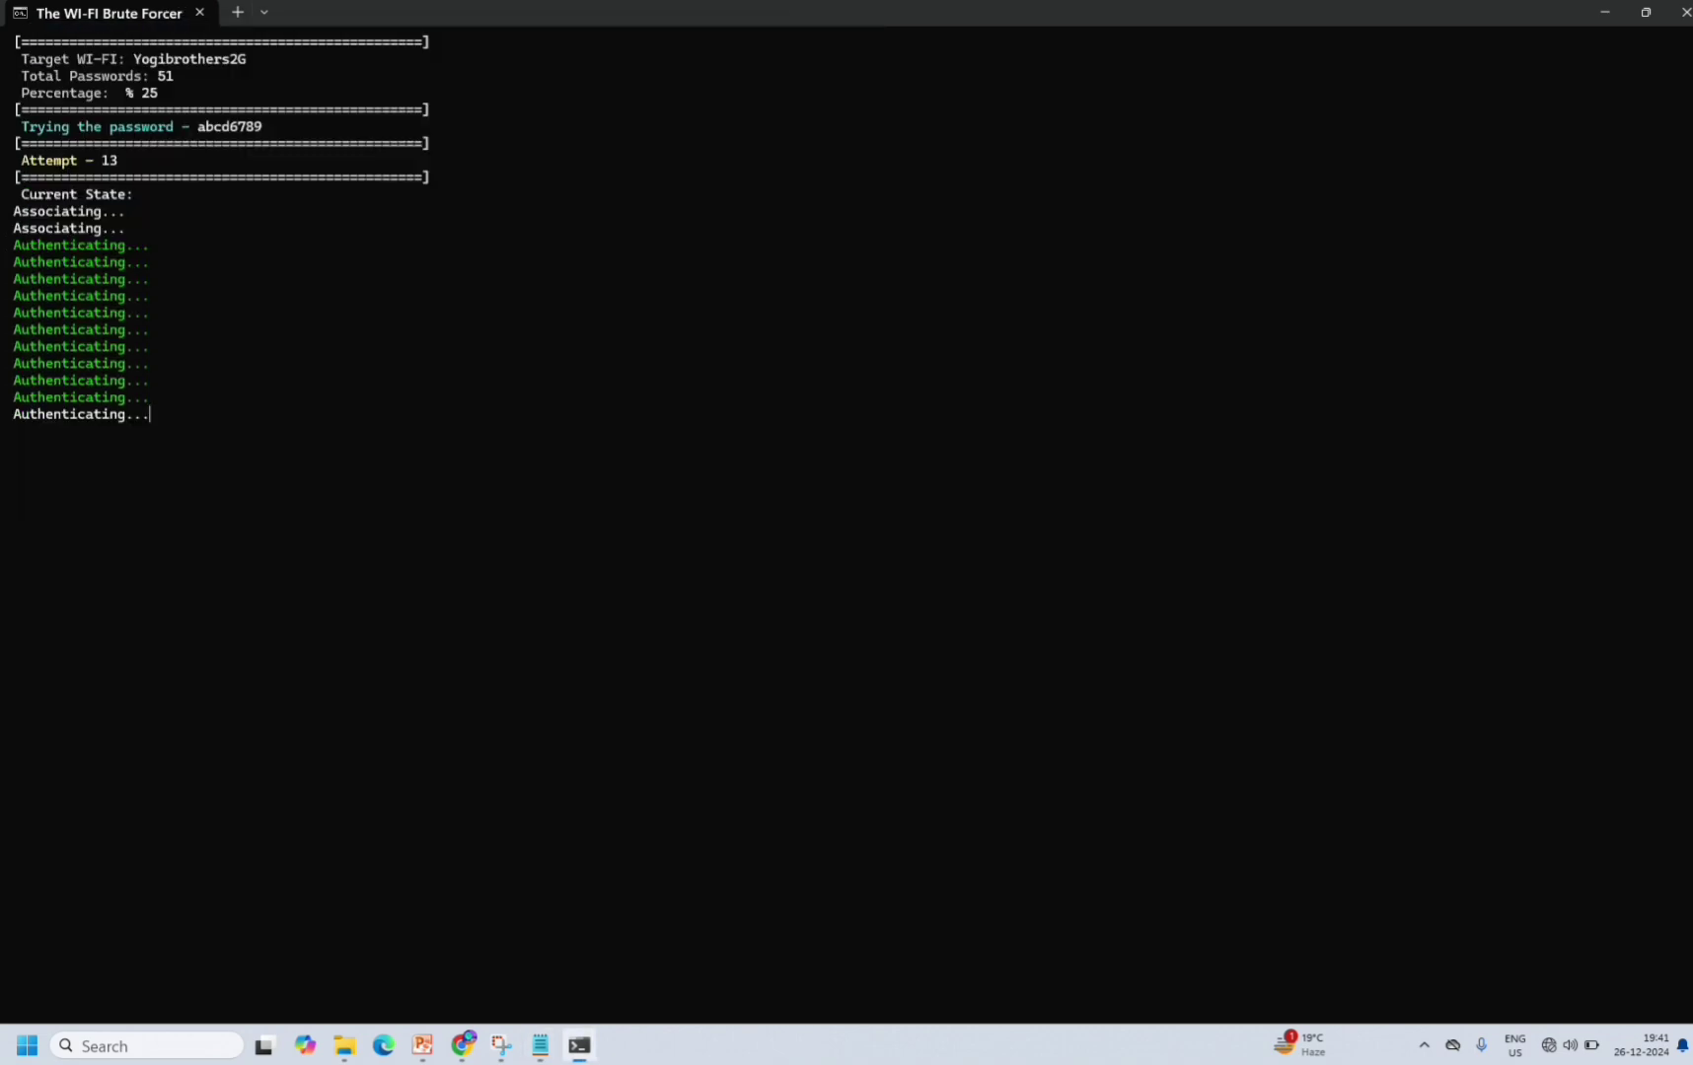
{"action": "key", "text": "alt+Tab"}
{"action": "scroll", "coordinate": [300, 318], "scroll_direction": "down", "scroll_amount": 5}
{"action": "scroll", "coordinate": [300, 318], "scroll_direction": "down", "scroll_amount": 3}
{"action": "scroll", "coordinate": [300, 318], "scroll_direction": "up", "scroll_amount": 8}
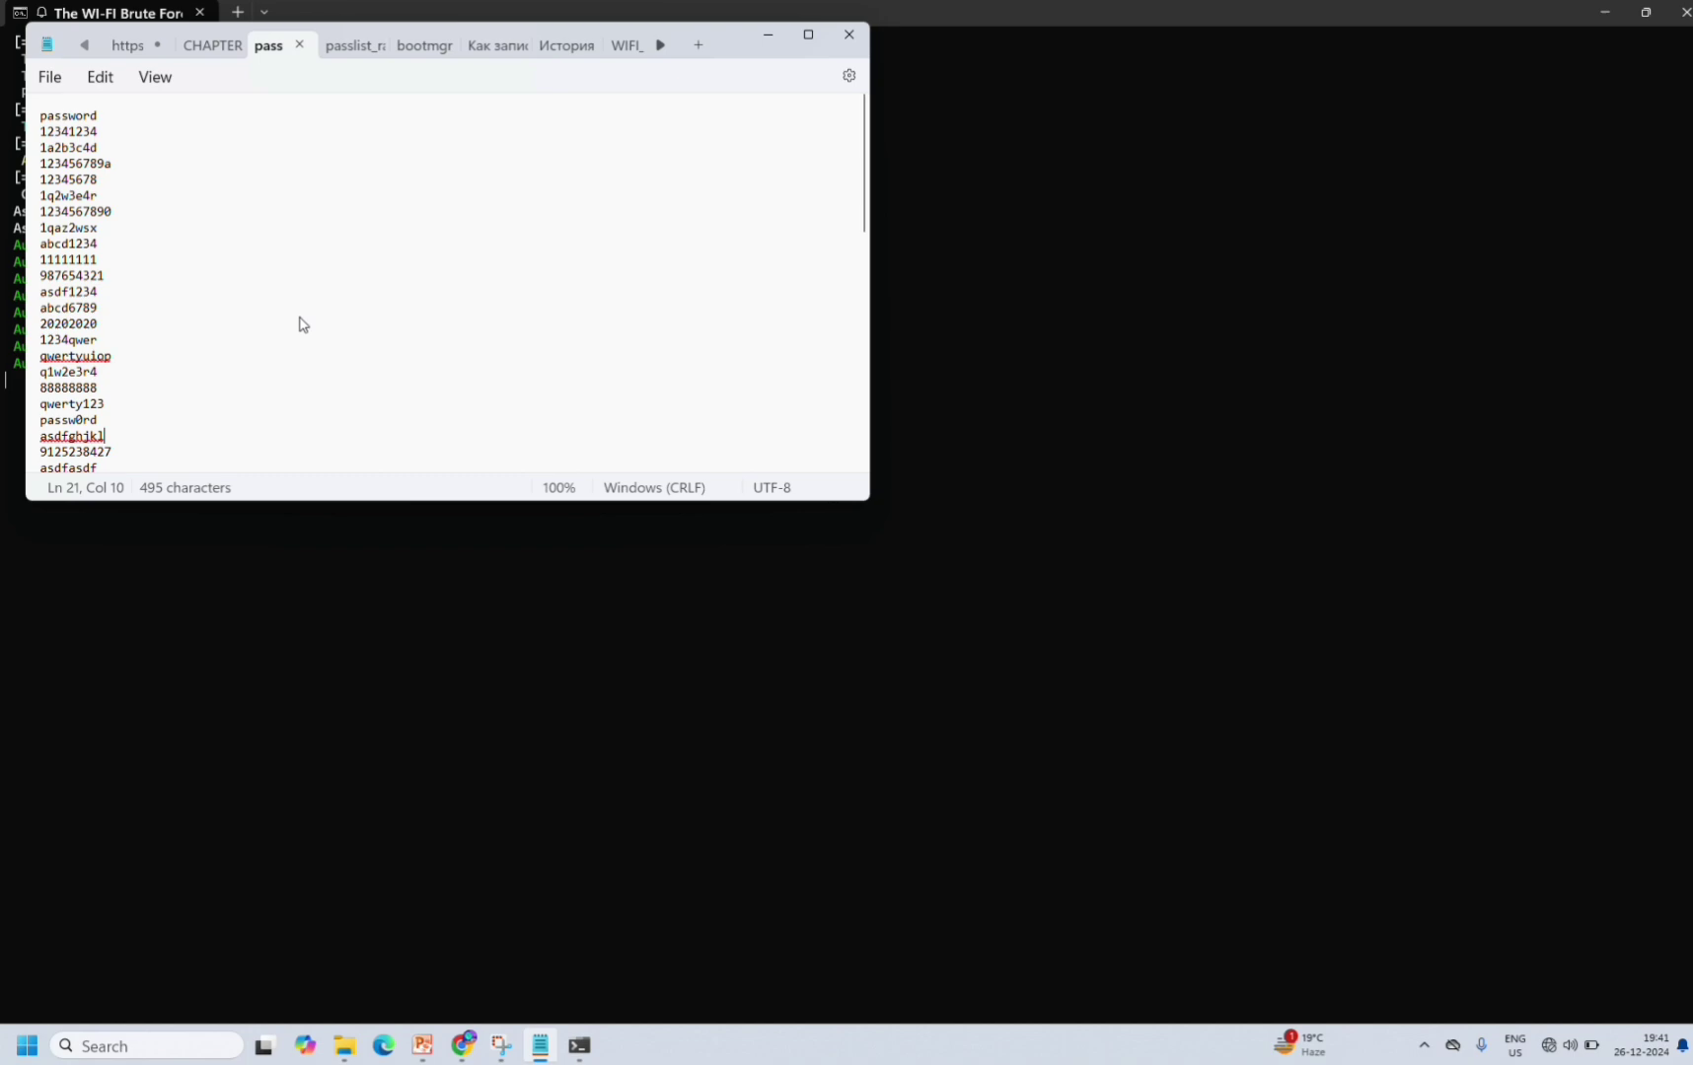
{"action": "scroll", "coordinate": [302, 323], "scroll_direction": "down", "scroll_amount": 8}
{"action": "key", "text": "alt+Tab"}
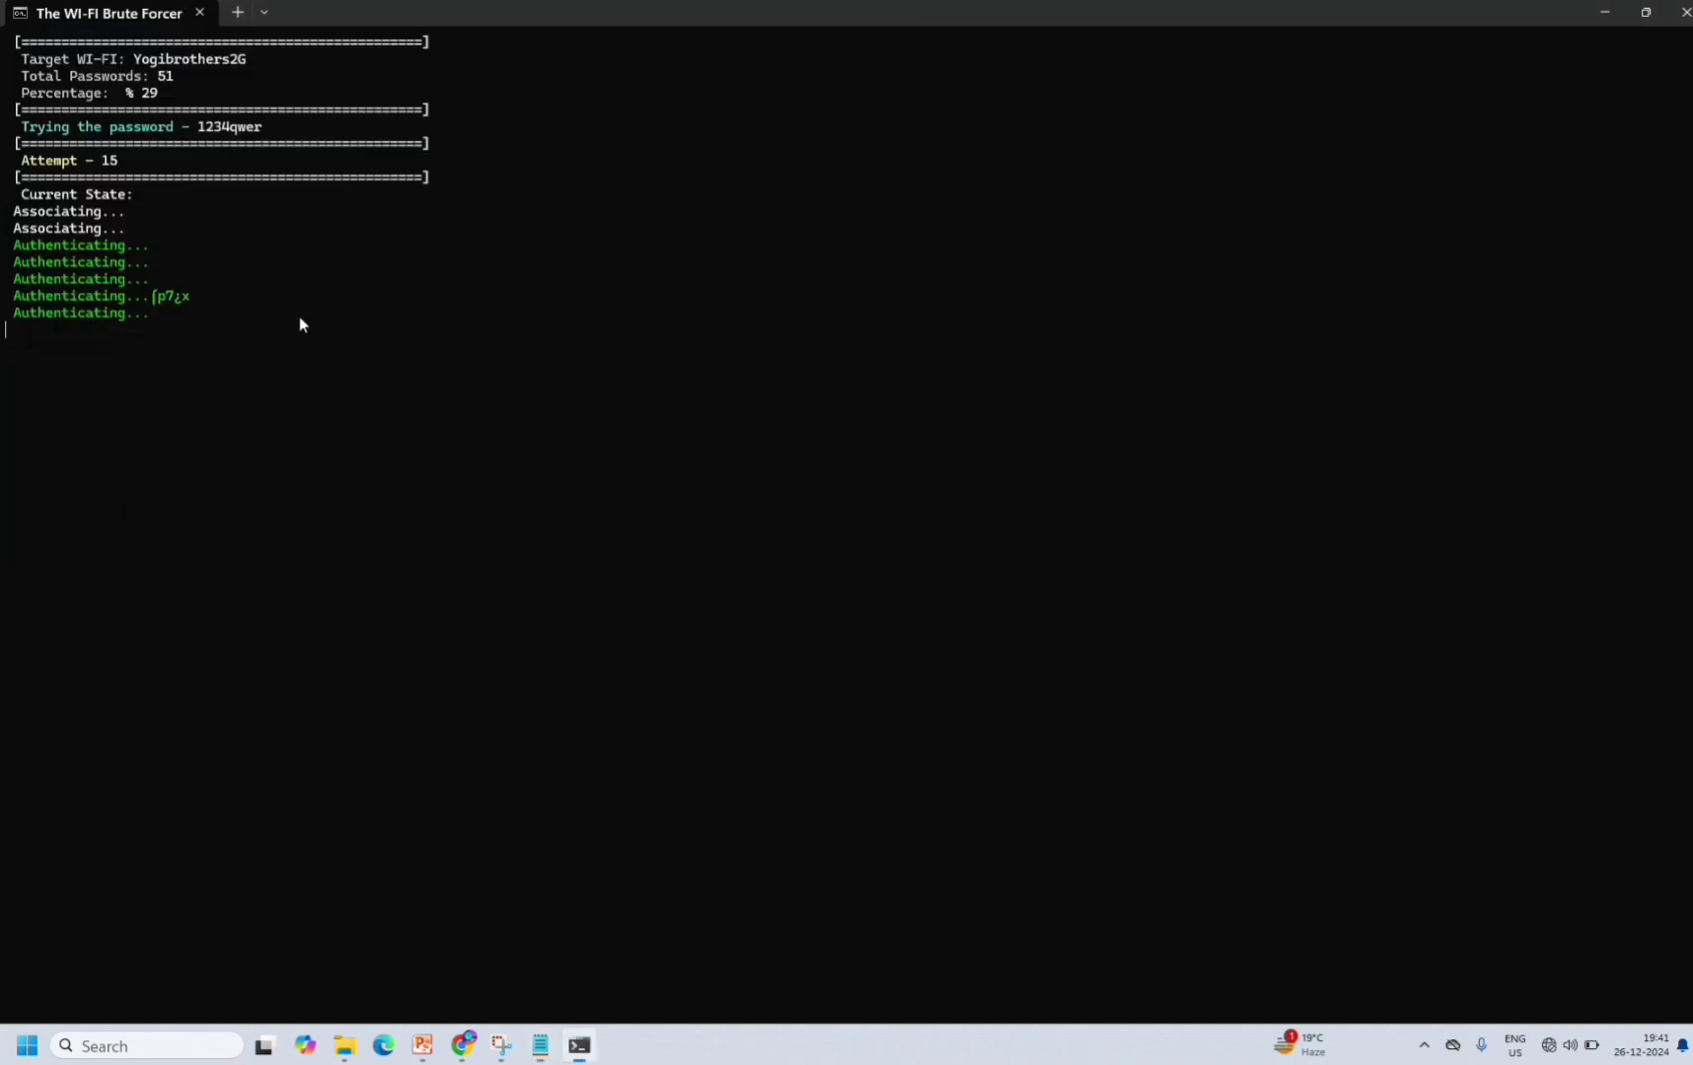
{"action": "key", "text": "alt+Tab"}
{"action": "scroll", "coordinate": [296, 273], "scroll_direction": "down", "scroll_amount": 5}
{"action": "scroll", "coordinate": [296, 273], "scroll_direction": "down", "scroll_amount": 5}
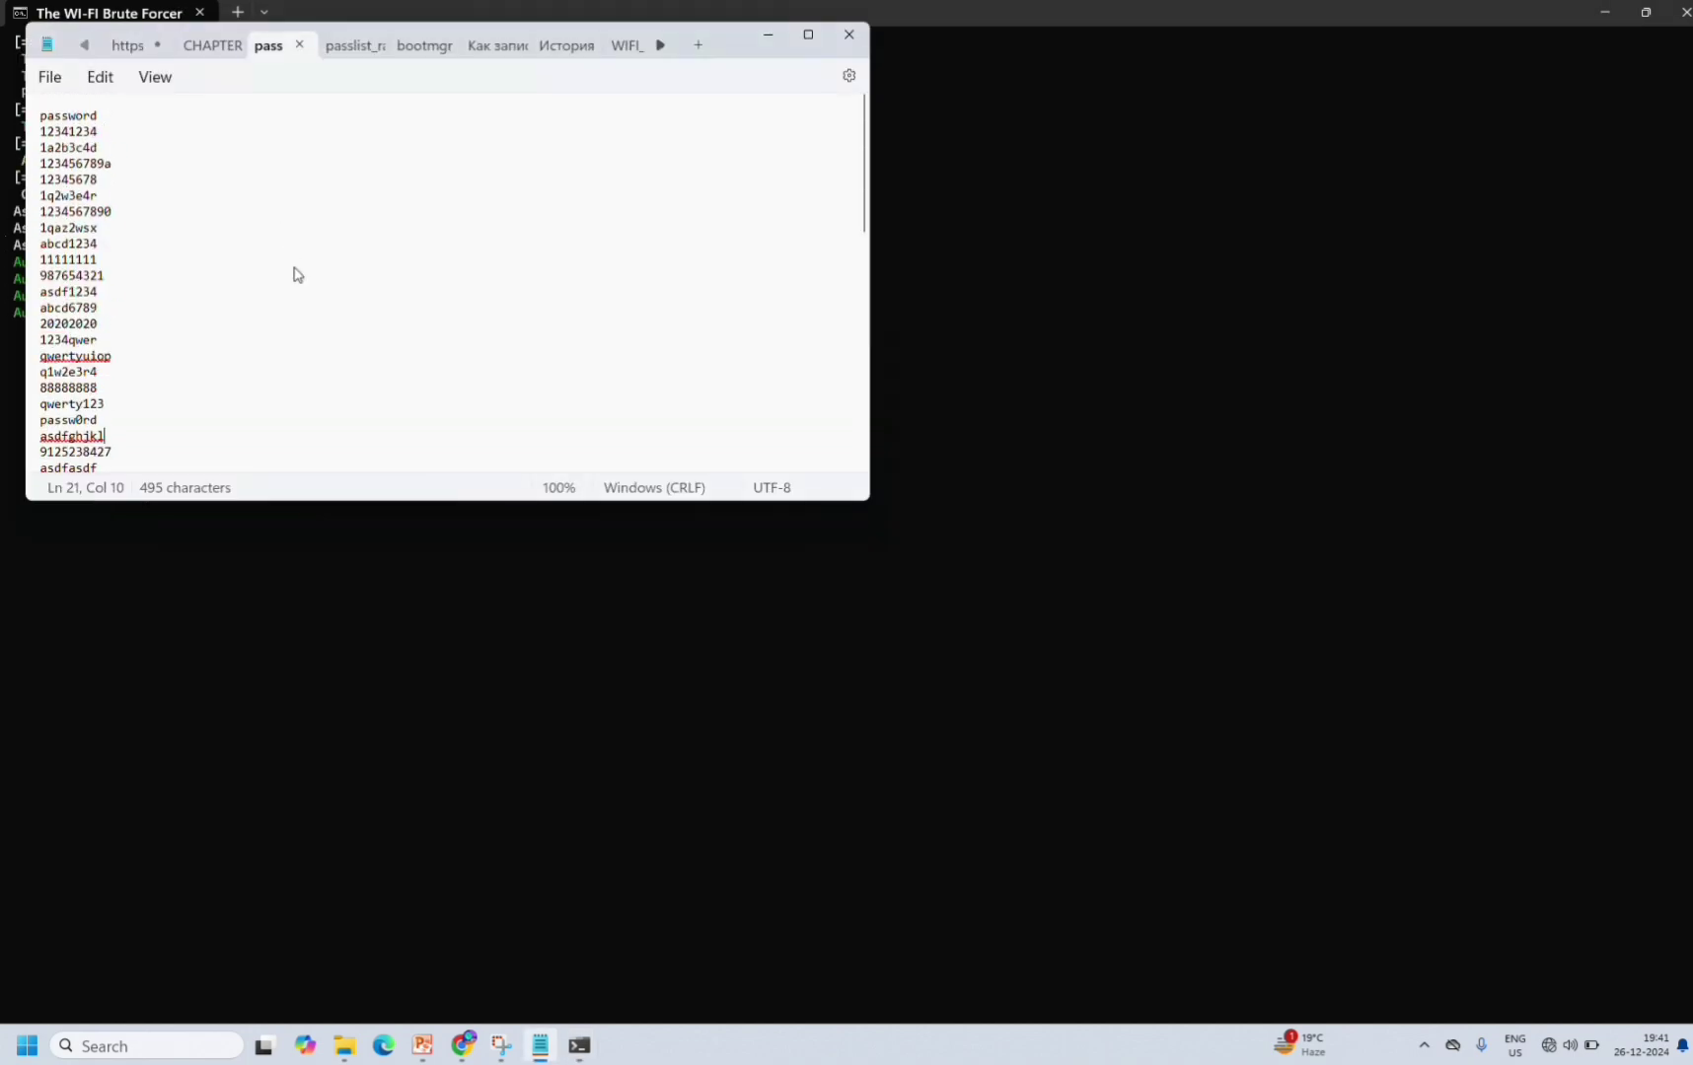
{"action": "scroll", "coordinate": [296, 273], "scroll_direction": "up", "scroll_amount": 4}
{"action": "scroll", "coordinate": [296, 273], "scroll_direction": "down", "scroll_amount": 5}
{"action": "key", "text": "alt+Tab"}
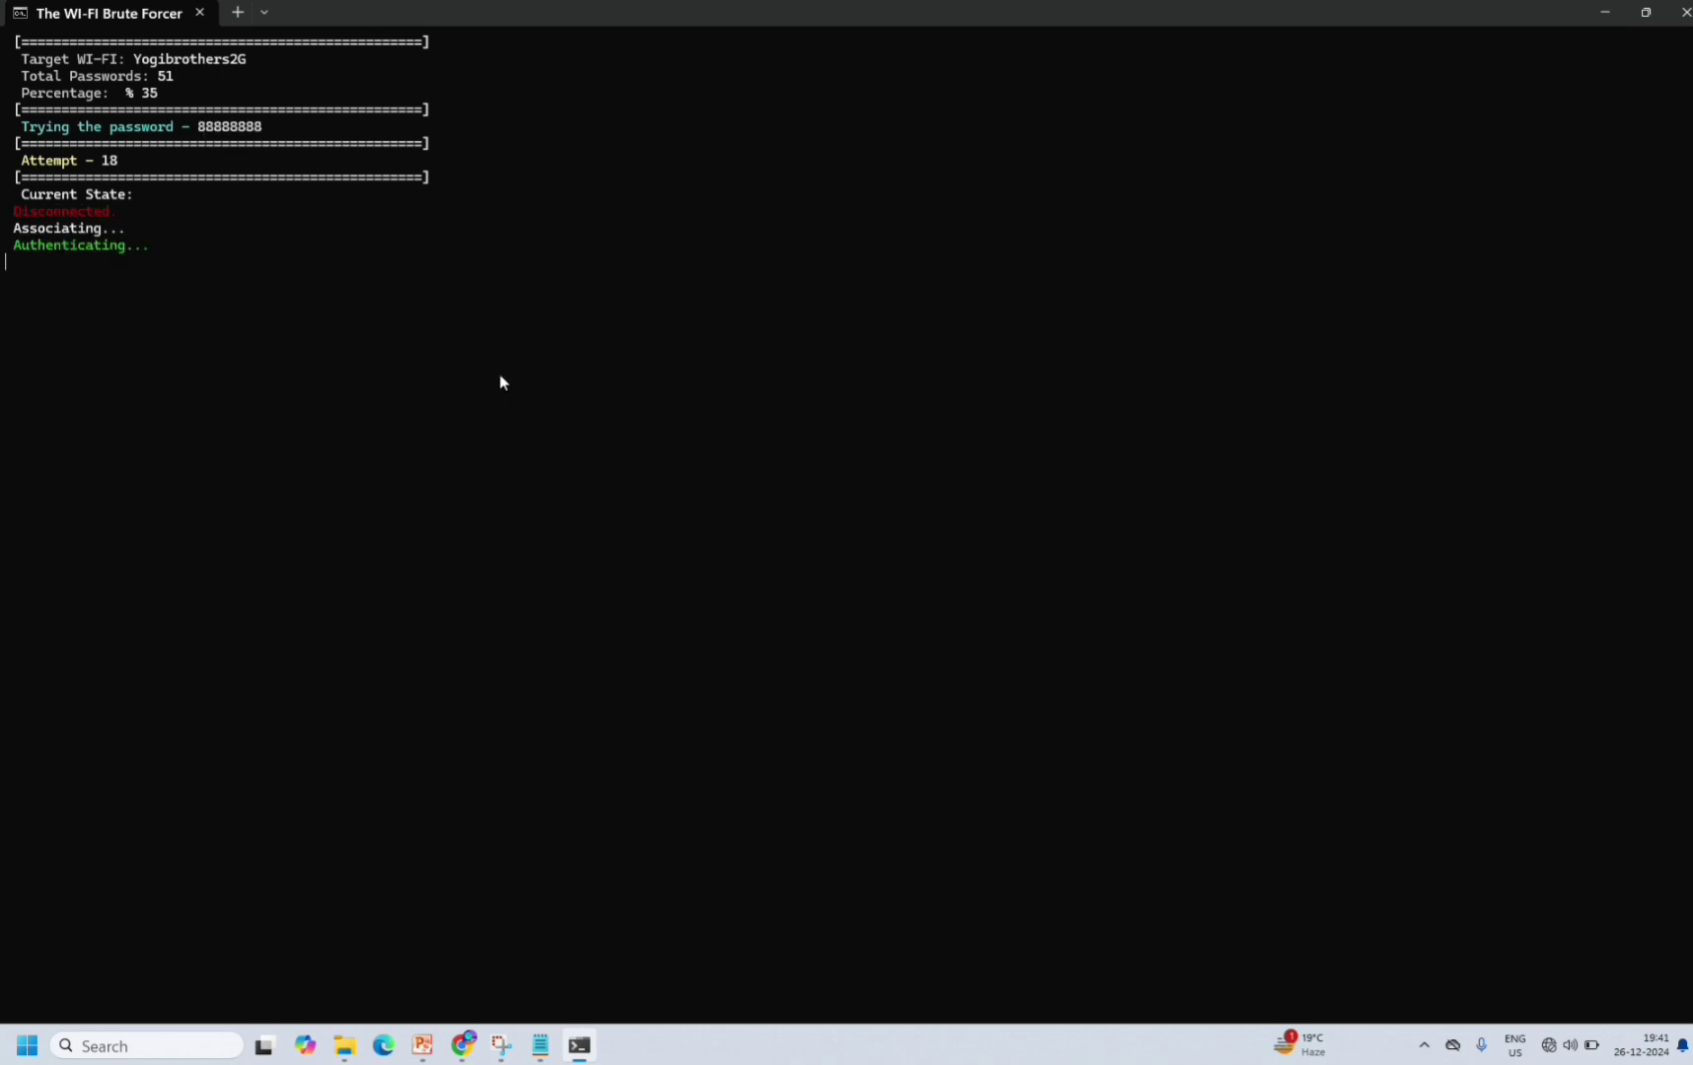
- Highlight Total Passwords: 51, check entries from 11111111 upward, then return to results
{"action": "left_click_drag", "start_coordinate": [21, 75], "coordinate": [248, 79]}
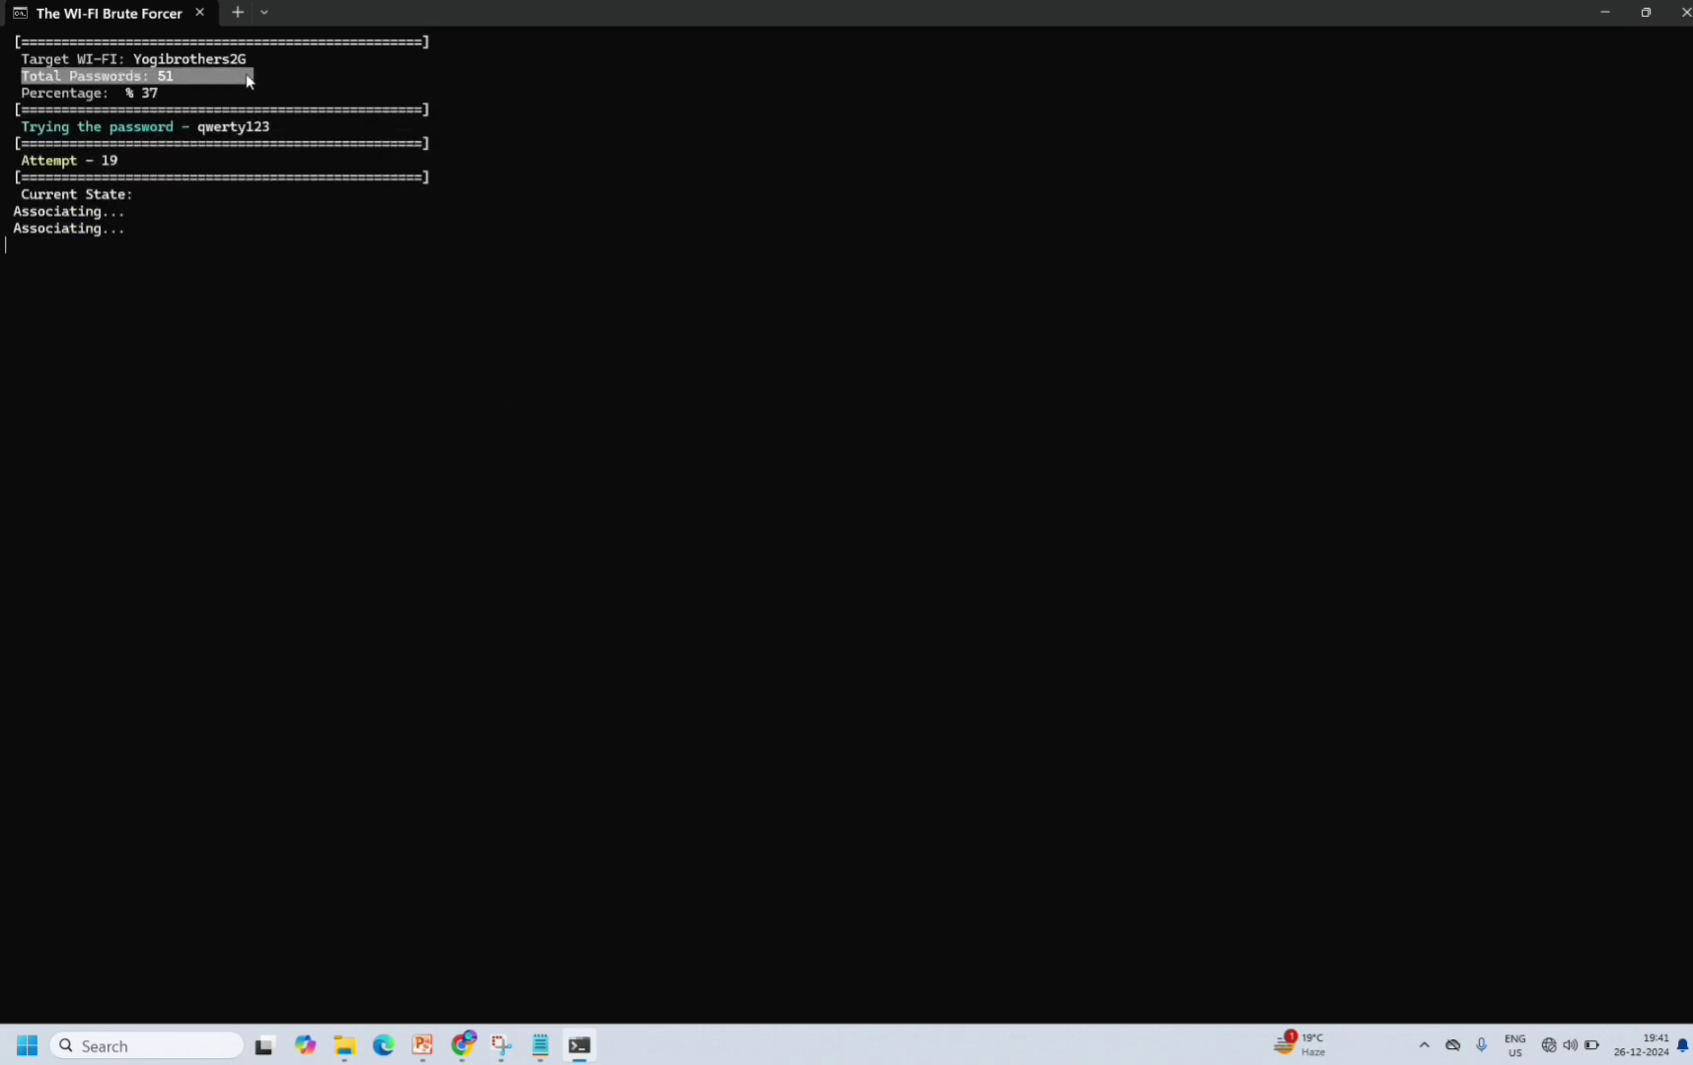
{"action": "key", "text": "alt+Tab"}
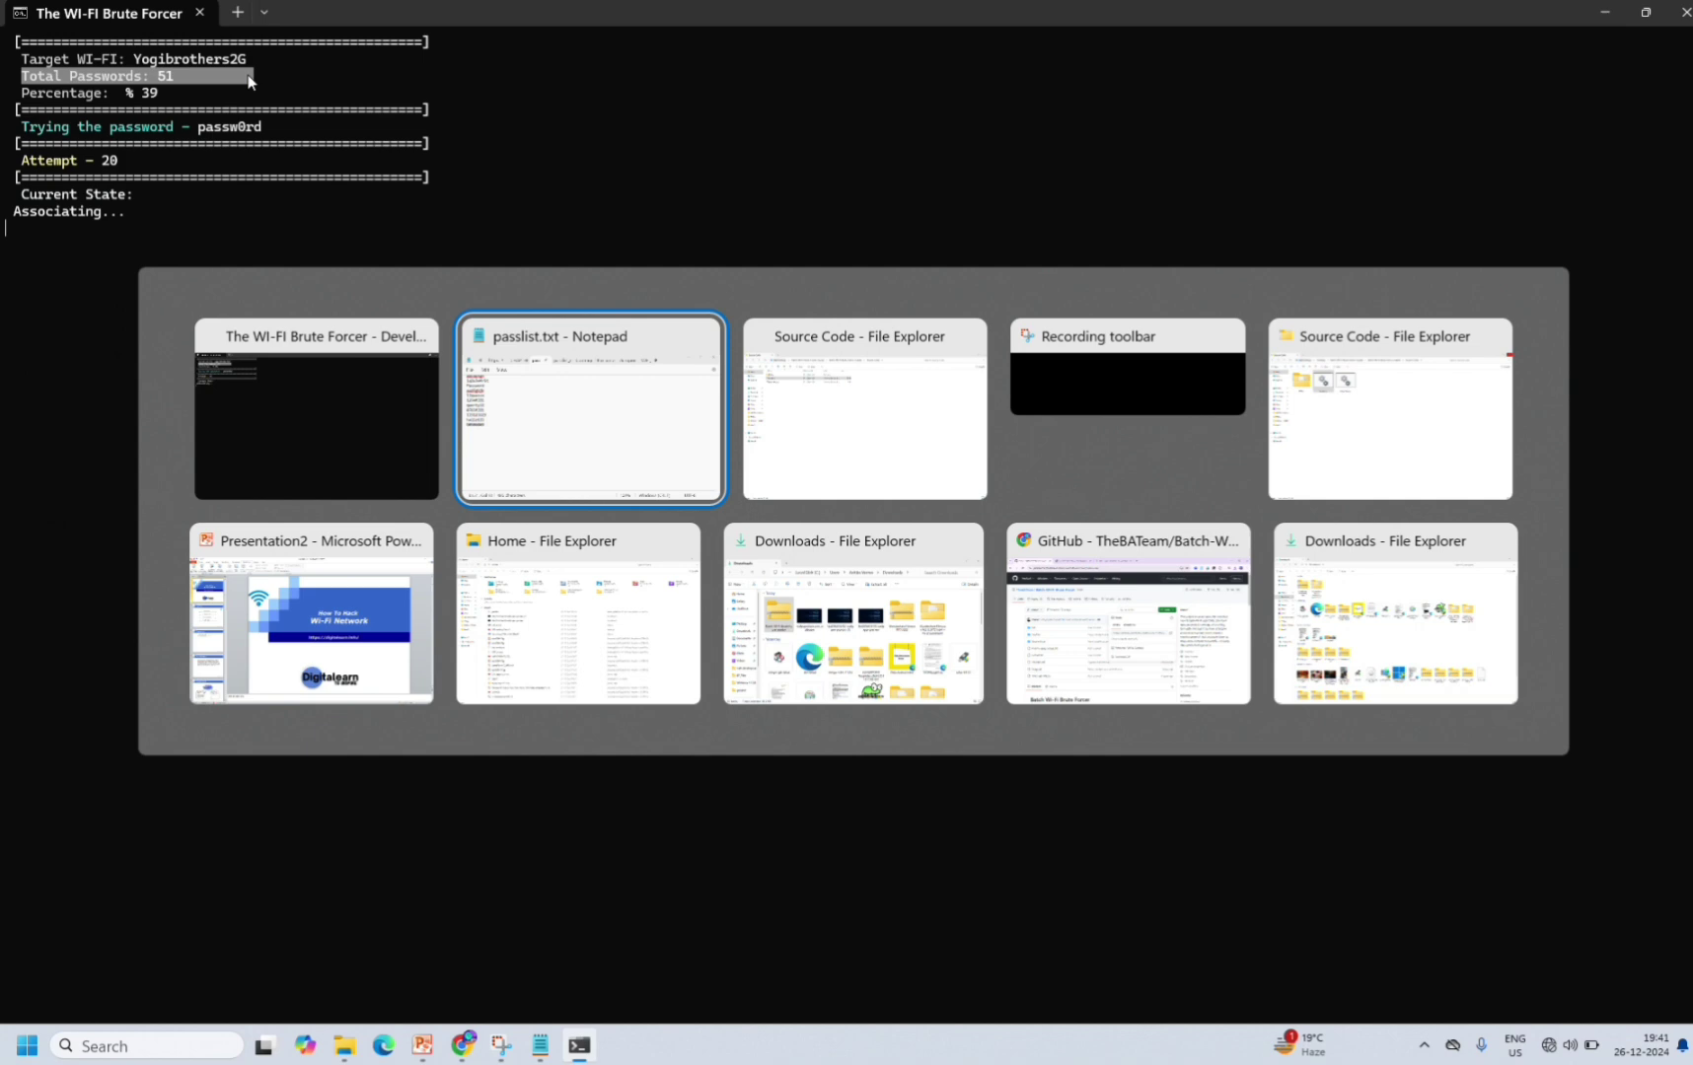
{"action": "scroll", "coordinate": [178, 215], "scroll_direction": "up", "scroll_amount": 5}
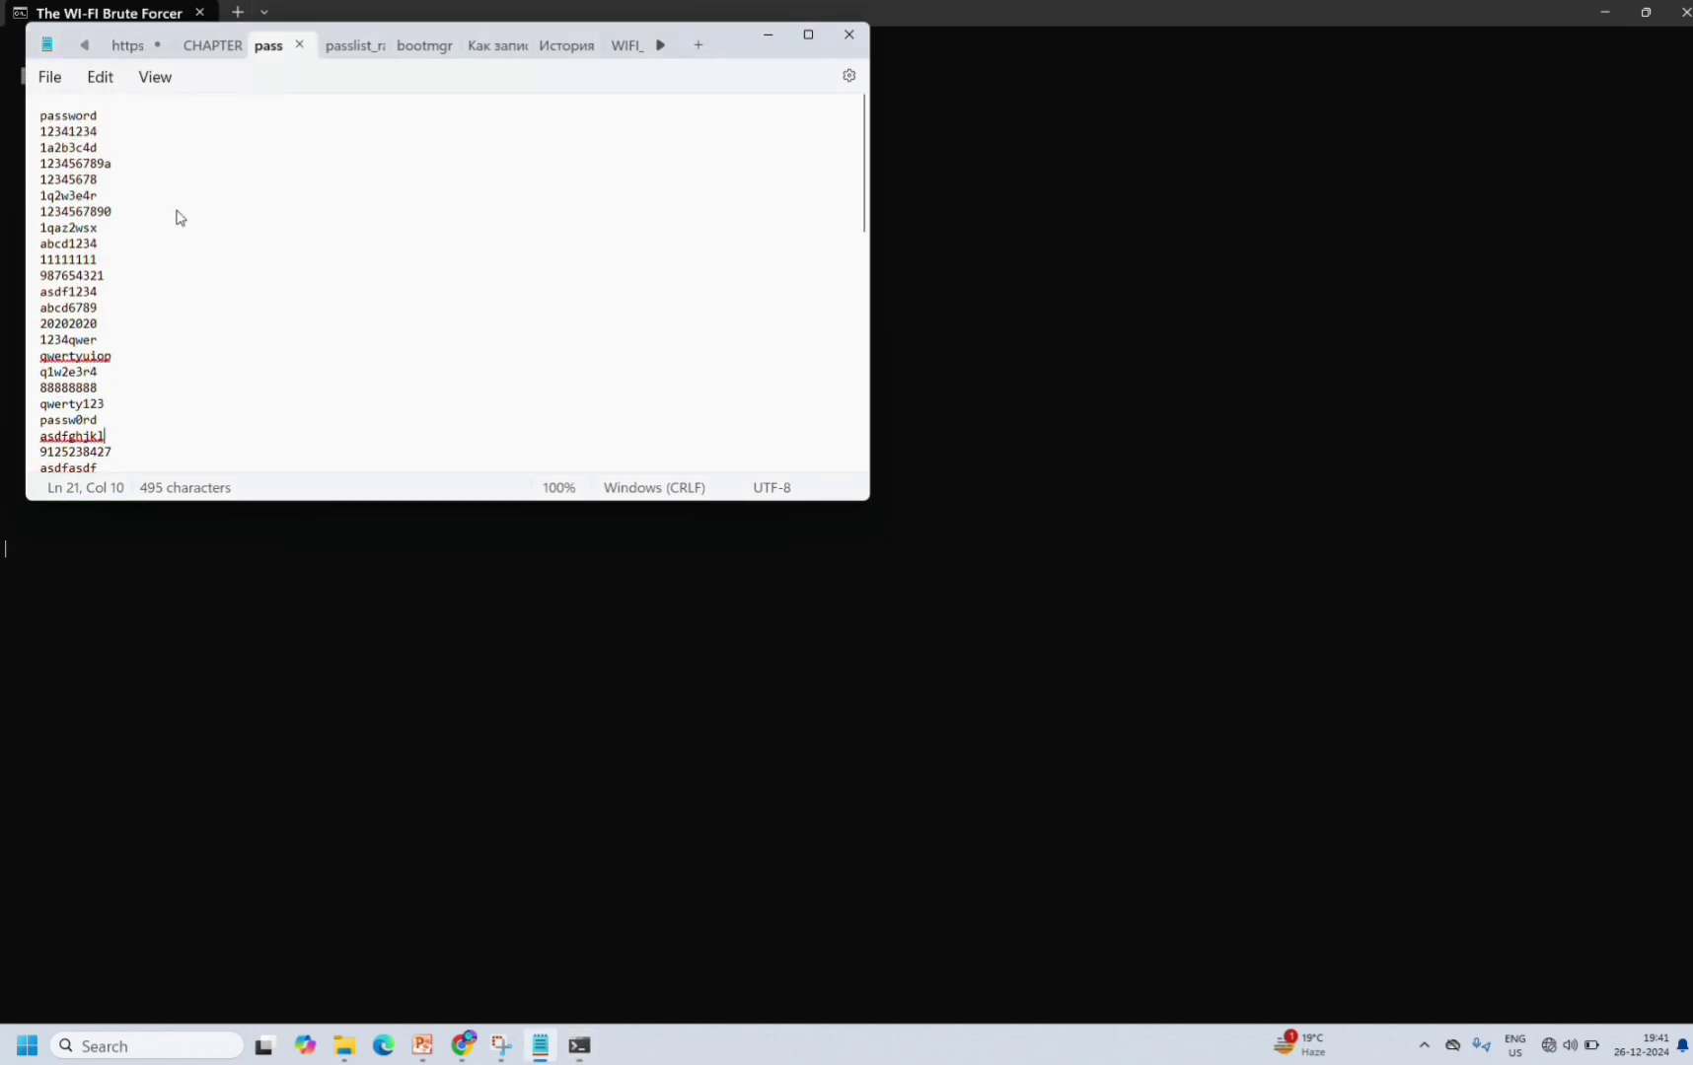
{"action": "left_click", "coordinate": [111, 260]}
{"action": "key", "text": "Up"}
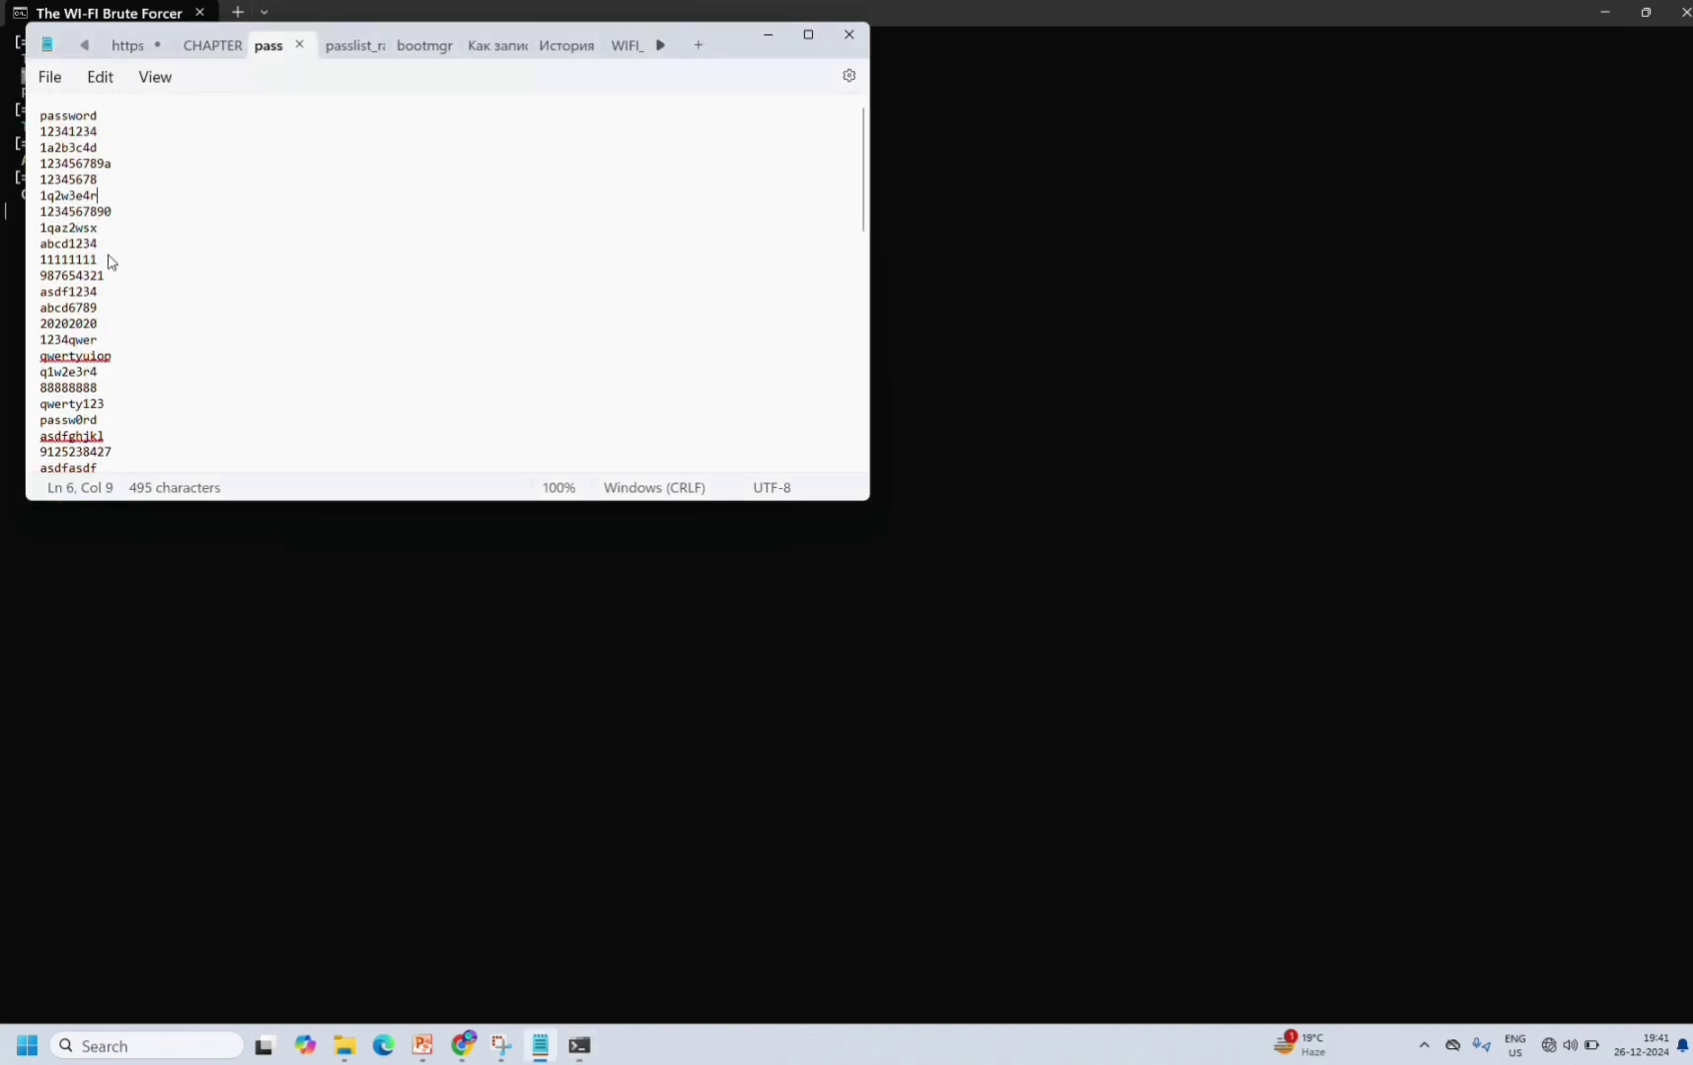
{"action": "key", "text": "Up"}
{"action": "key", "text": "Up"}
{"action": "key", "text": "Up"}
{"action": "key", "text": "alt+Tab"}
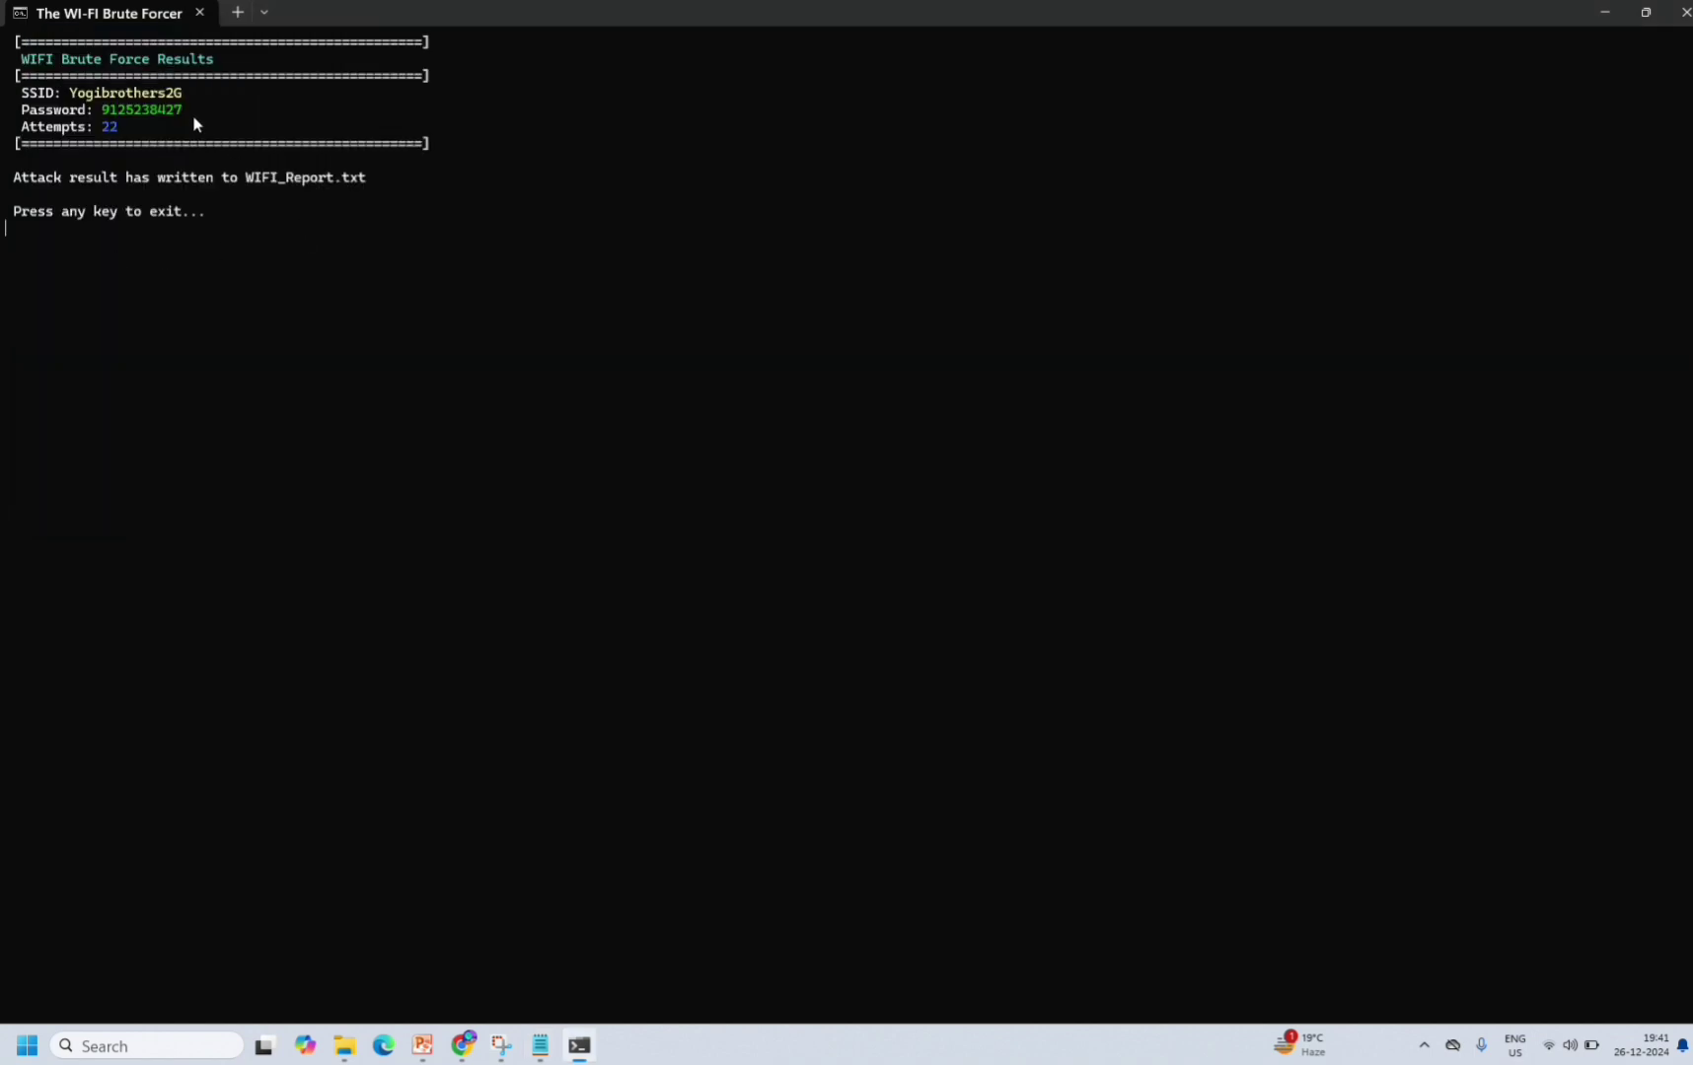
{"action": "left_click_drag", "start_coordinate": [183, 110], "coordinate": [103, 109]}
{"action": "left_click_drag", "start_coordinate": [23, 93], "coordinate": [183, 95]}
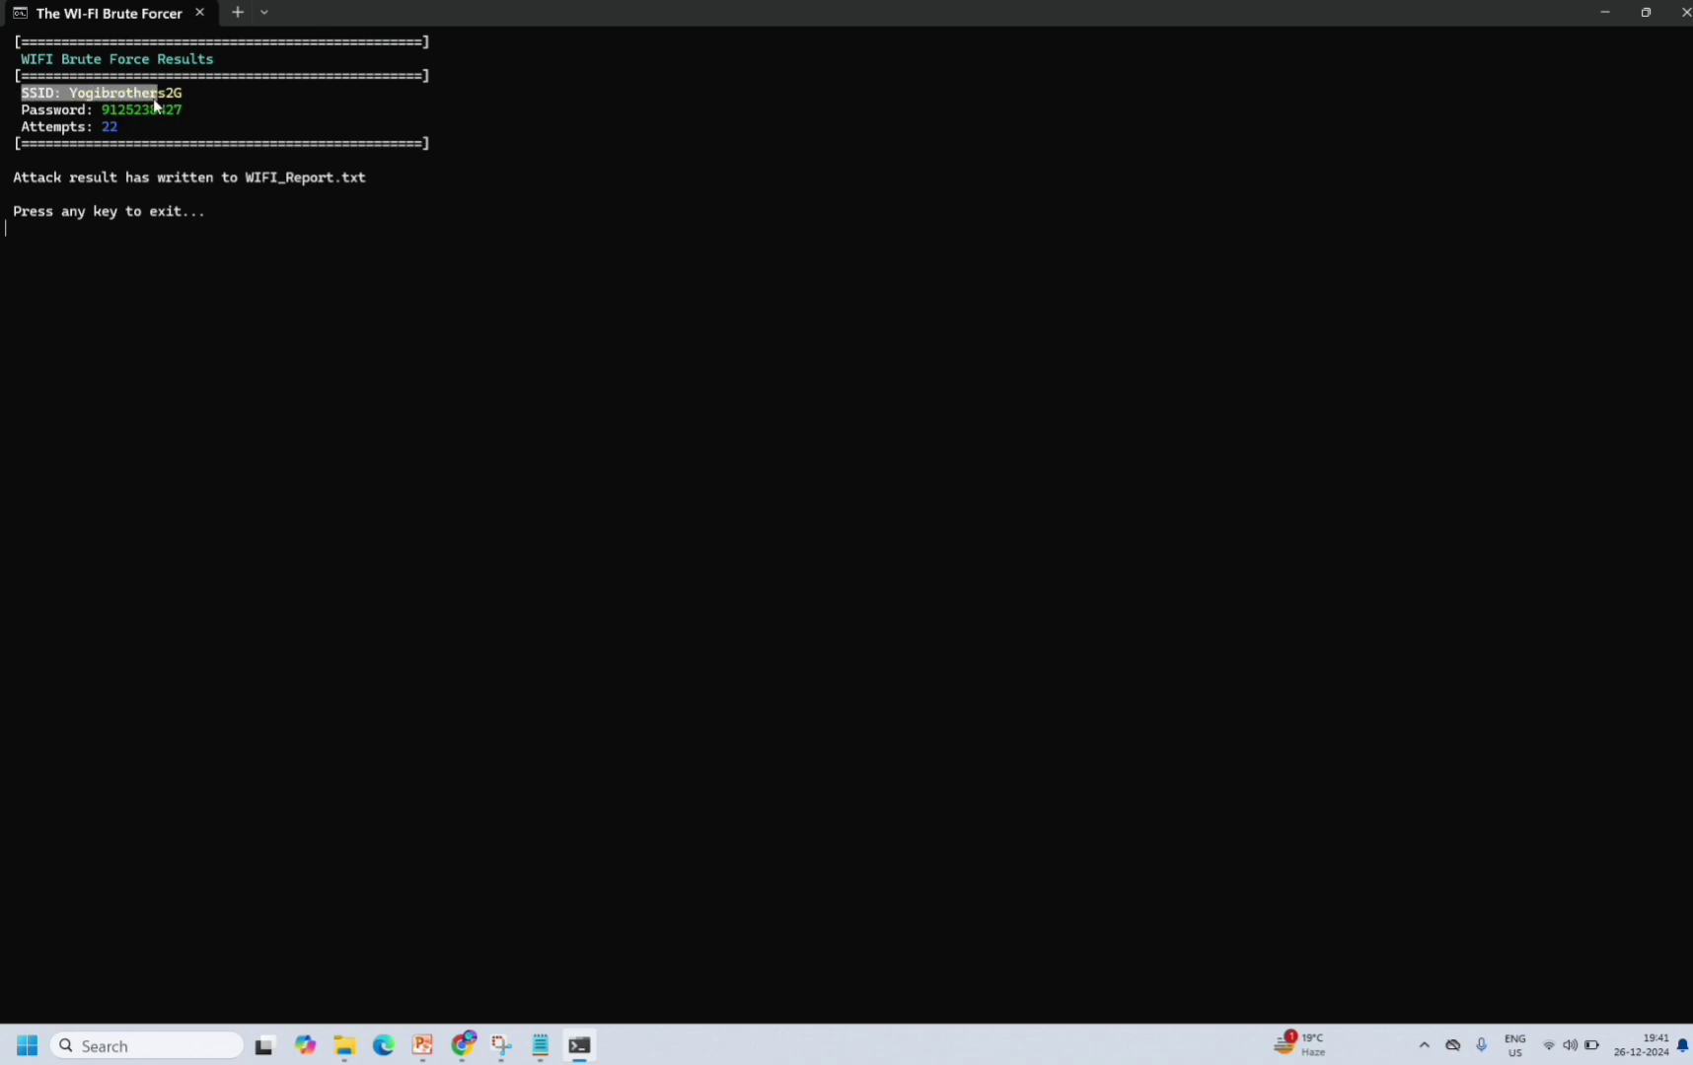
{"action": "right_click", "coordinate": [183, 104]}
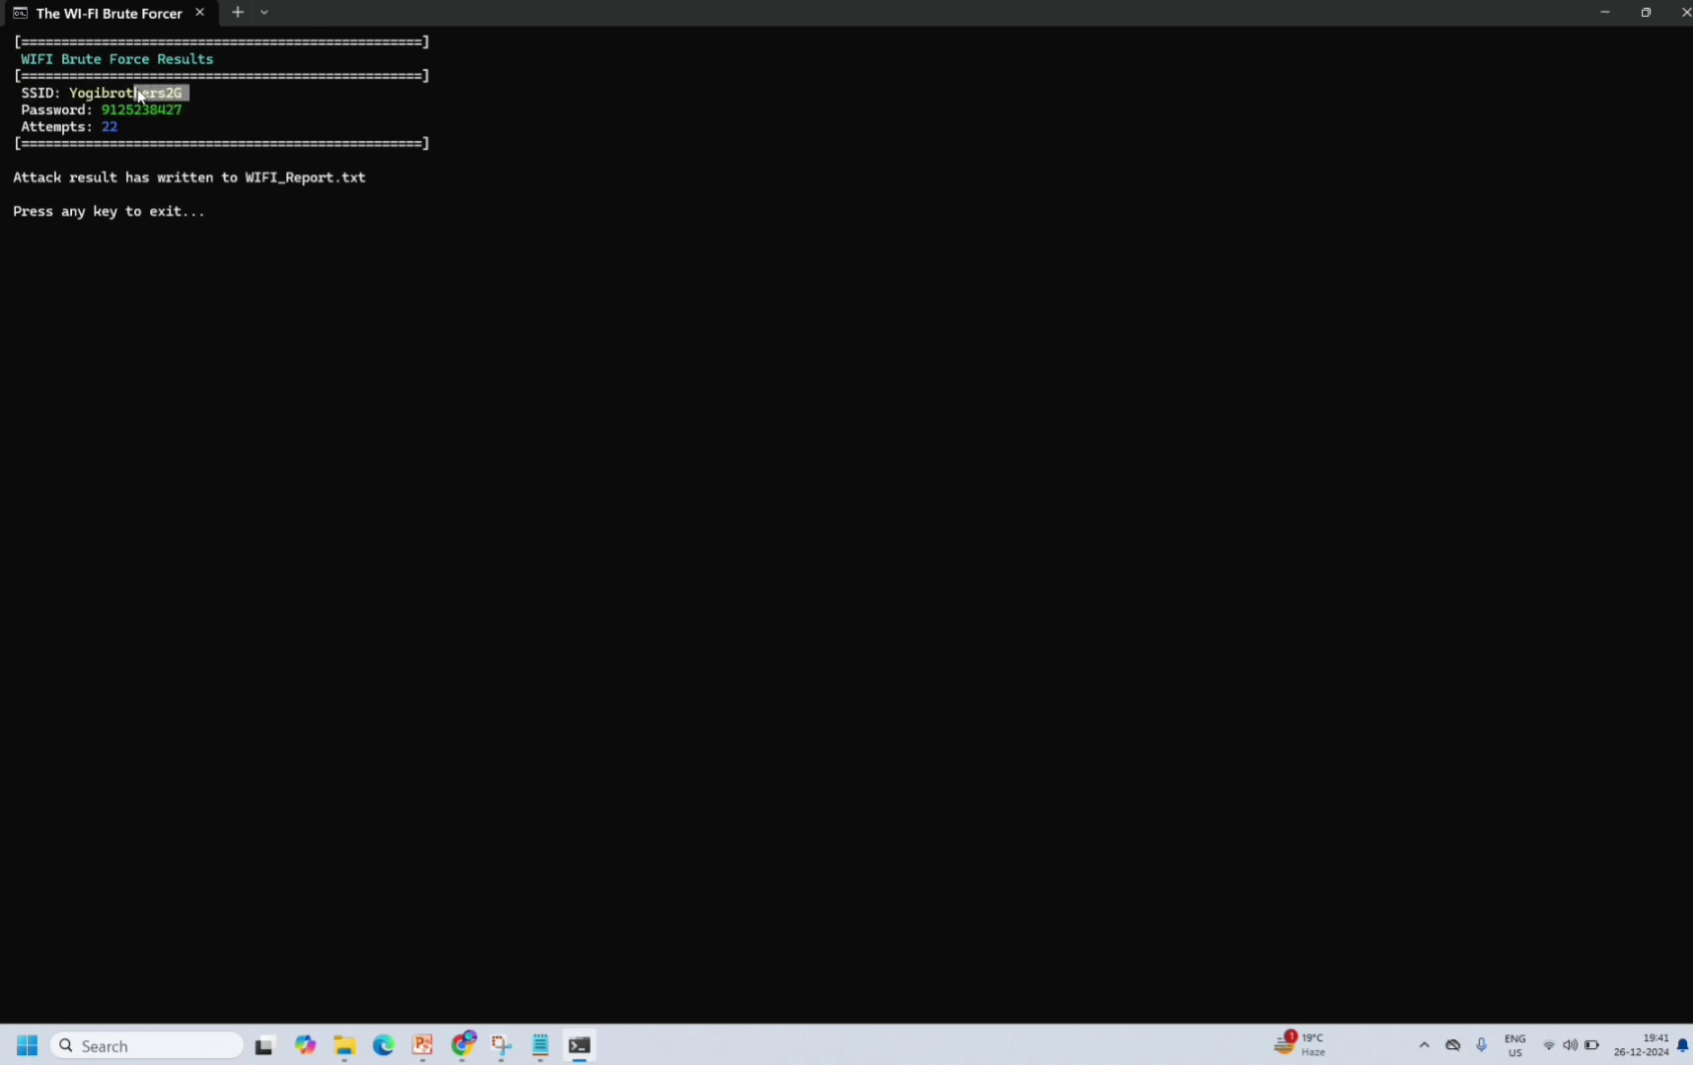
{"action": "mouse_move", "coordinate": [103, 110]}
{"action": "left_mouse_down"}
{"action": "mouse_move", "coordinate": [181, 113]}
{"action": "mouse_move", "coordinate": [20, 129]}
{"action": "left_mouse_up"}
{"action": "left_click", "coordinate": [760, 420]}
- Open the taskbar Wi-Fi list to see Yogibrothers2G shown as Connected, secured
{"action": "left_click", "coordinate": [1567, 1045]}
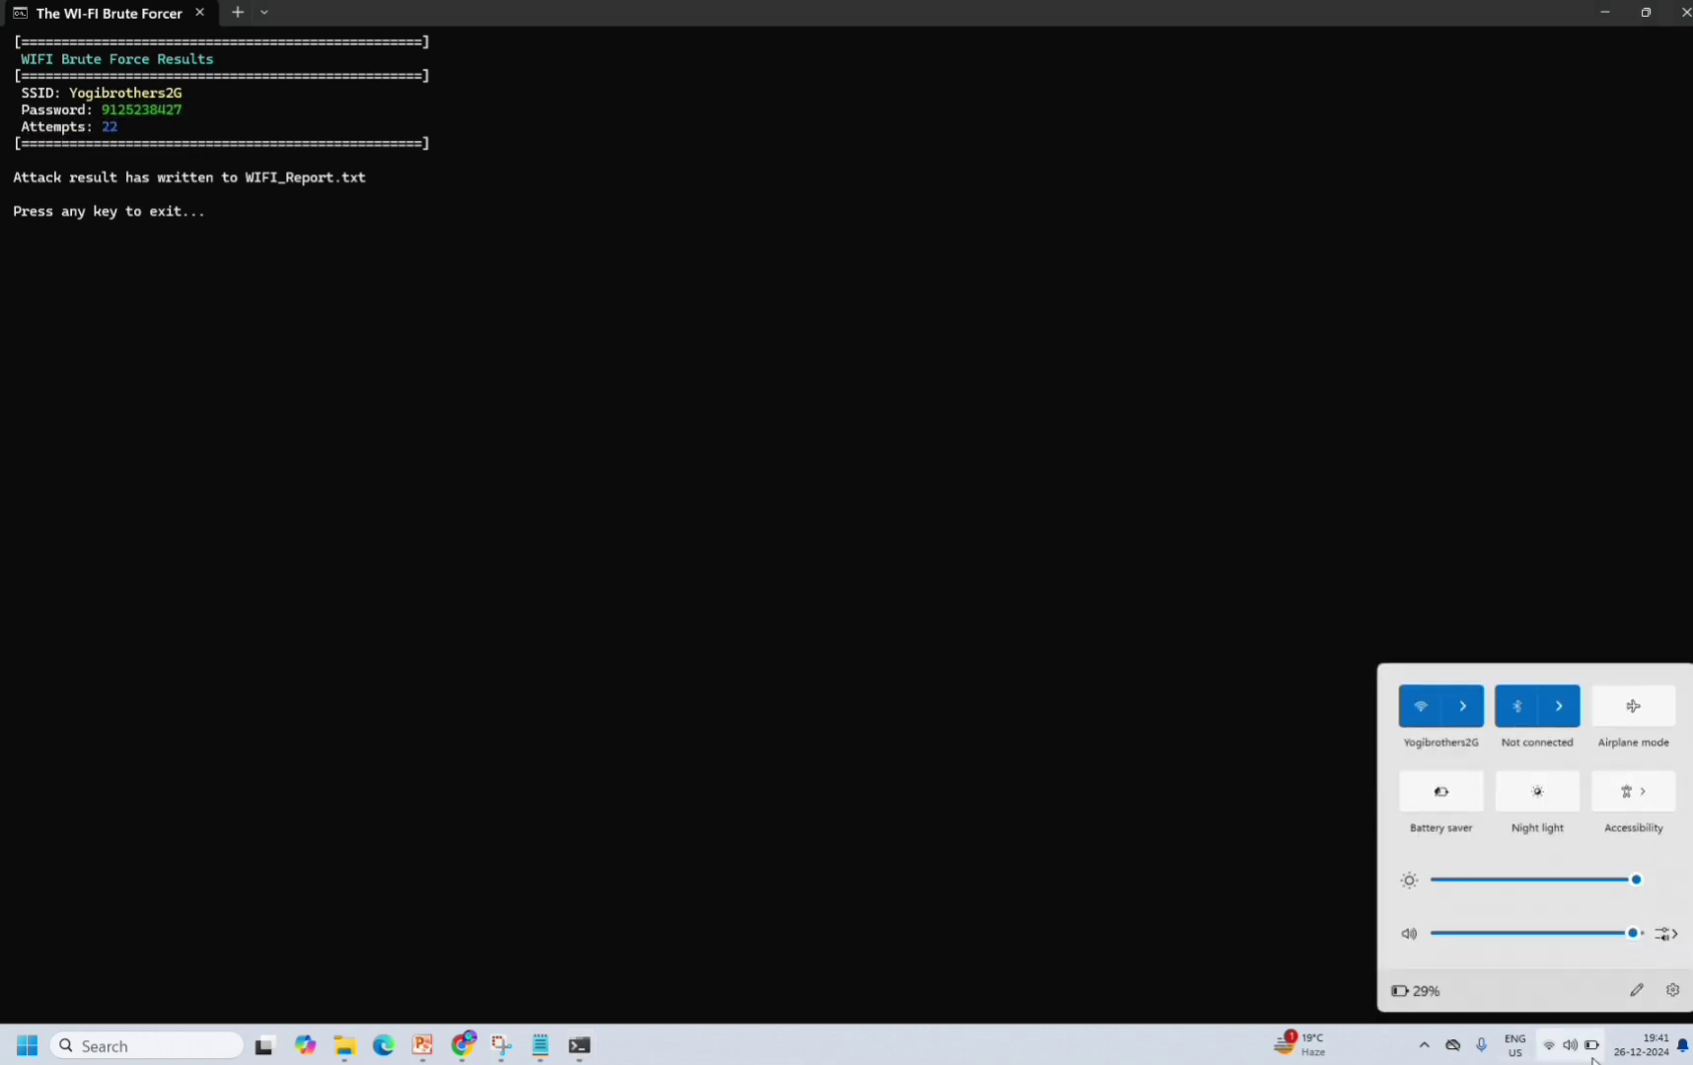
{"action": "left_click", "coordinate": [1467, 714]}
{"action": "scroll", "coordinate": [1494, 753], "scroll_direction": "down", "scroll_amount": 2}
{"action": "scroll", "coordinate": [1494, 754], "scroll_direction": "up", "scroll_amount": 2}
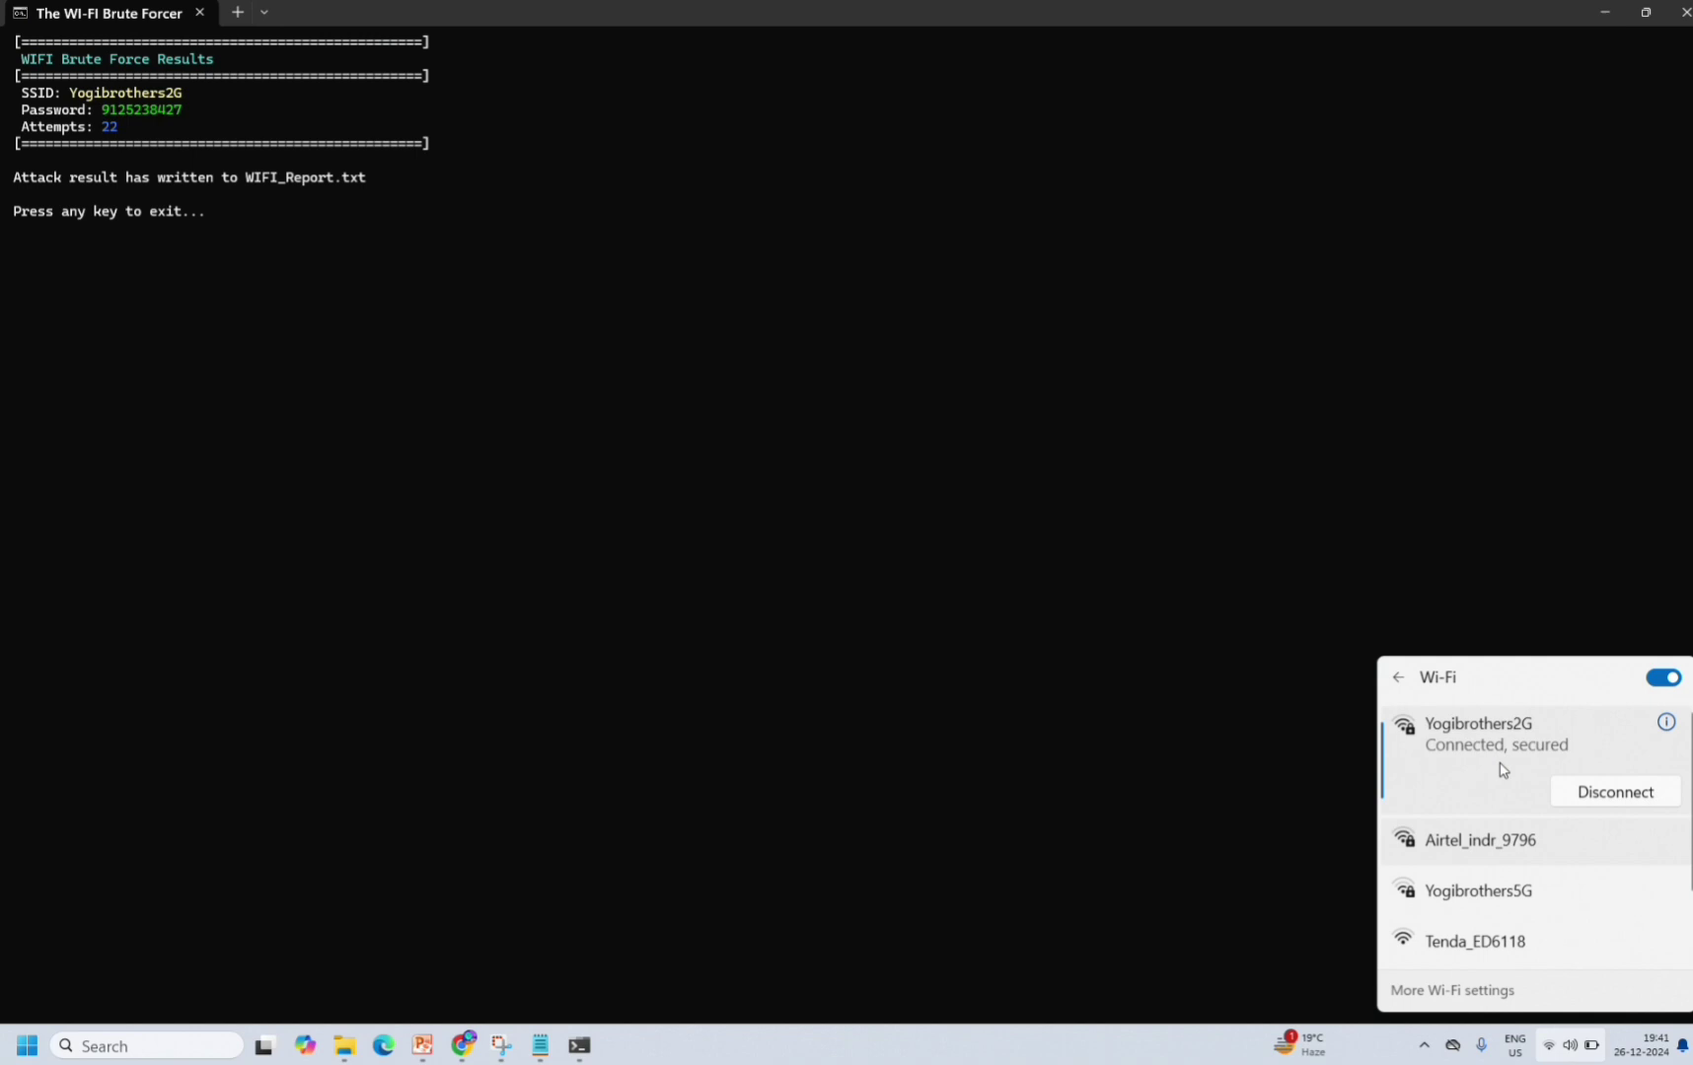